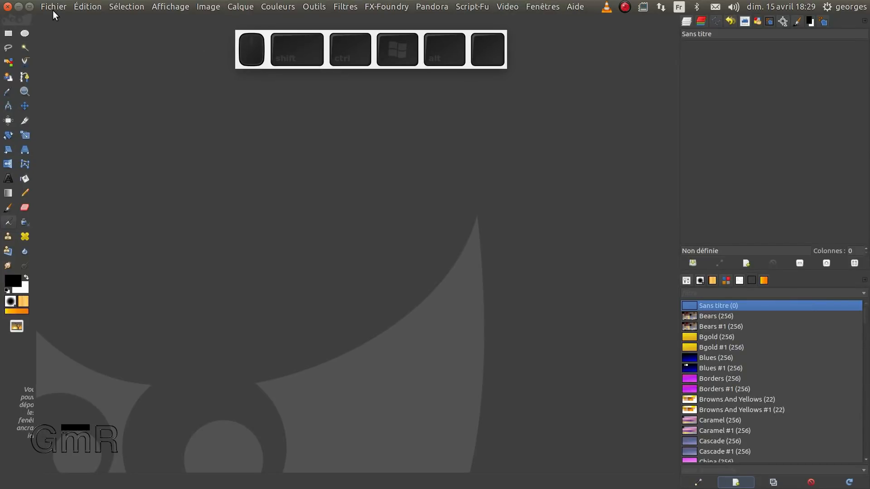
Step: Review the Wacom Intuos pad and pen stylus entries in the extended input device configuration reached from Preferences, and cancel without changes
click(517, 238)
click(88, 6)
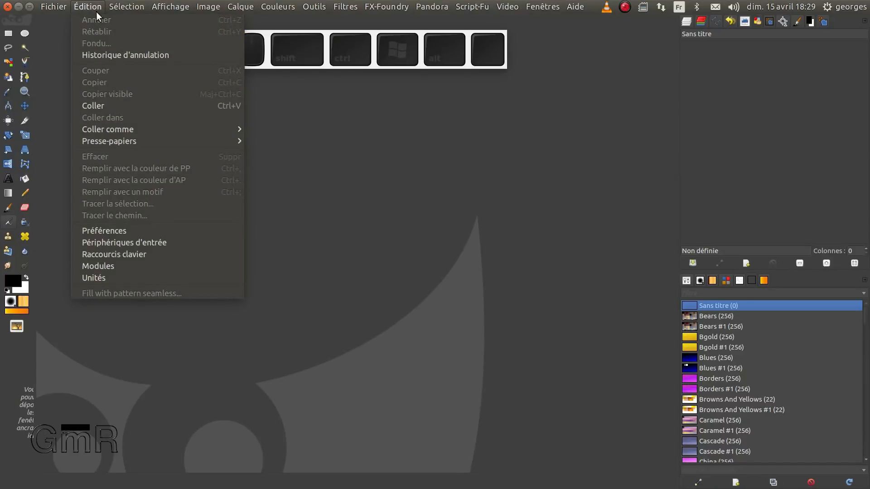
click(122, 233)
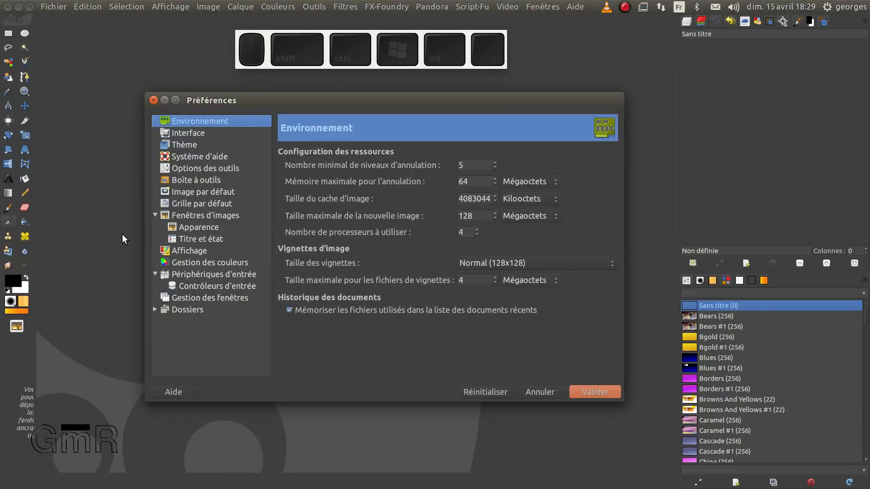
click(205, 272)
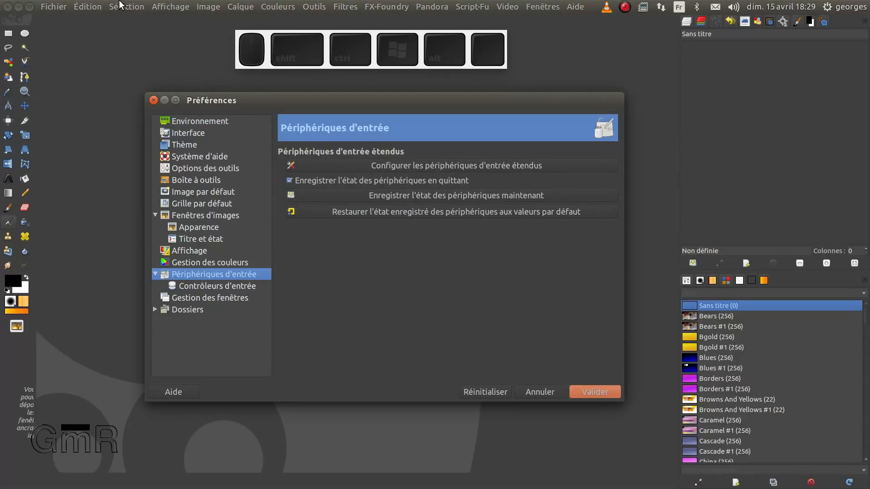
click(393, 167)
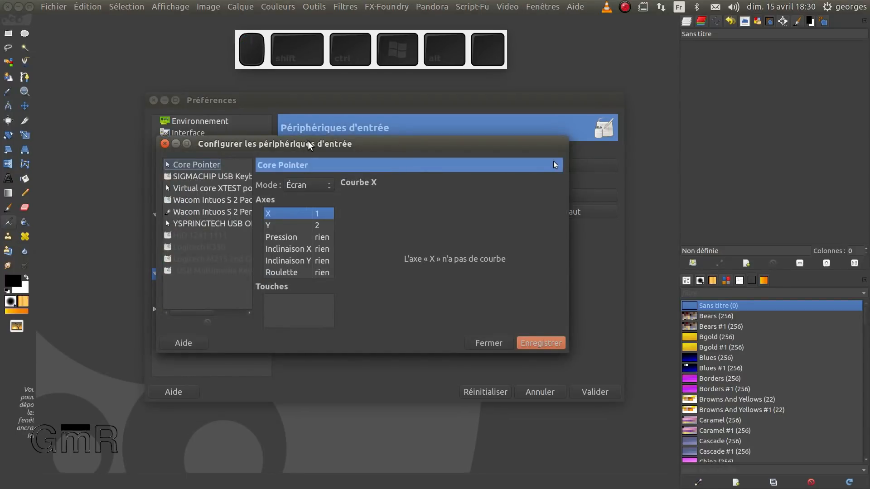
click(186, 200)
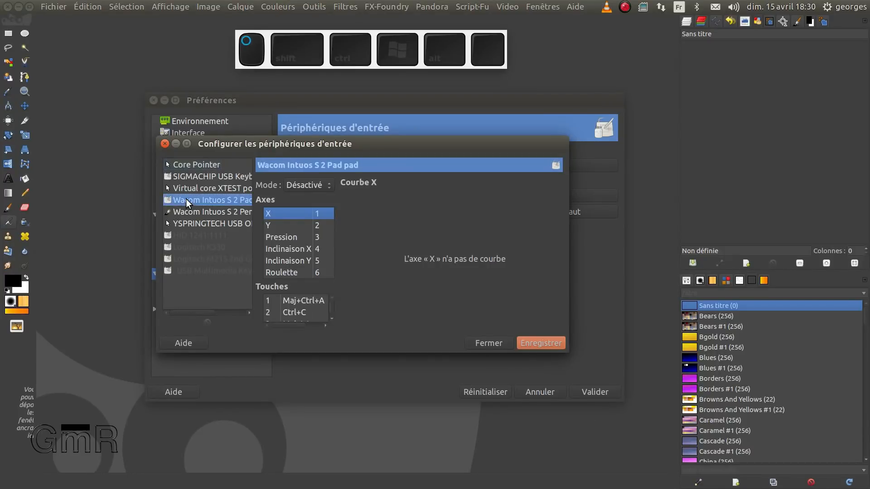
click(189, 211)
click(198, 201)
click(199, 207)
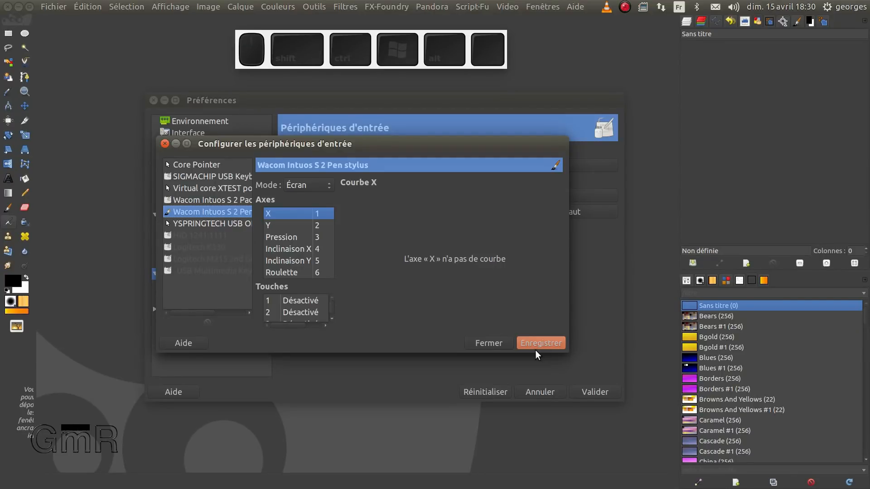
click(502, 343)
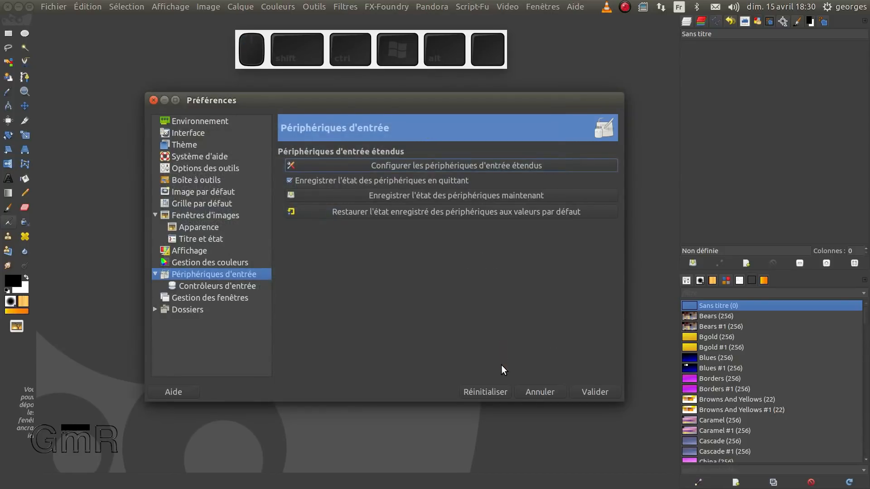
click(535, 392)
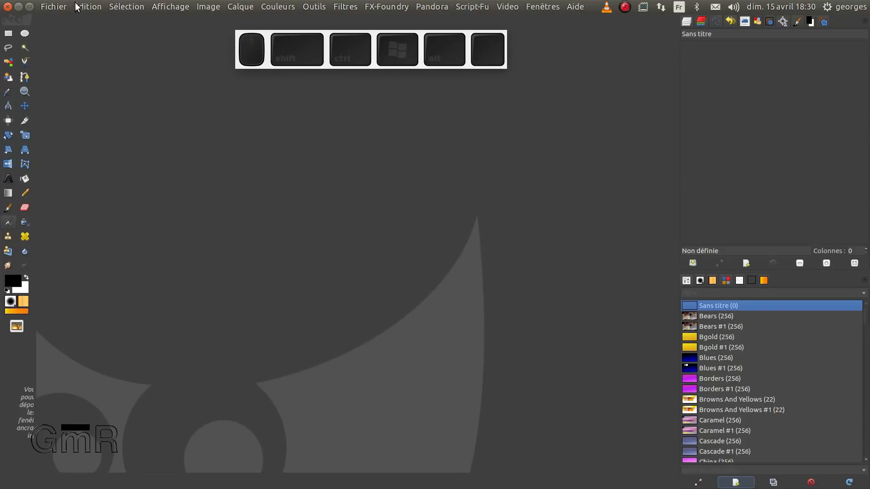
Step: Open the input device configuration directly, widen it, check the Wacom pad and pen stylus entries, and save the device settings
click(86, 6)
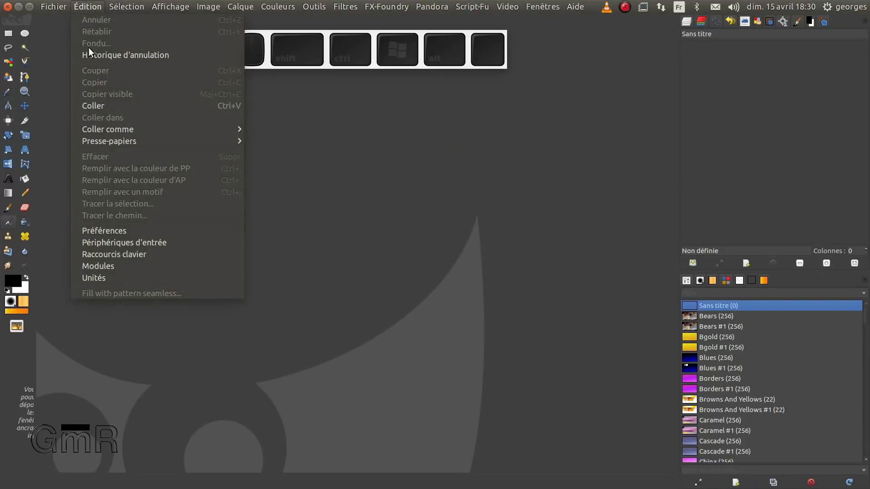
click(132, 241)
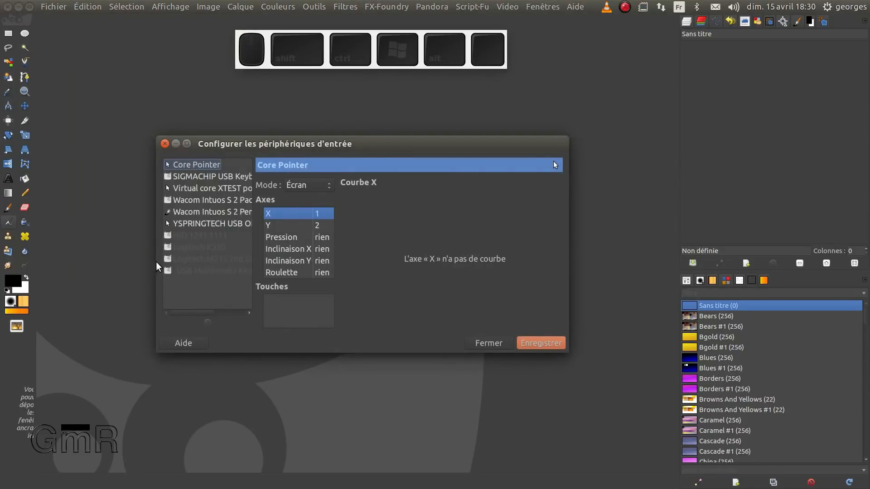
drag(156, 261, 89, 266)
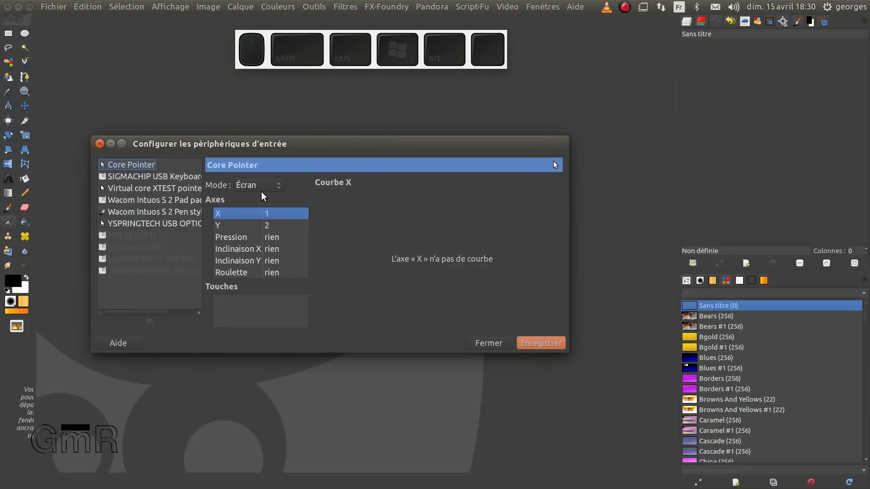
drag(403, 143, 465, 133)
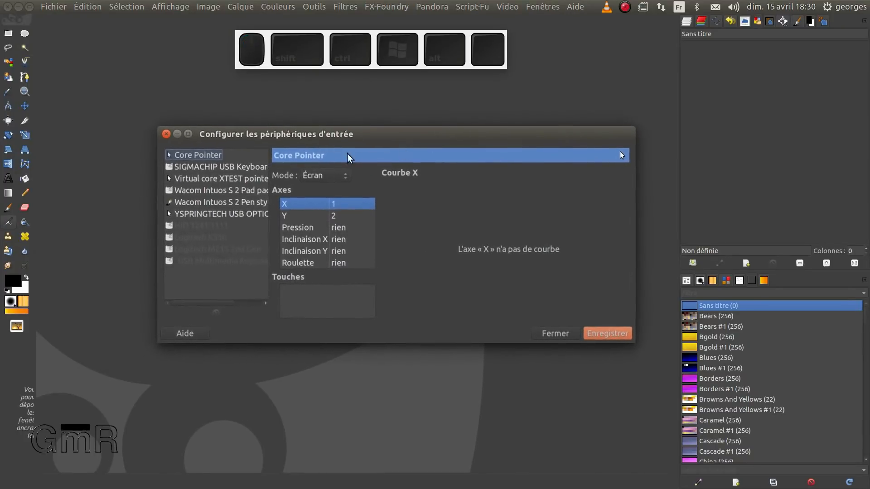
click(187, 191)
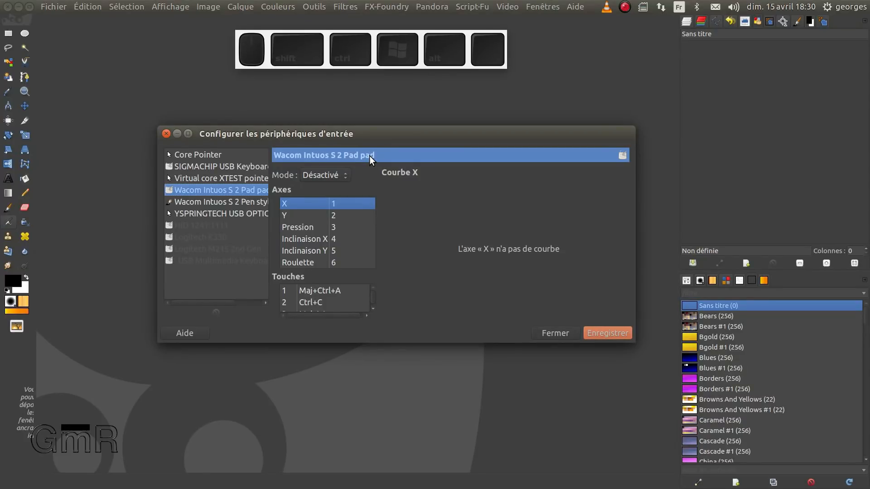
click(253, 198)
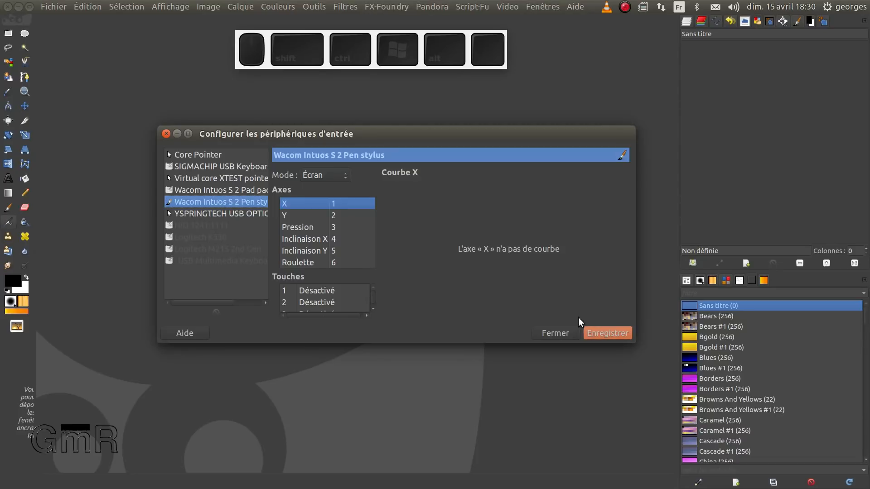
click(611, 333)
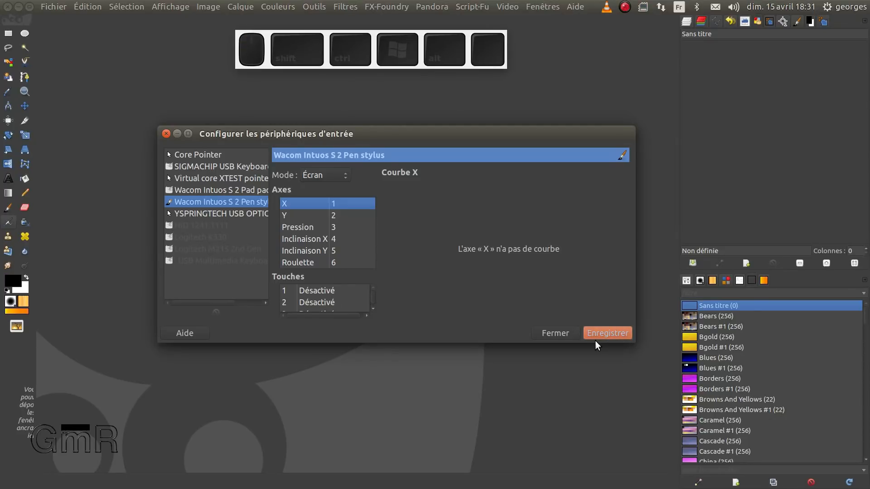
click(559, 333)
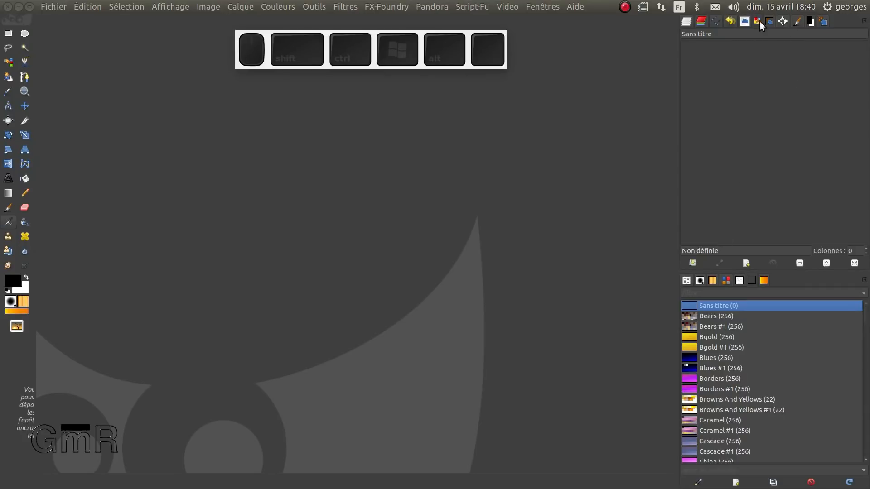
Step: Browse the palettes, previewing Bears #1 and Coldfire, make Crayola 48 the active palette, and display the layers list
click(810, 21)
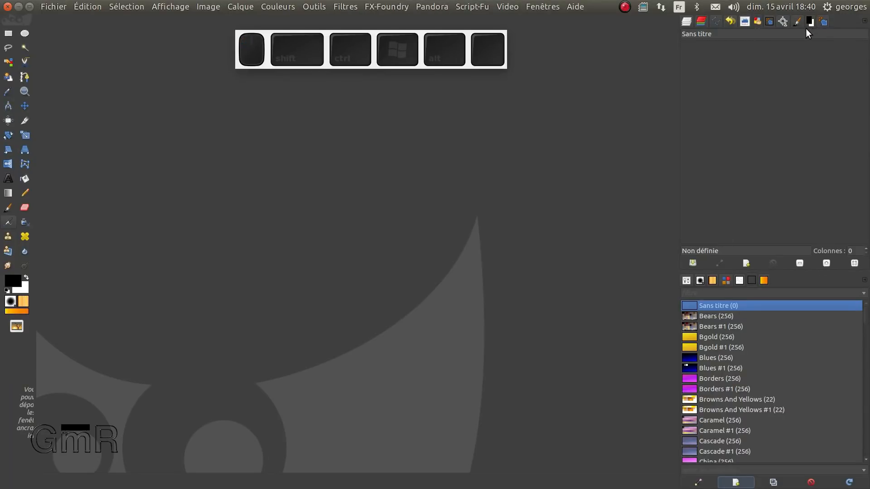
click(724, 326)
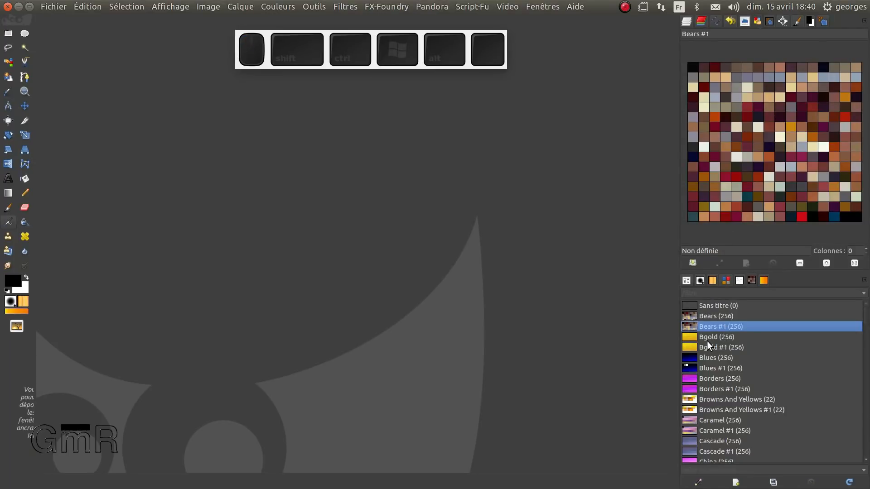
scroll(707, 341, down, 1)
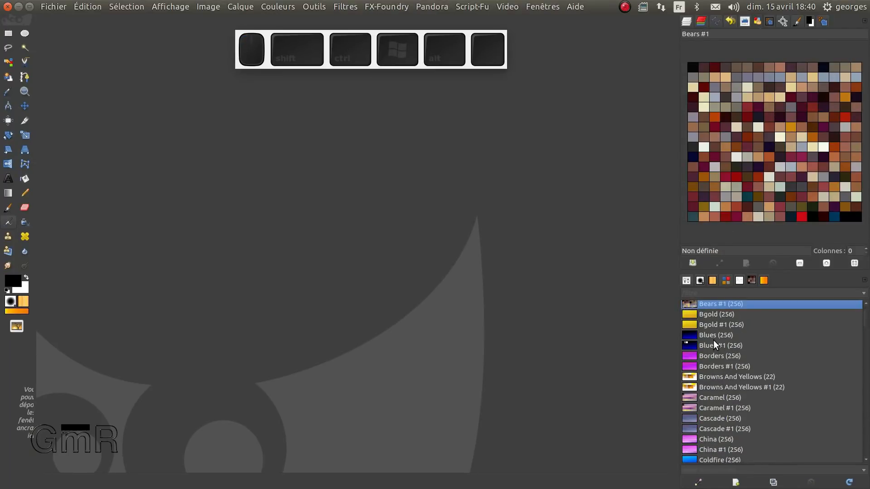
scroll(732, 387, down, 1)
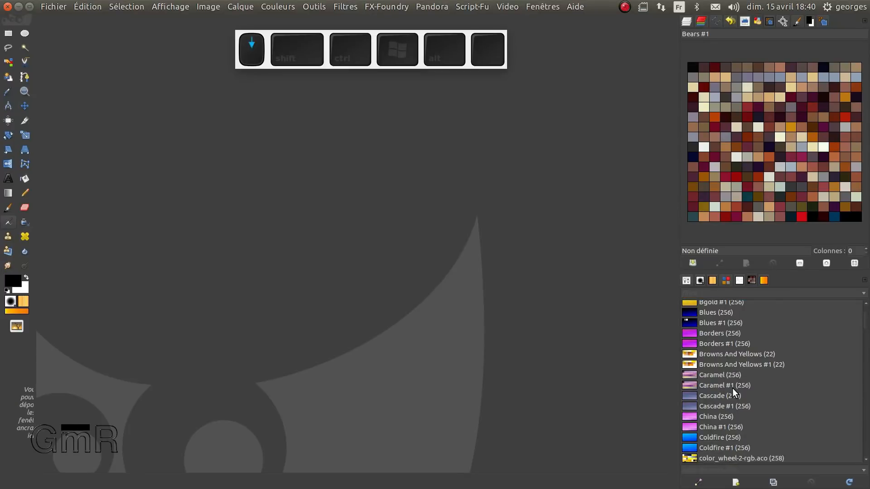
click(725, 394)
scroll(728, 390, down, 2)
click(724, 396)
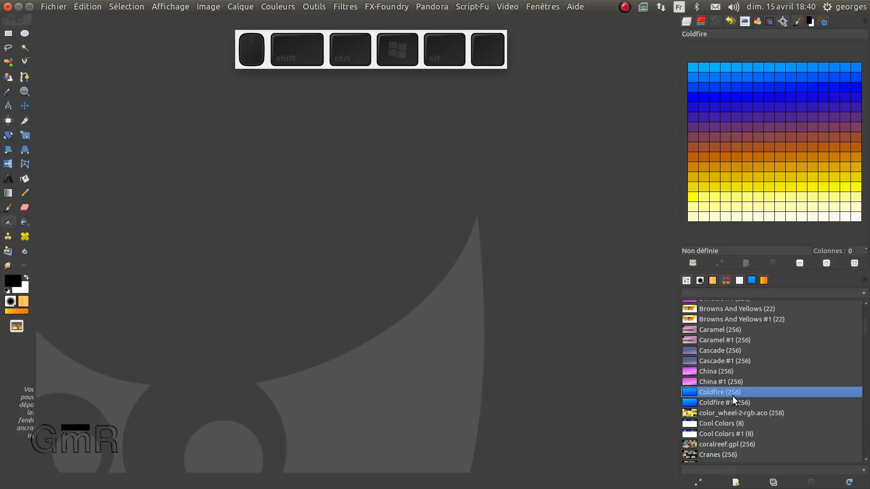
scroll(732, 396, down, 3)
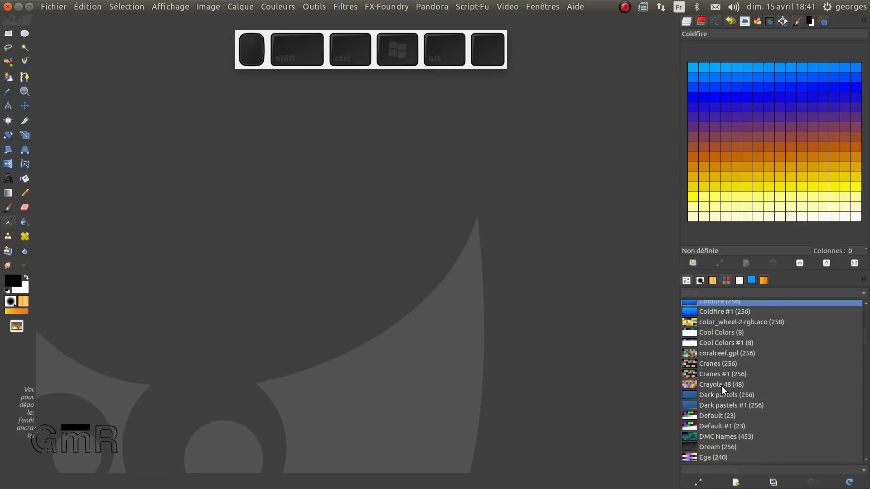
click(721, 385)
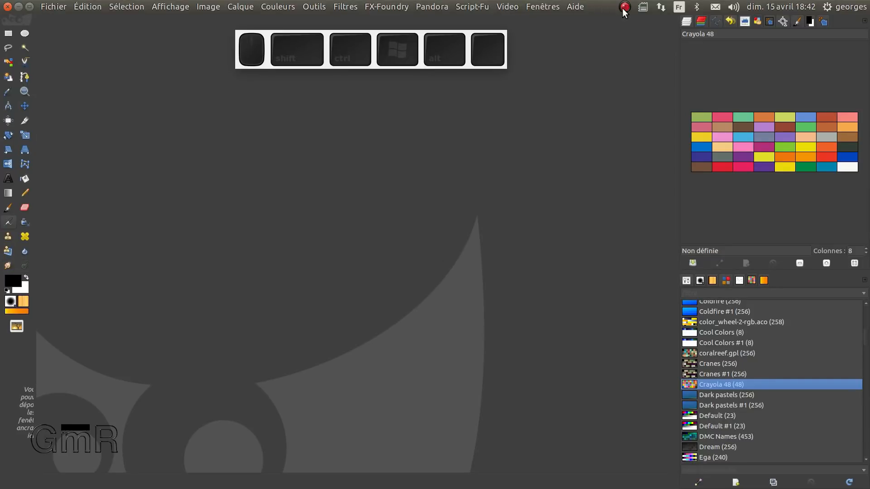
click(687, 22)
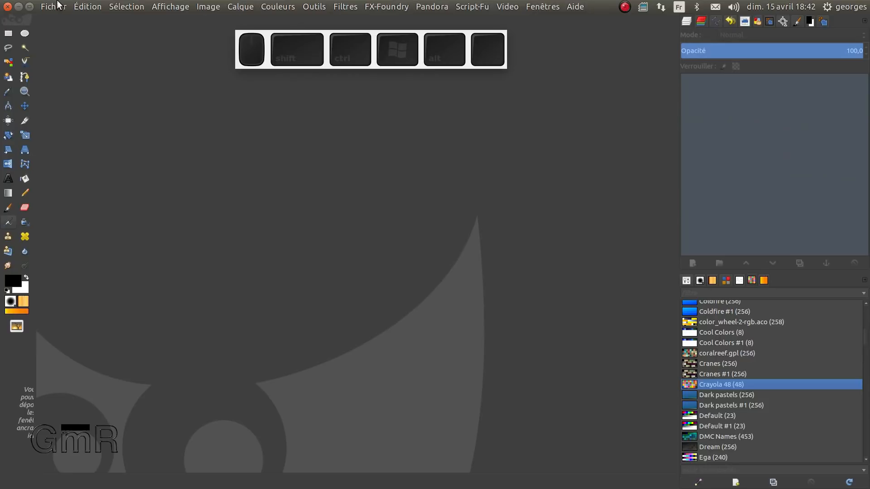
Step: Try to create a landscape image from the A4 (300ppi) template, and close the resulting image
click(50, 6)
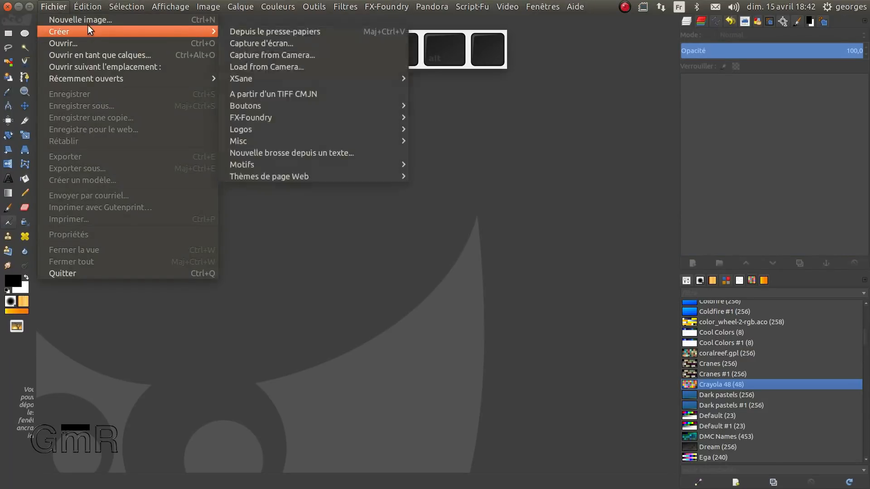
click(90, 21)
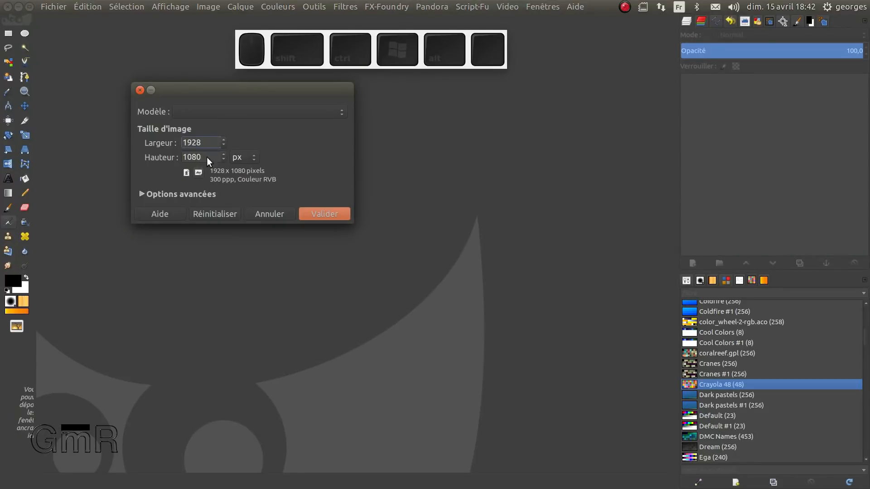
click(199, 174)
click(140, 194)
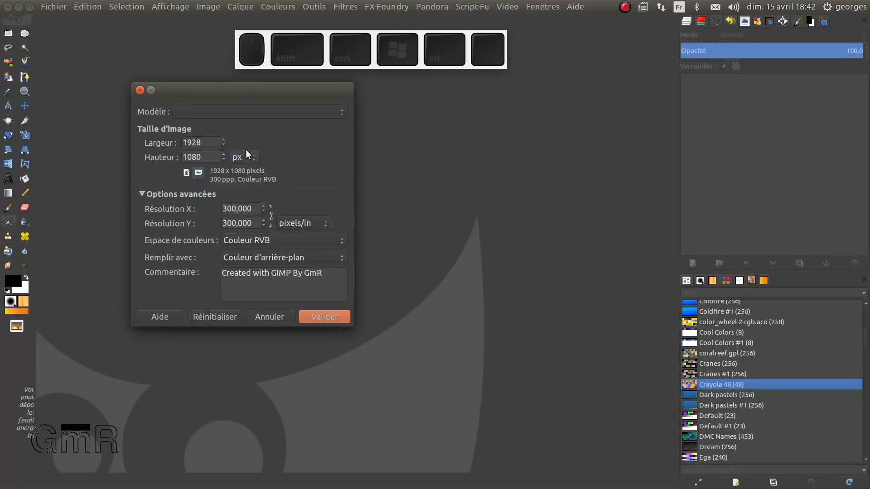
click(264, 111)
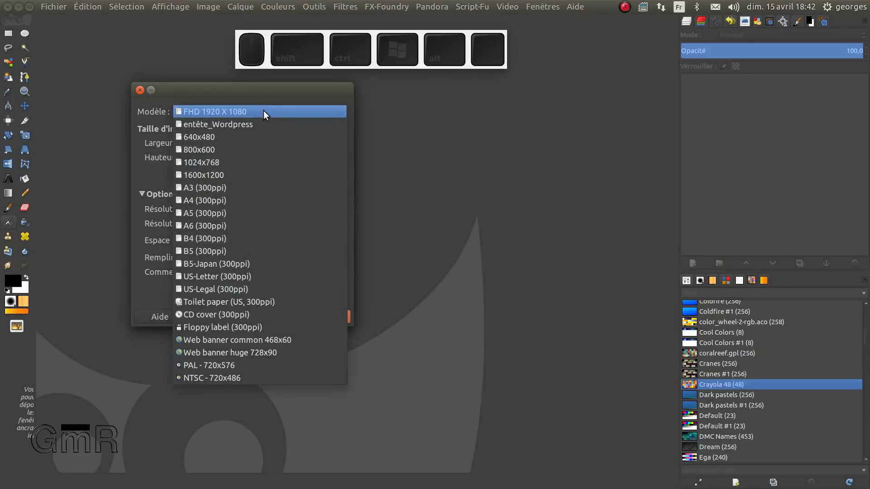
click(214, 200)
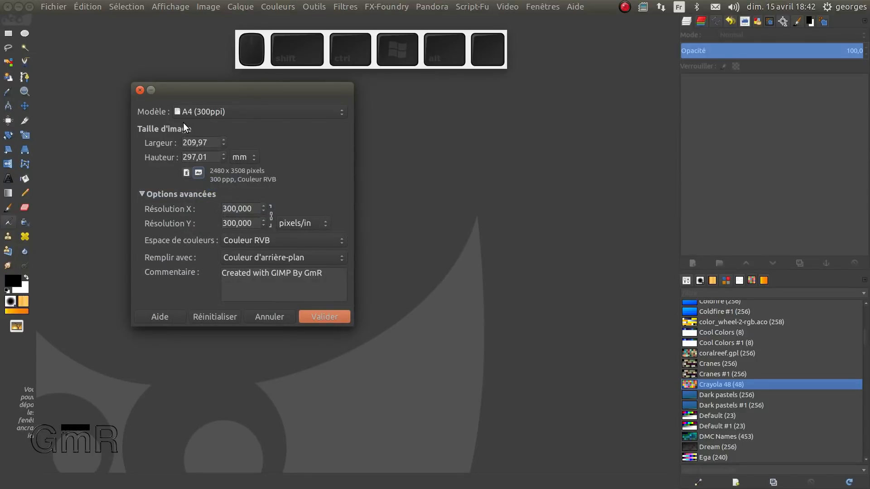
click(318, 316)
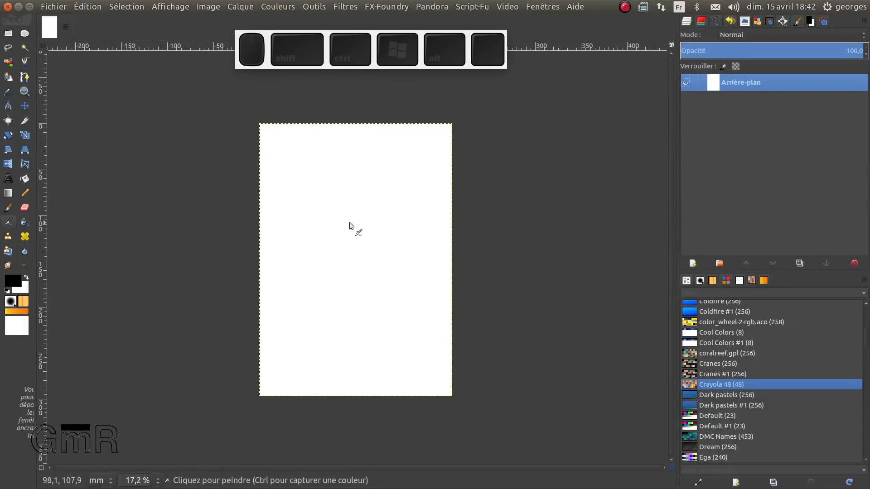
click(67, 28)
Step: Create a new image from the A4 (300ppi) template in landscape orientation, 297.01 by 209.97 mm
click(60, 5)
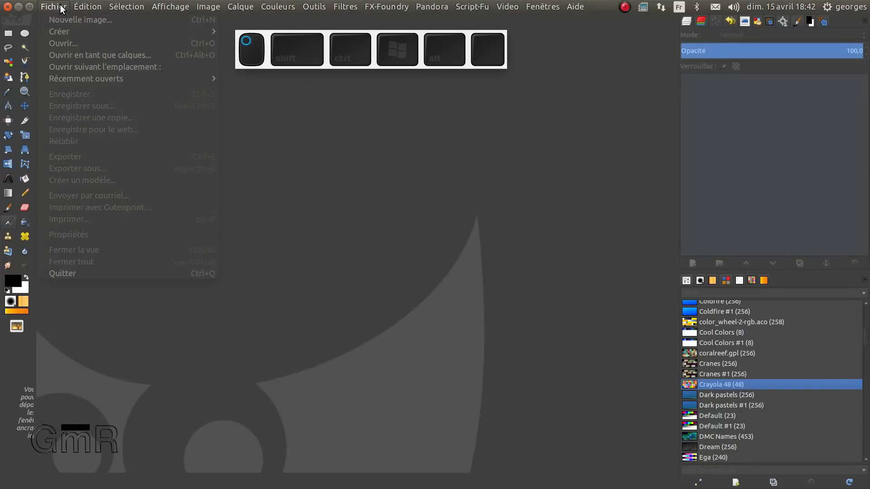
click(96, 19)
click(249, 114)
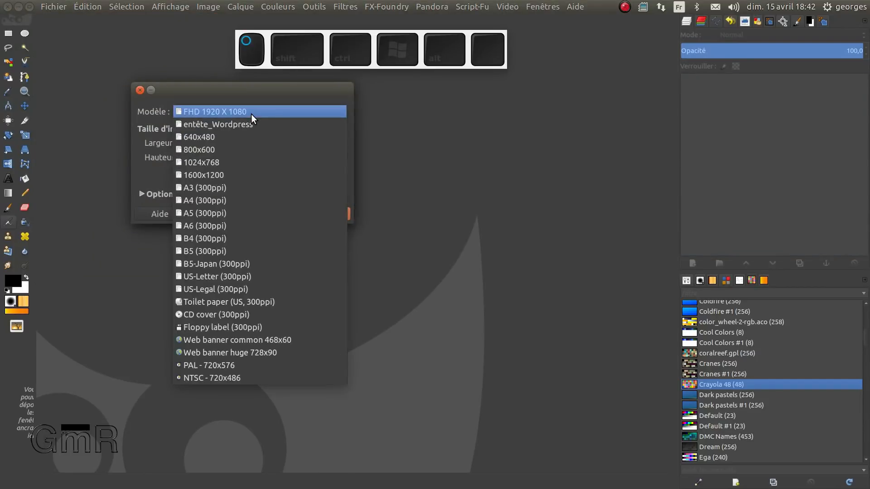
click(198, 200)
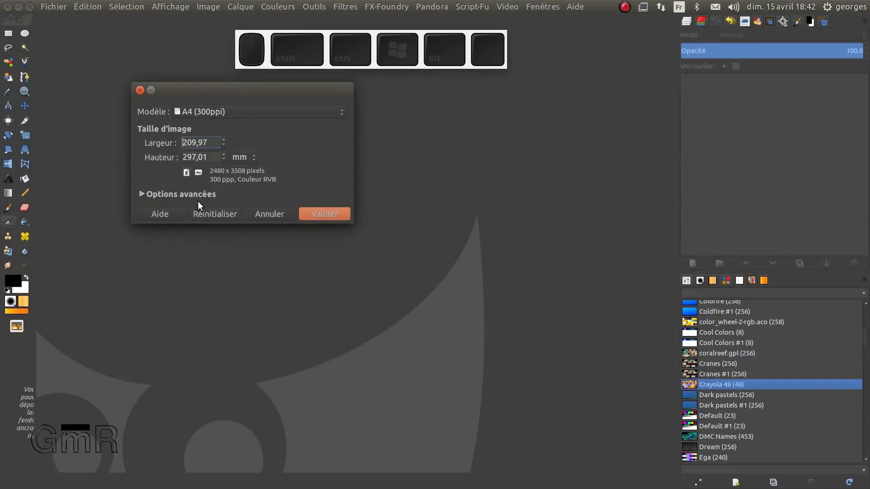
click(198, 172)
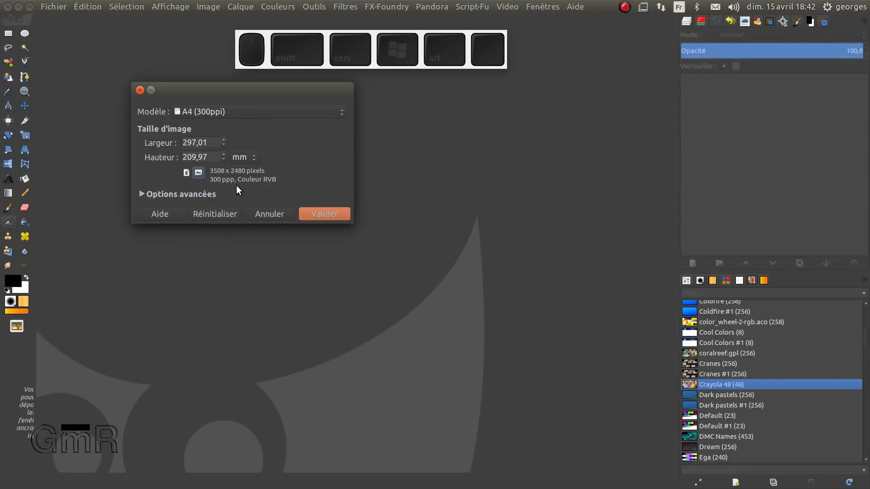
click(336, 216)
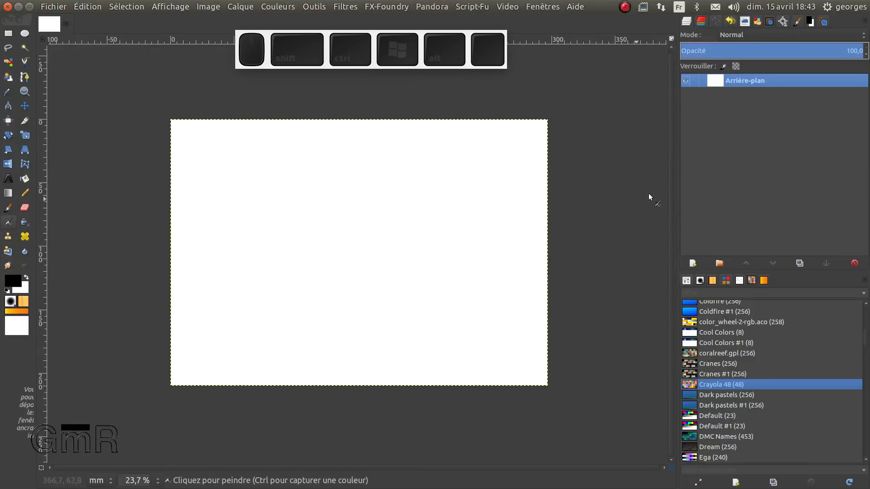
Step: Look over the background layer's commands and try the Eraser on the blank canvas
right_click(737, 78)
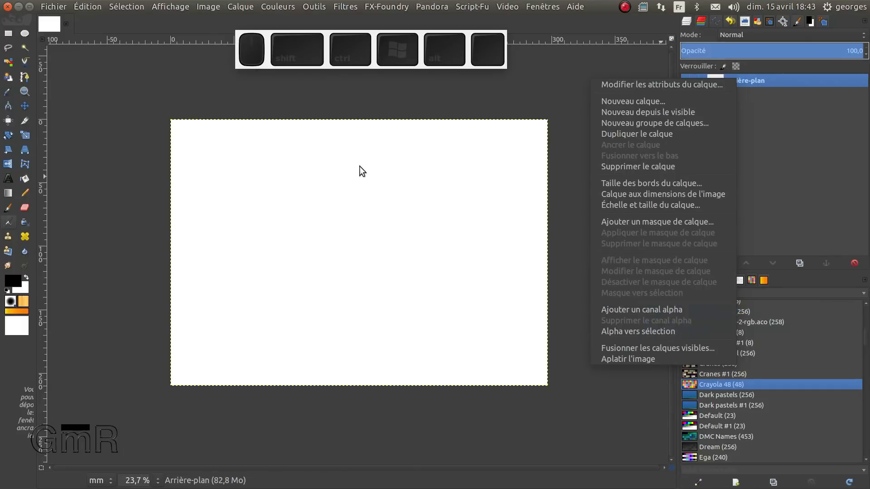
click(812, 104)
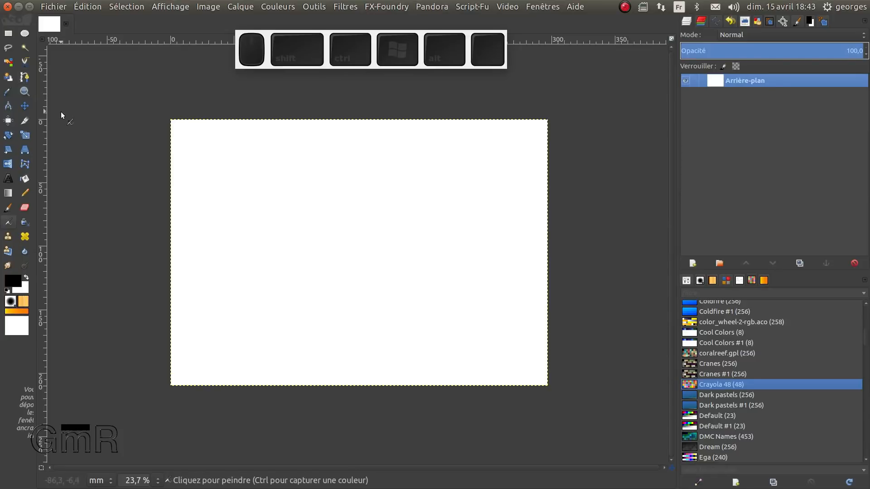
click(26, 205)
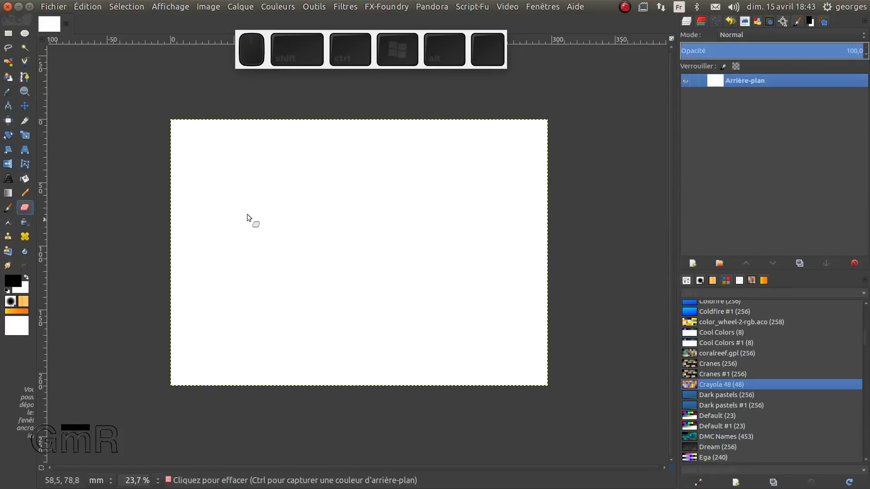
click(378, 203)
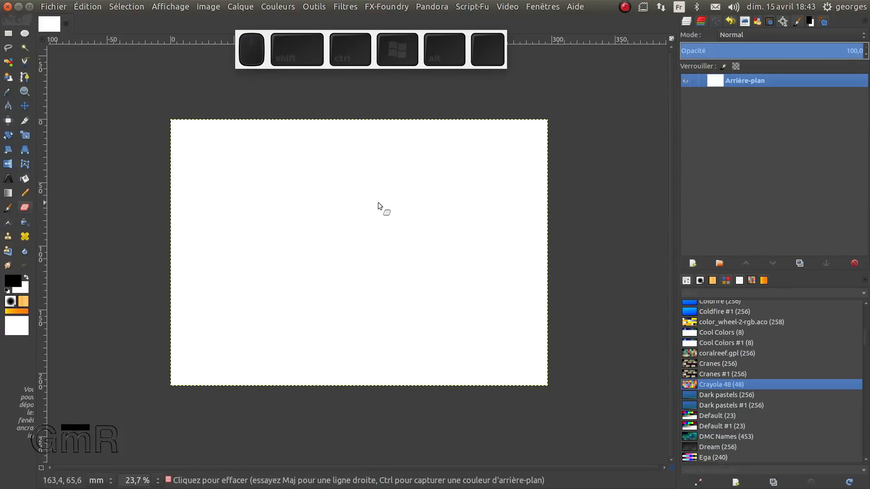
Step: Switch to the Smudge tool, show its tool options, and set the brush size to 149,20
click(9, 265)
click(361, 218)
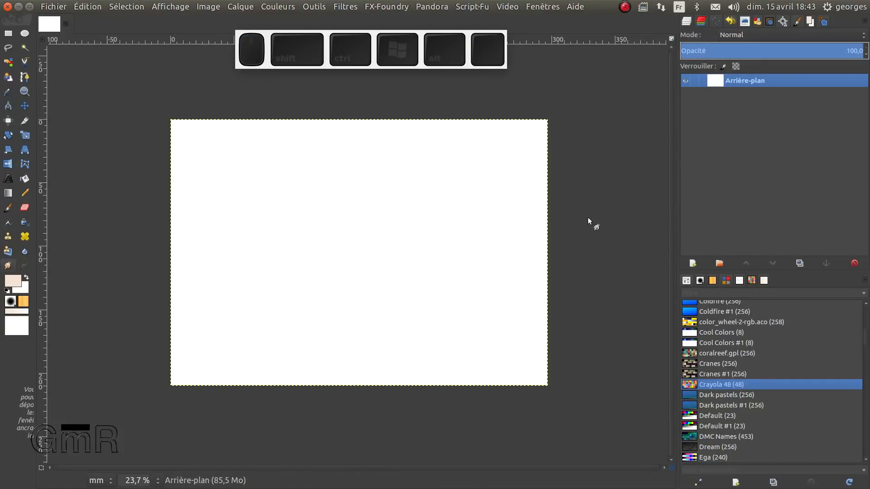
click(686, 281)
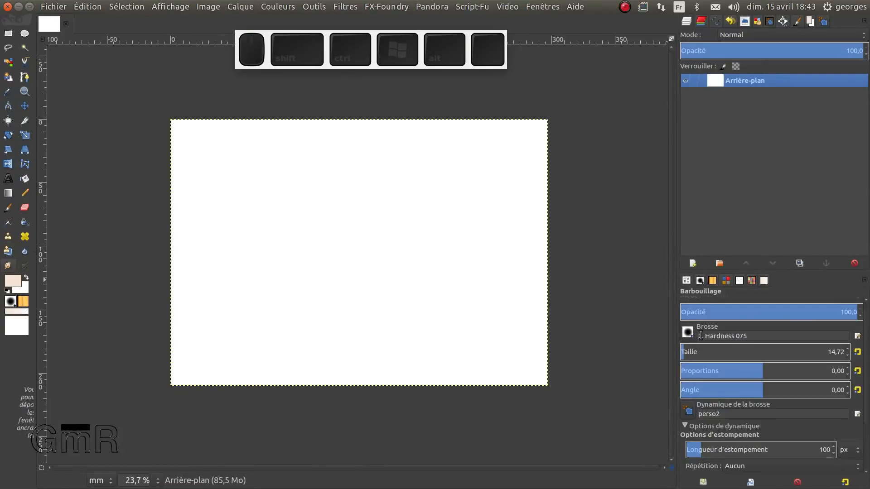
click(706, 349)
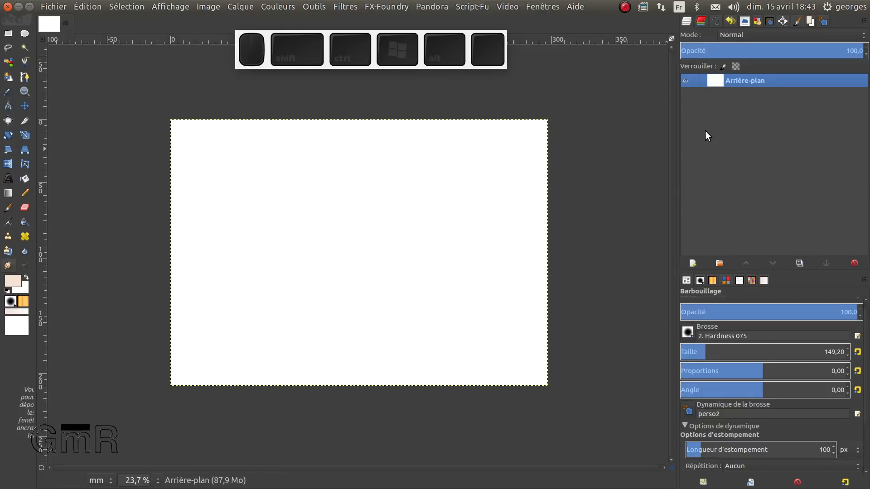
Step: Add an alpha channel to the background layer and test it with an Eraser zigzag, undoing the stroke
right_click(746, 82)
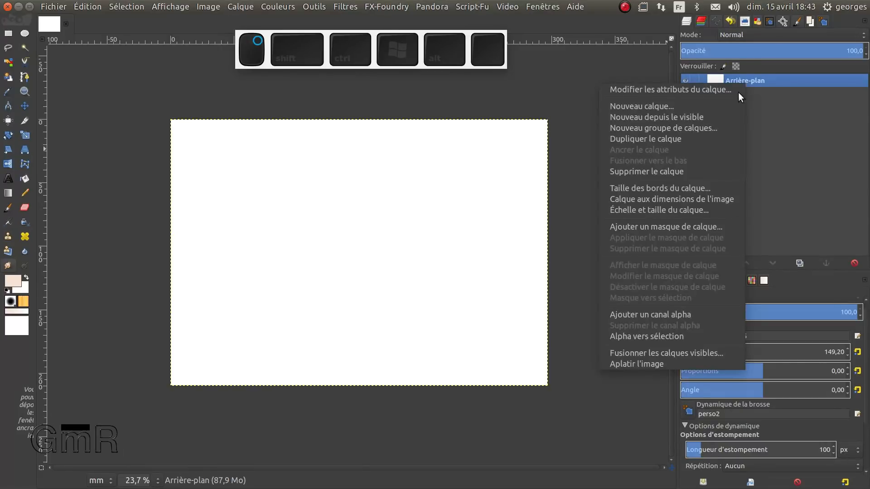
click(652, 314)
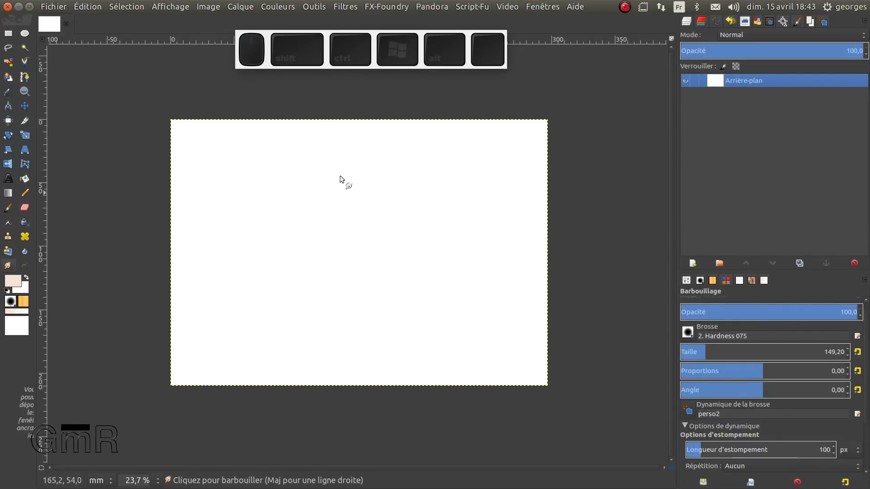
click(24, 208)
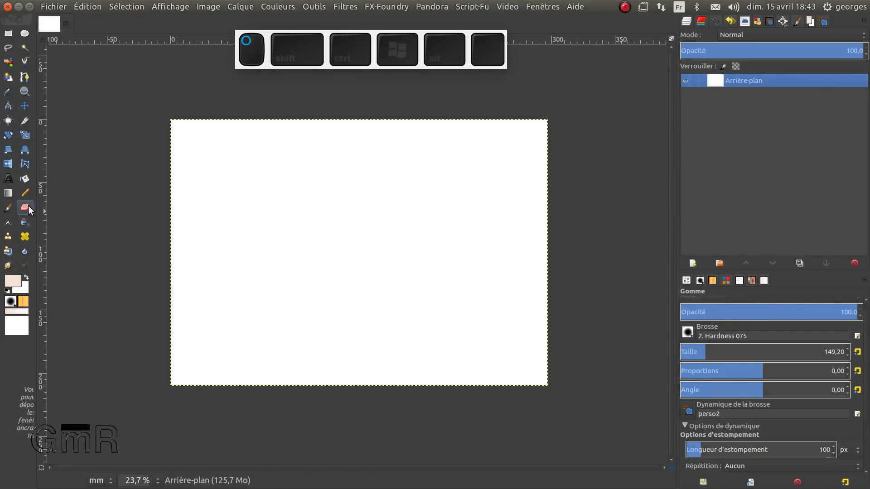
mouse_move(233, 209)
mouse_down()
mouse_move(322, 227)
mouse_move(392, 311)
mouse_up()
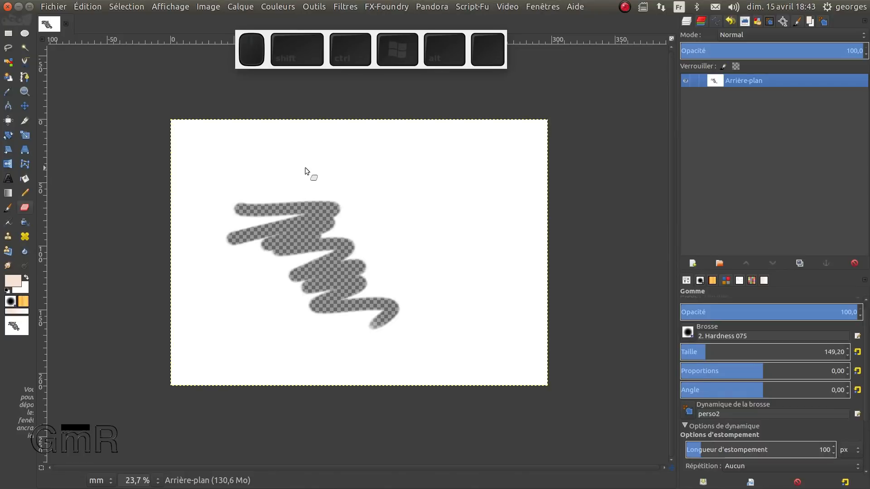
key(ctrl+z)
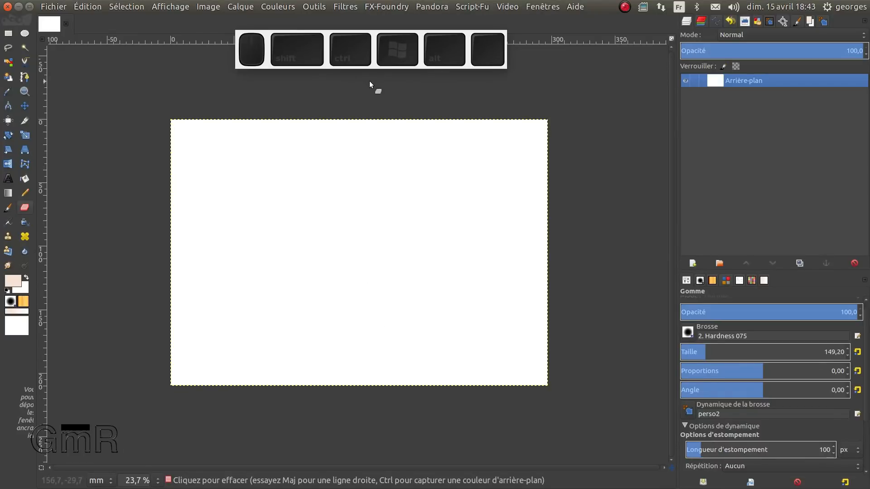
Step: Reset the colours to black and white and remove the background layer's alpha channel
key(d)
right_click(743, 78)
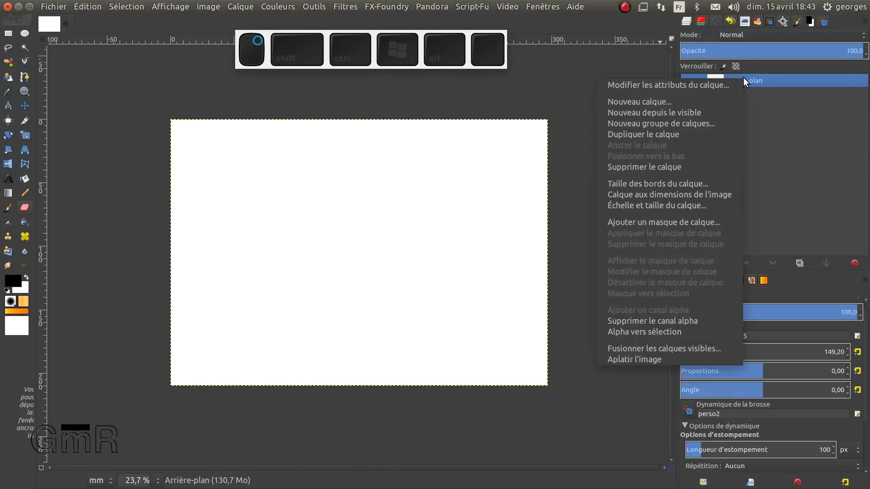
click(647, 321)
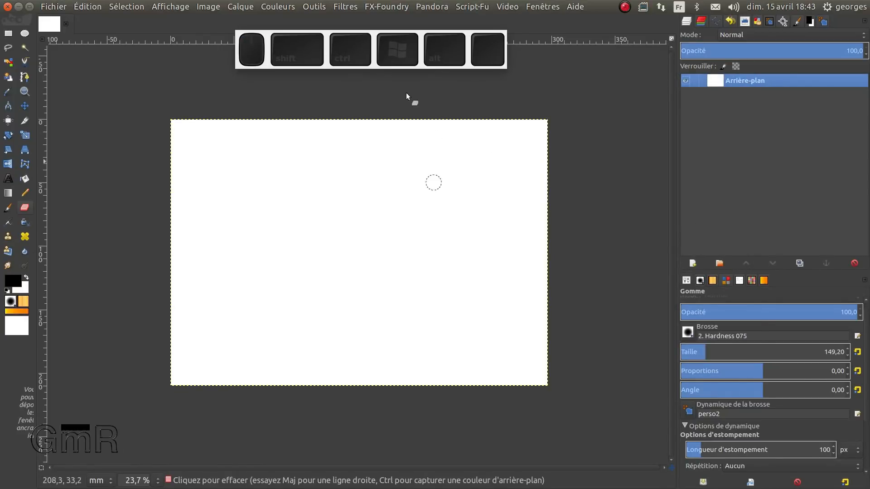
click(692, 263)
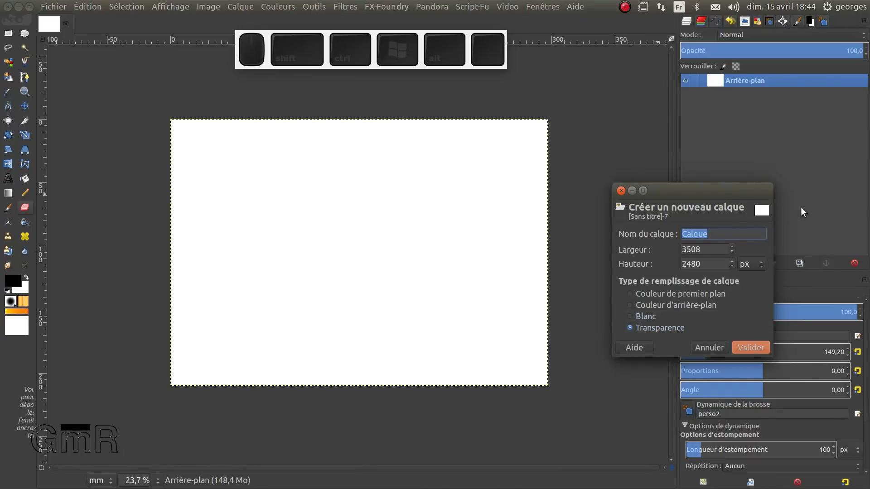
click(793, 192)
click(722, 349)
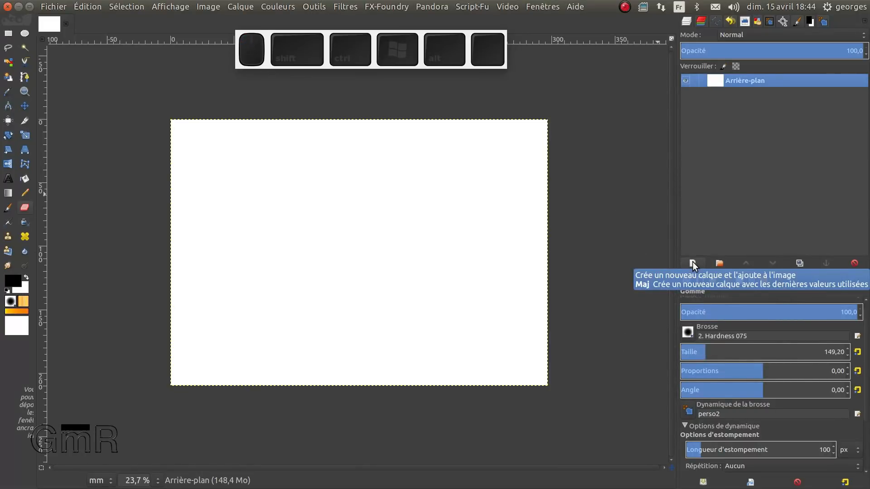
Step: Create a transparent 3508 by 2480 px layer named Calque and hide the background layer
click(692, 262)
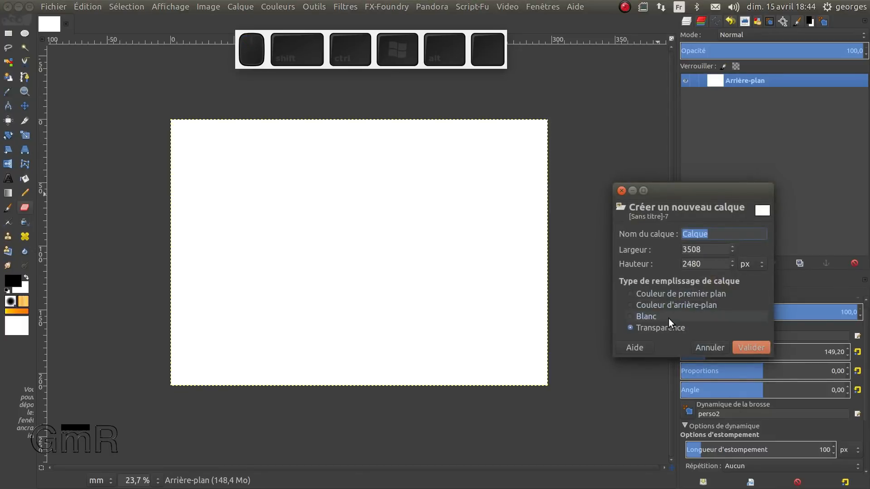
click(762, 344)
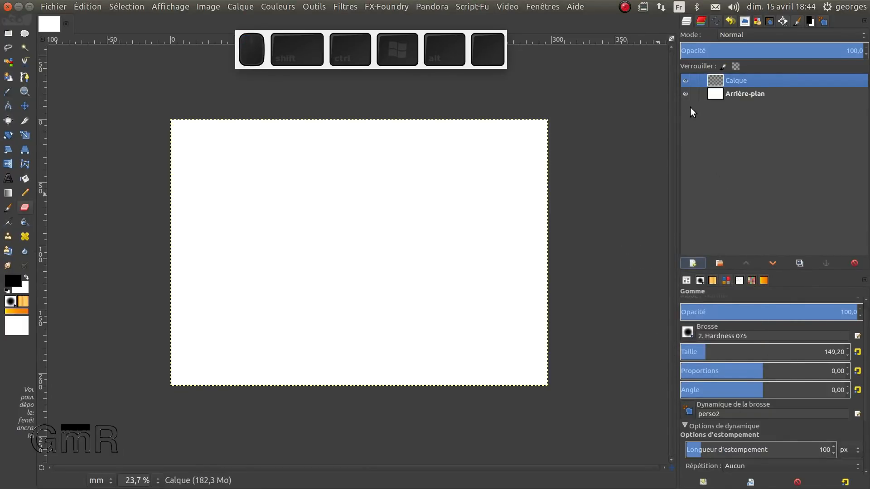
click(685, 93)
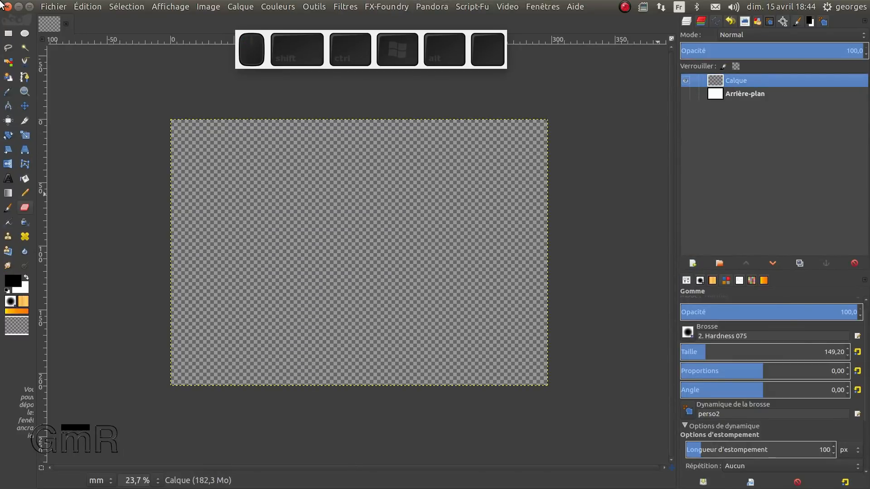
Step: Draw a peach Pencil zigzag on the Calque layer, show the background layer again, and draw a black zigzag over the first
click(26, 192)
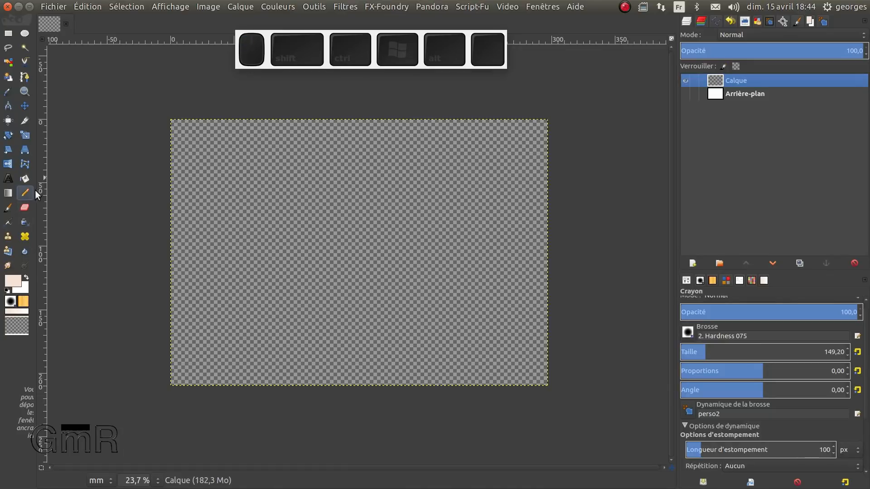
mouse_move(223, 207)
mouse_down()
mouse_move(284, 197)
mouse_move(370, 250)
mouse_up()
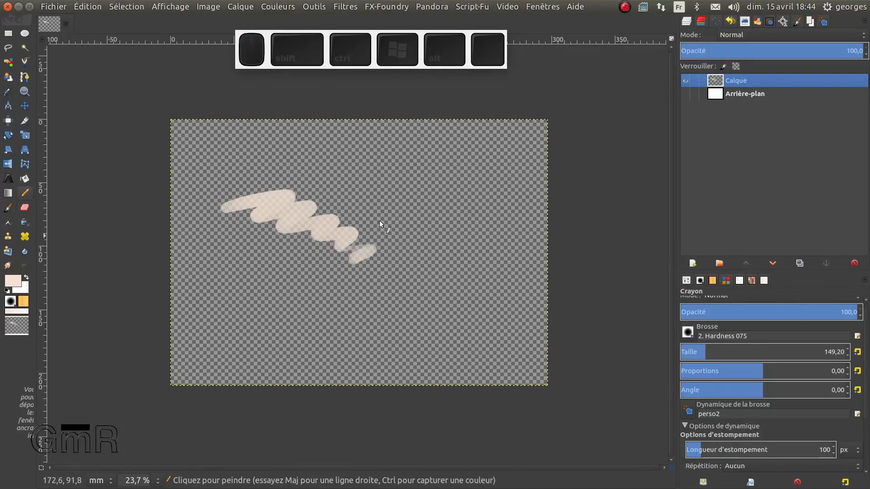
click(685, 93)
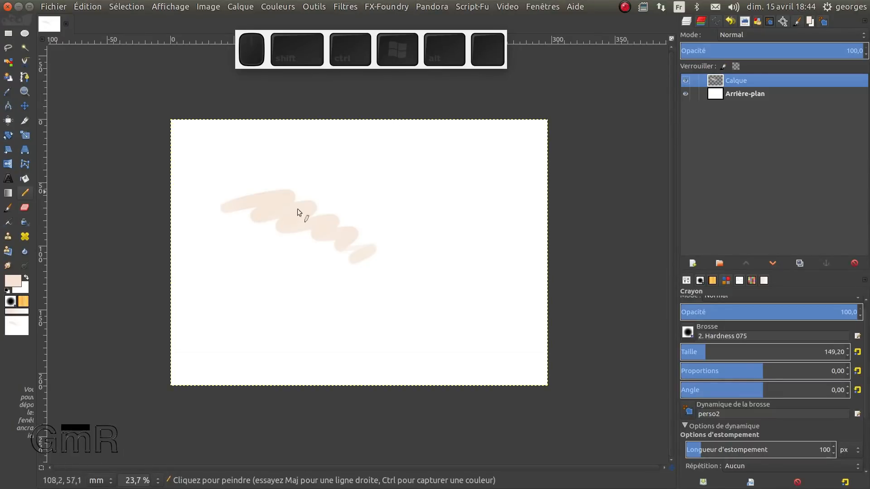
click(8, 290)
mouse_move(233, 193)
mouse_down()
mouse_move(273, 187)
mouse_move(281, 202)
mouse_move(363, 243)
mouse_move(358, 271)
mouse_up()
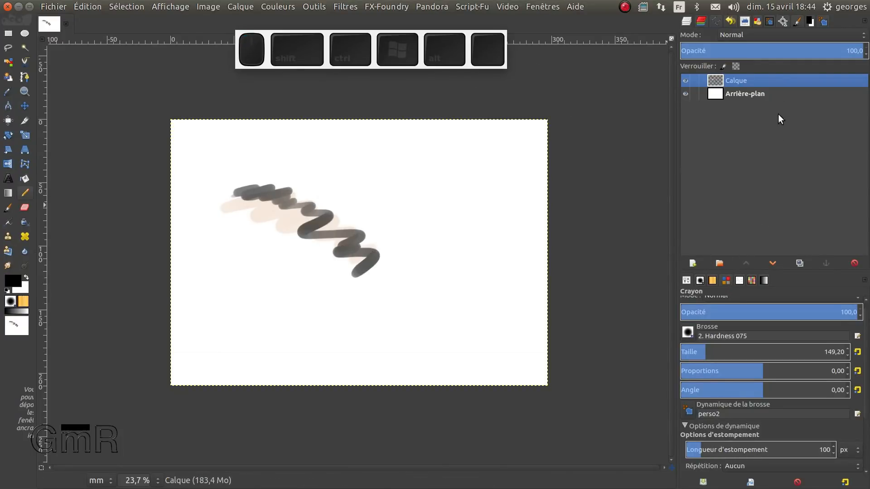
Step: Display the palettes list, select Crayola 48, and show its colours in the palette editor
click(725, 282)
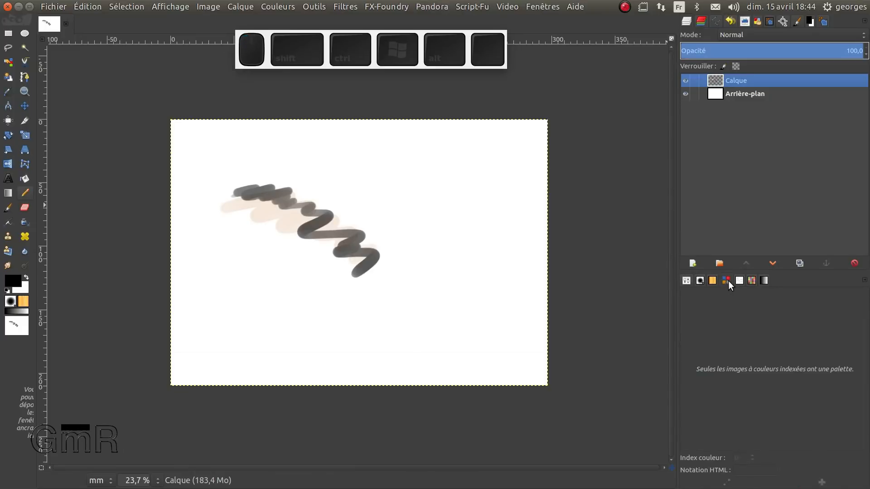
click(749, 281)
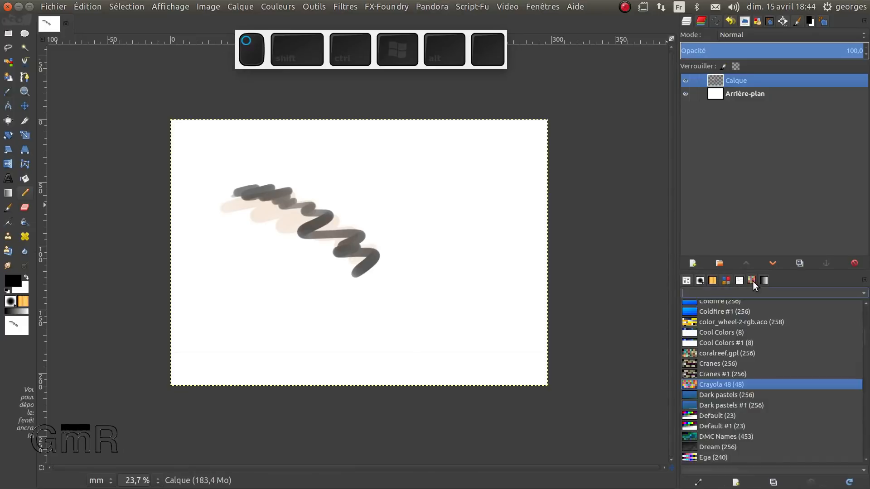
click(712, 385)
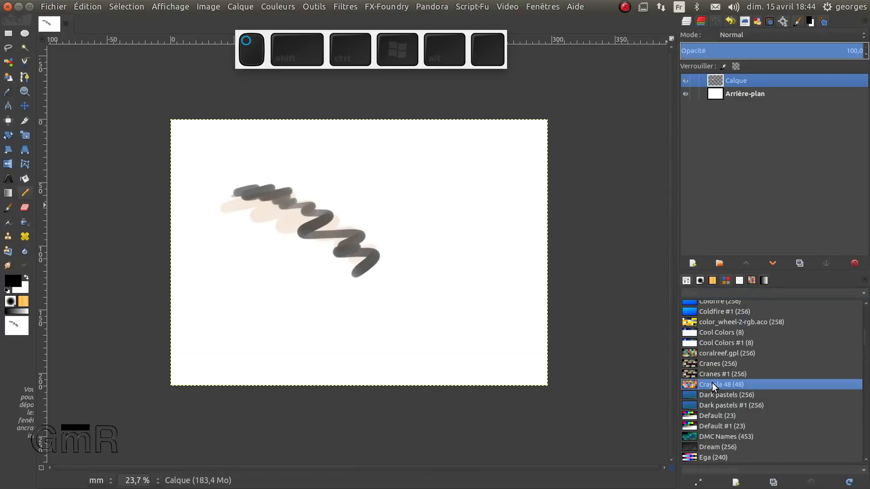
click(809, 22)
click(757, 21)
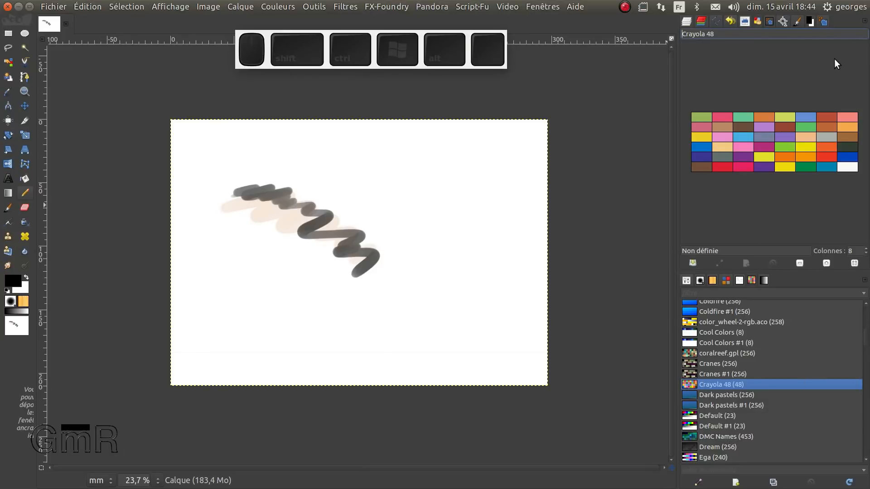
Step: Examine the palette editor's tab options and the list of dialogs available as new tabs, closing it without choosing one
click(865, 23)
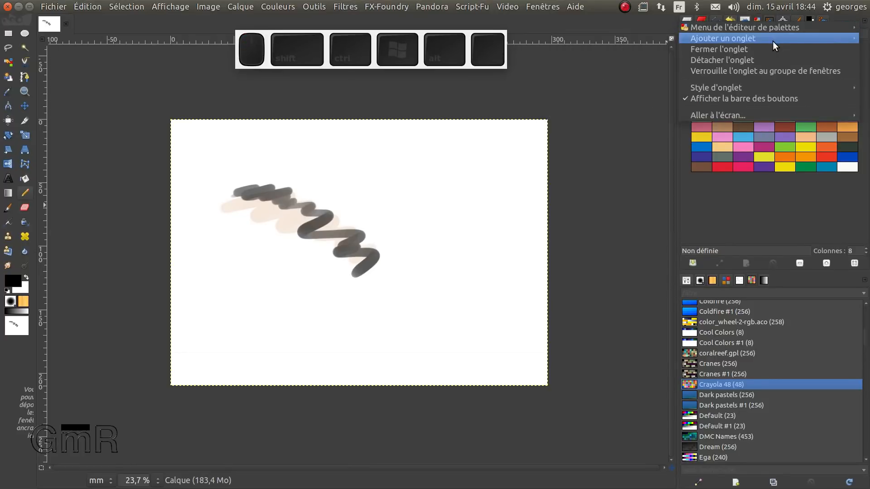
mouse_move(773, 40)
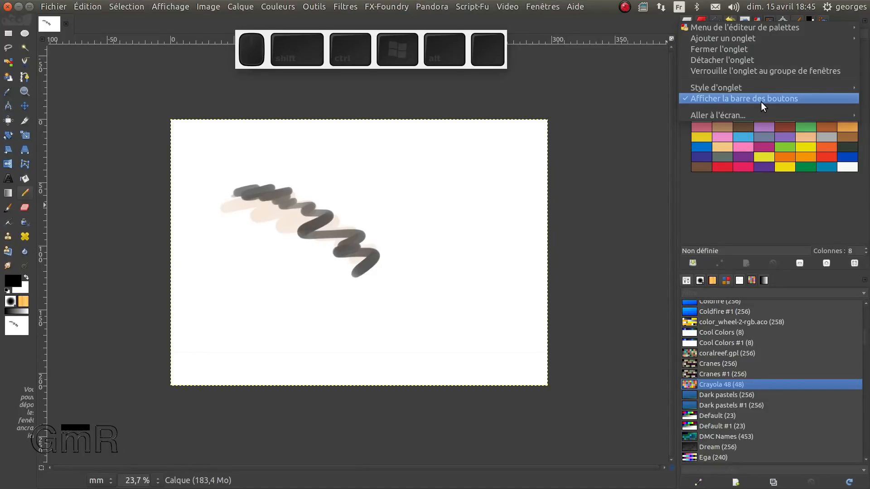
mouse_move(763, 89)
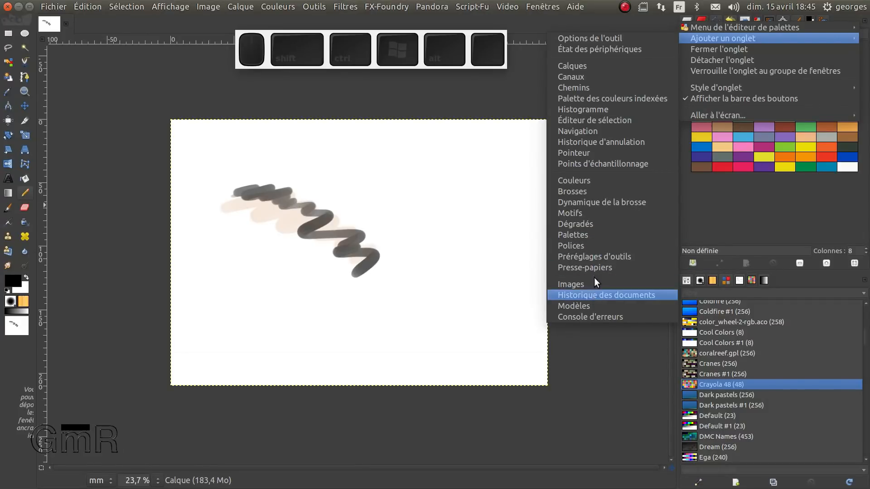
click(770, 235)
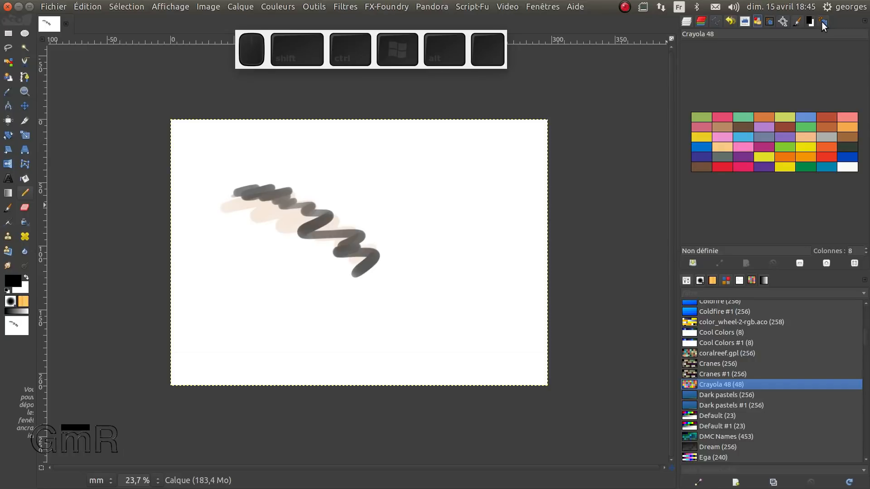
Step: Display the indexed colour palette in the lower dock and add a Palette des couleurs indexées tab to the upper dock
click(753, 282)
click(729, 282)
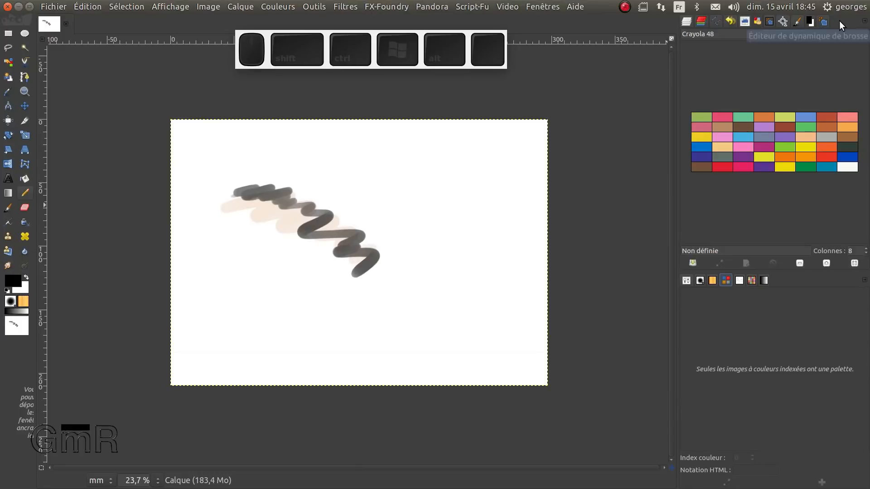
click(864, 21)
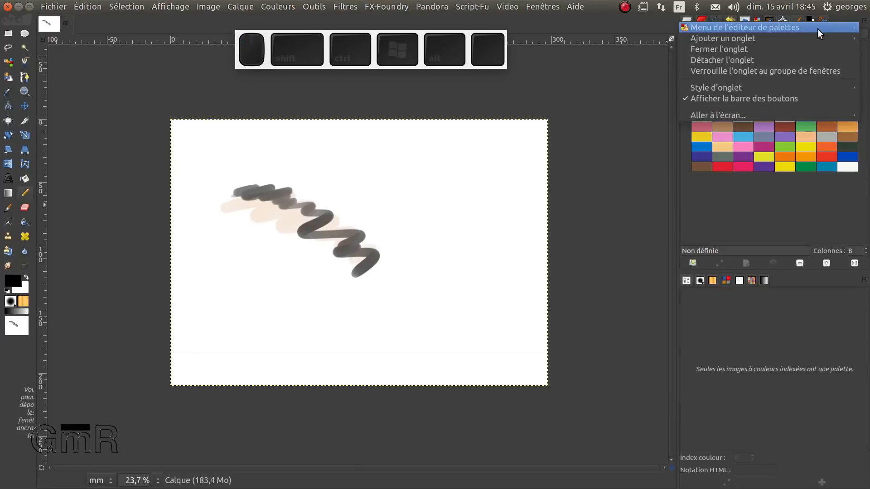
mouse_move(813, 36)
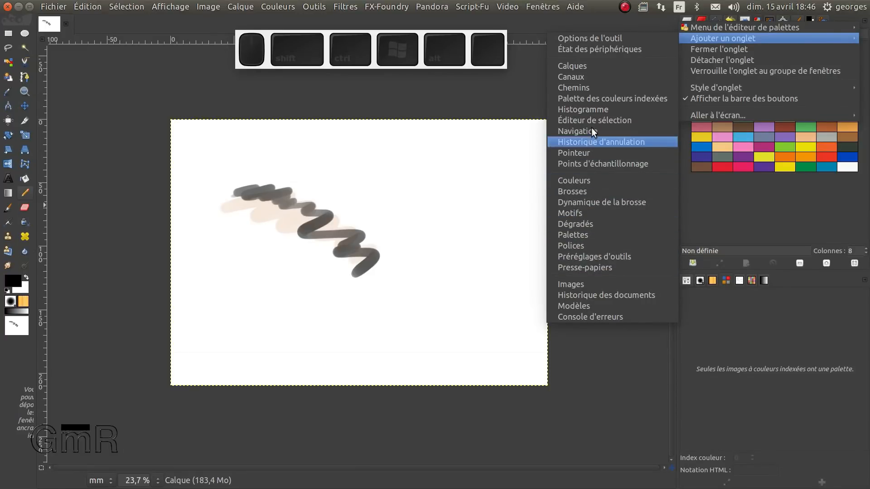
click(583, 95)
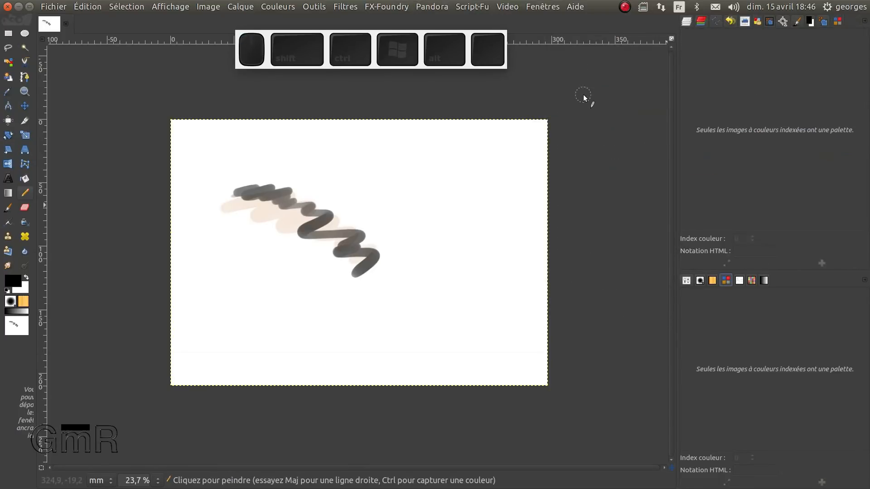
Step: Remove the indexed colour palette tab from the upper dock by detaching it and closing its window
click(833, 22)
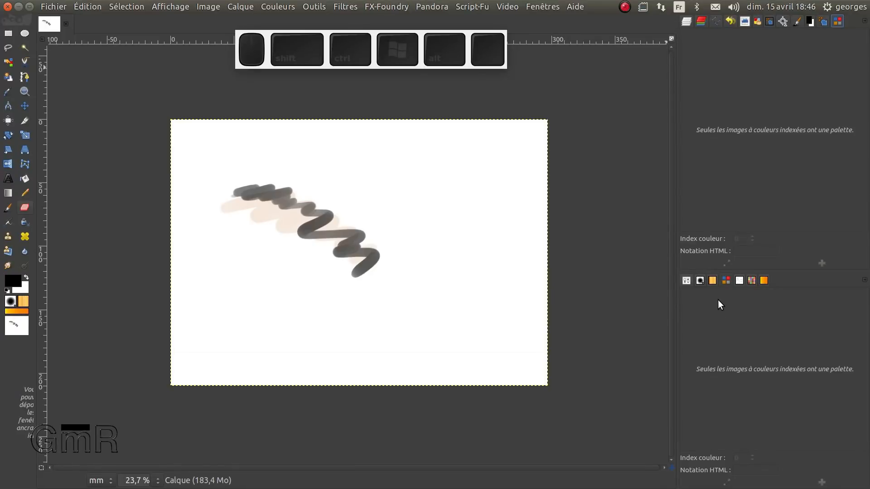
click(727, 282)
right_click(837, 20)
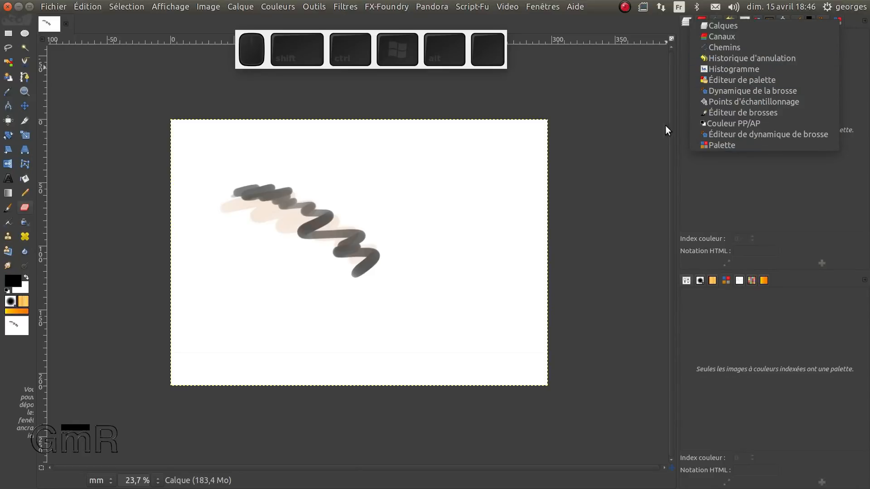
click(851, 25)
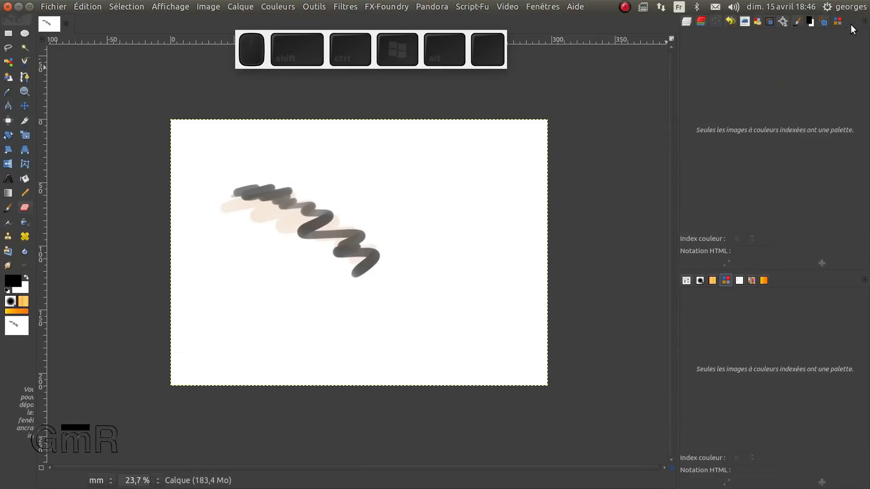
drag(836, 20, 565, 140)
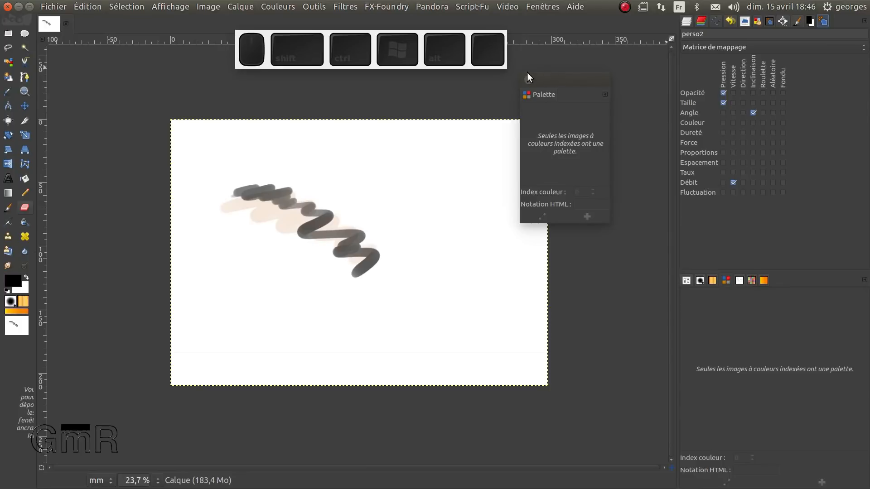
click(528, 78)
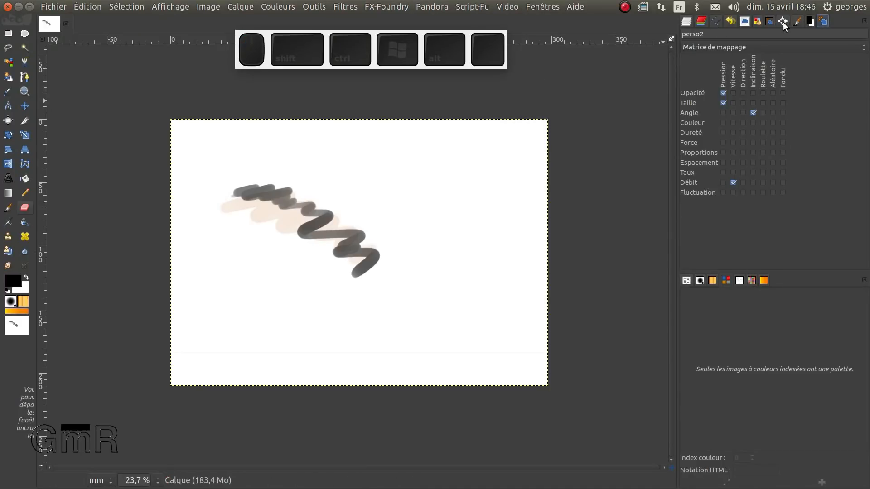
Step: Compare the brush dynamics list with its editor, then detach the list from the upper dock and close it
click(769, 21)
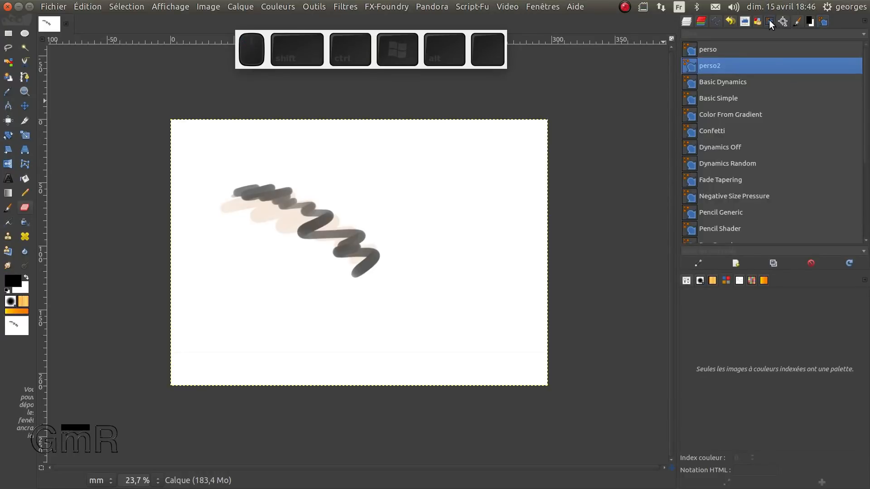
click(826, 21)
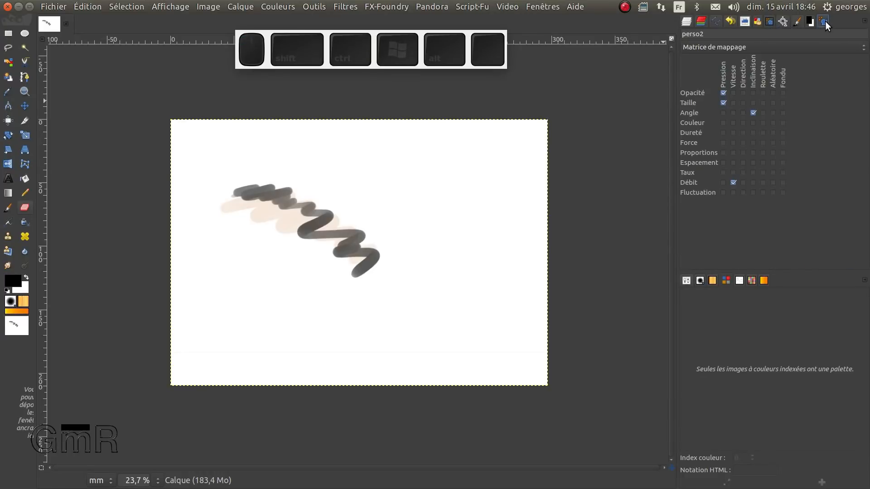
click(770, 21)
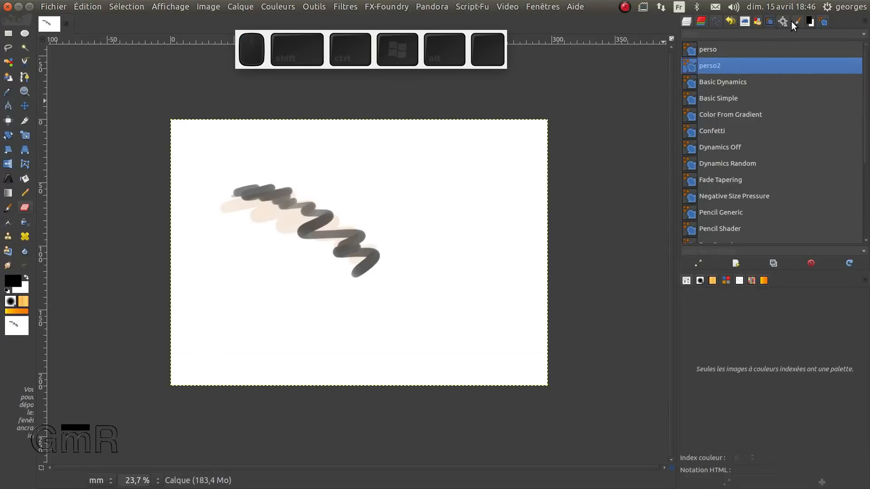
click(823, 21)
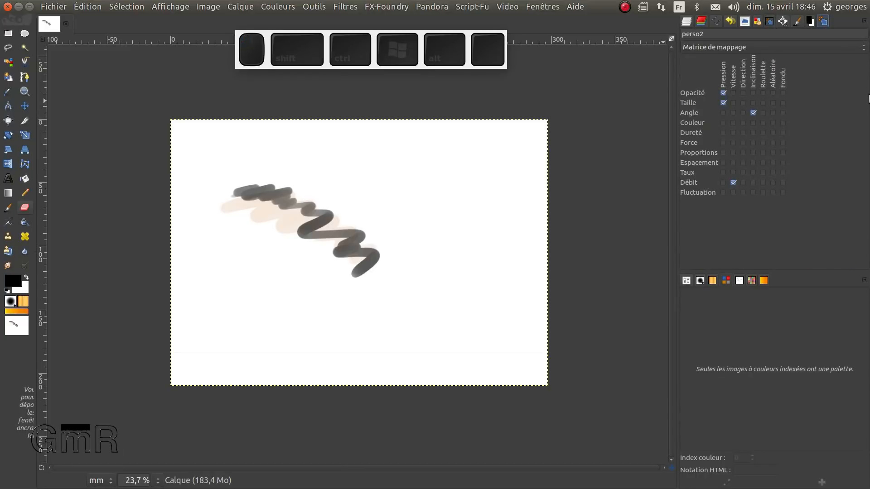
click(773, 21)
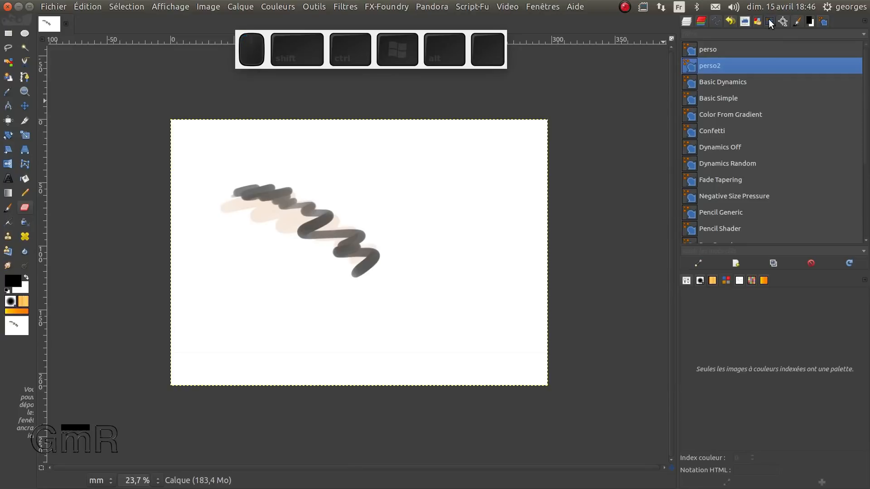
drag(773, 21, 578, 130)
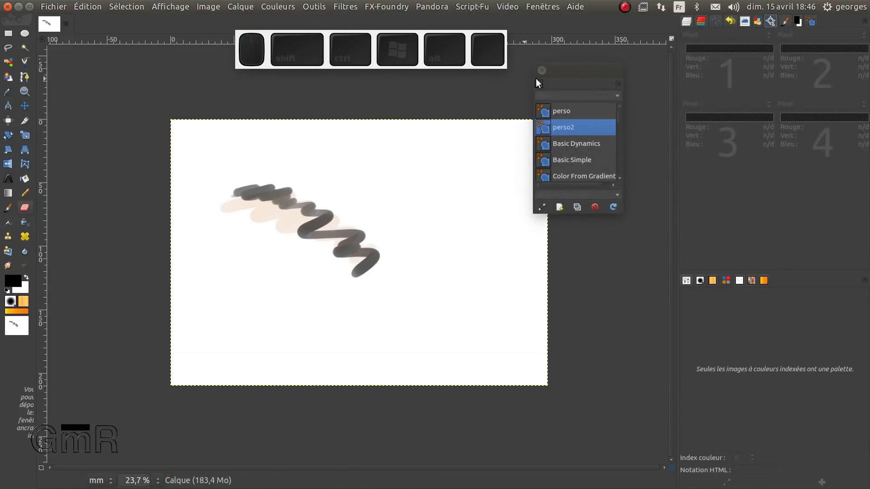
click(542, 70)
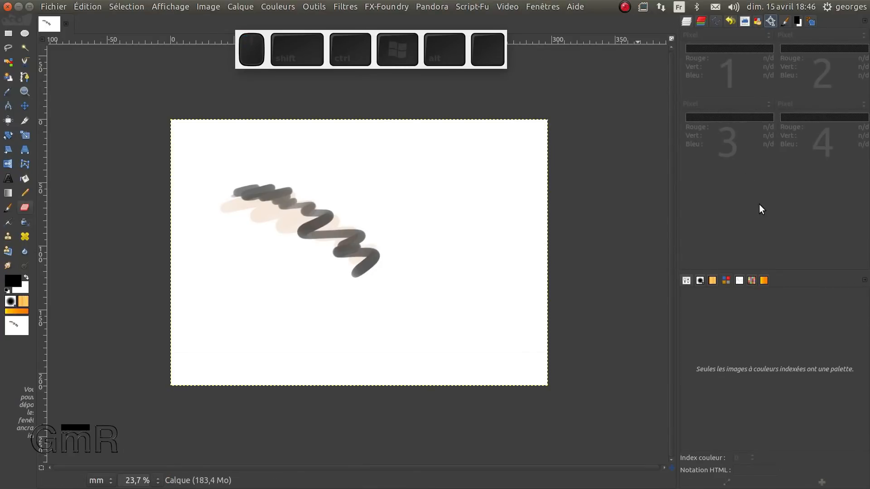
Step: Pick salmon from the Crayola 48 palette and return the detached palette editor to the upper dock
click(688, 23)
click(758, 22)
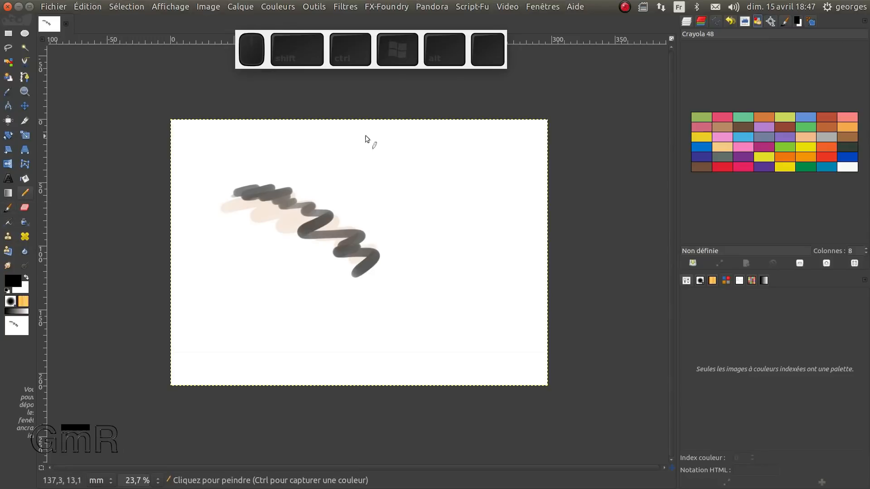
click(723, 118)
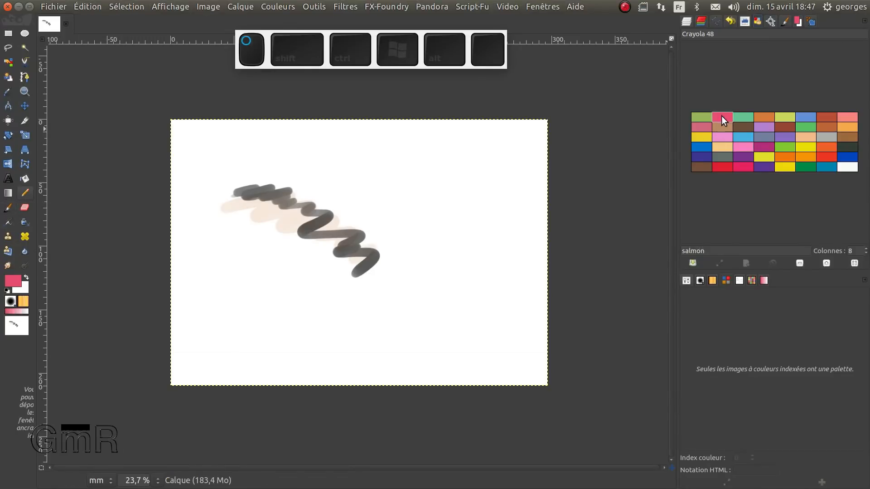
drag(721, 117, 722, 116)
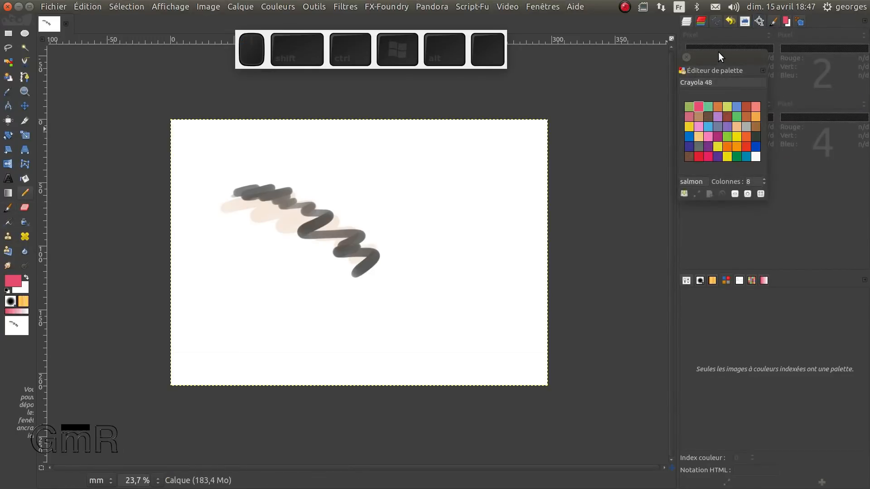
drag(707, 71, 761, 29)
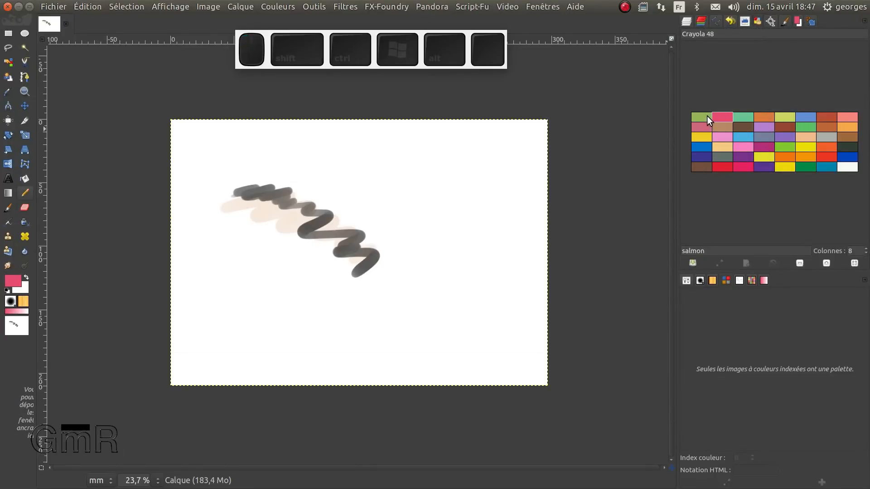
Step: Draw a salmon Pencil zigzag to the right of the black one and an overlapping indigo zigzag beside it
click(721, 118)
mouse_move(358, 168)
mouse_down()
mouse_move(385, 179)
mouse_move(399, 216)
mouse_move(388, 269)
mouse_up()
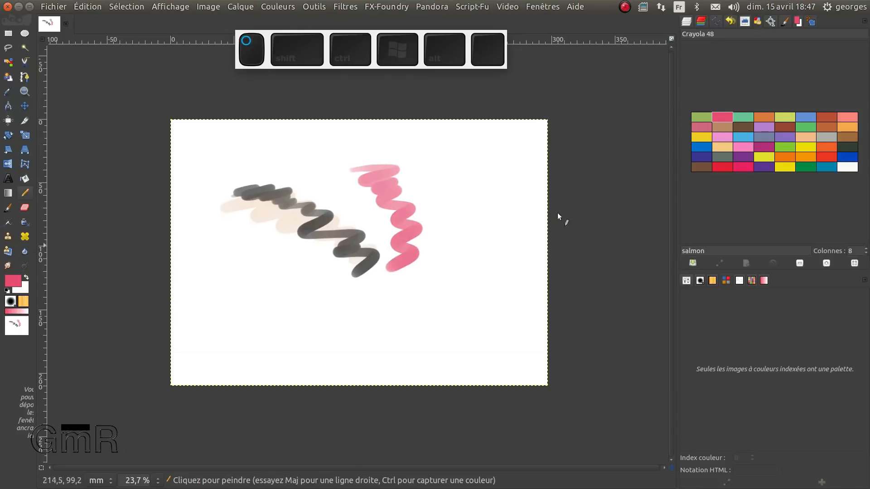
click(701, 157)
drag(423, 158, 436, 228)
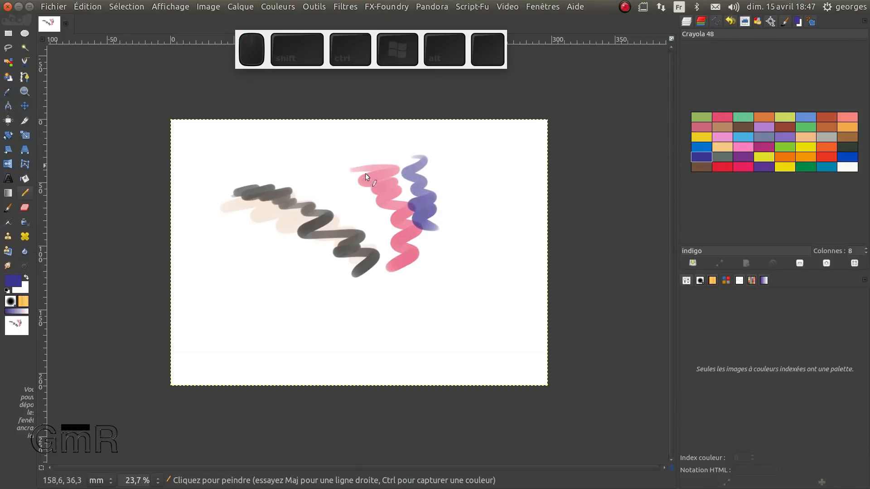
Step: Add indigo Pencil strokes over the indigo zigzag, horizontally above it, and in long curves across the canvas's lower right area
mouse_move(422, 161)
mouse_down()
mouse_move(426, 239)
mouse_move(431, 221)
mouse_move(424, 248)
mouse_move(435, 195)
mouse_move(426, 251)
mouse_move(437, 186)
mouse_move(422, 241)
mouse_move(429, 178)
mouse_up()
mouse_move(313, 163)
mouse_down()
mouse_move(351, 155)
mouse_move(442, 166)
mouse_up()
mouse_move(257, 319)
mouse_down()
mouse_move(505, 281)
mouse_move(502, 219)
mouse_move(465, 185)
mouse_move(483, 234)
mouse_move(463, 285)
mouse_move(416, 336)
mouse_move(421, 315)
mouse_up()
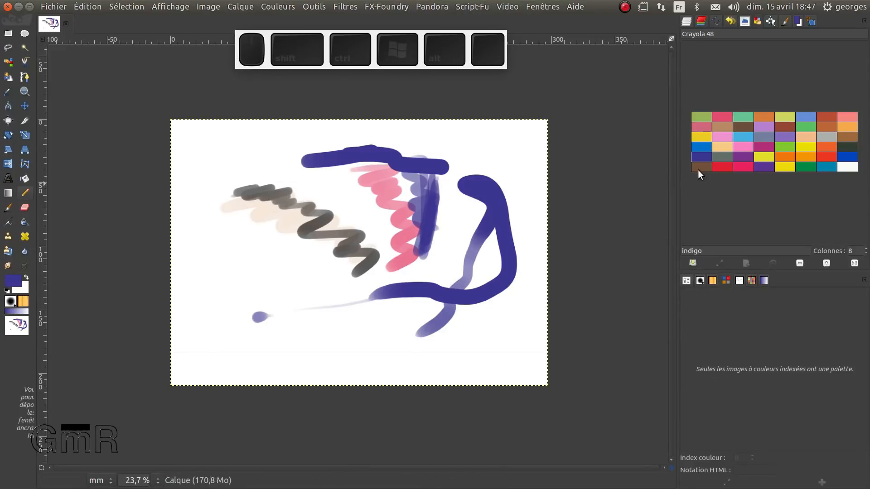
Step: Scribble a red Pencil patch over the start of the indigo curve and draw a light red line near the canvas's upper-left corner
click(725, 167)
drag(475, 183, 469, 206)
mouse_move(465, 173)
mouse_down()
mouse_move(456, 195)
mouse_move(483, 175)
mouse_move(465, 202)
mouse_move(452, 178)
mouse_move(469, 199)
mouse_up()
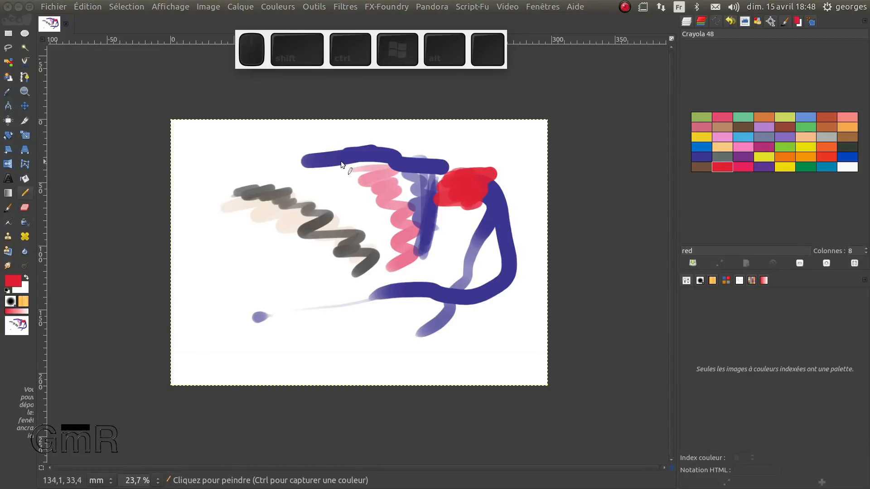
click(23, 193)
drag(183, 145, 258, 145)
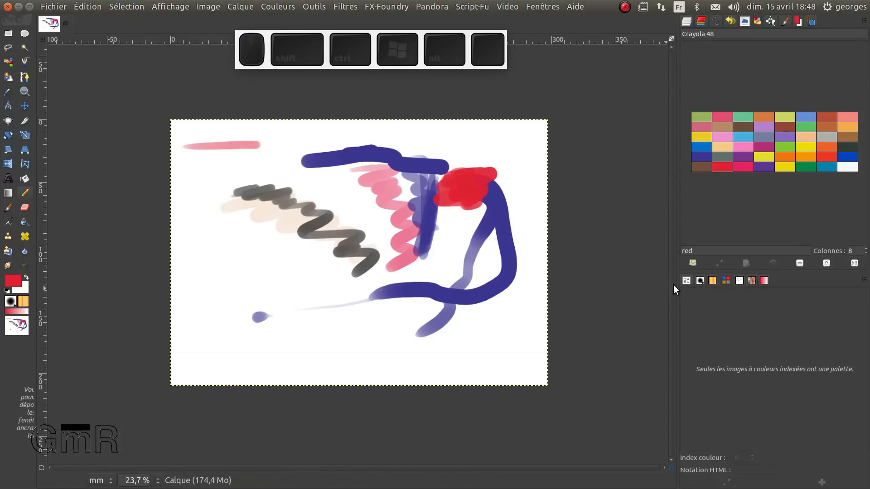
Step: Show the tool options and paint several red Paintbrush strokes and a thick zigzag on the left half of the canvas
click(686, 280)
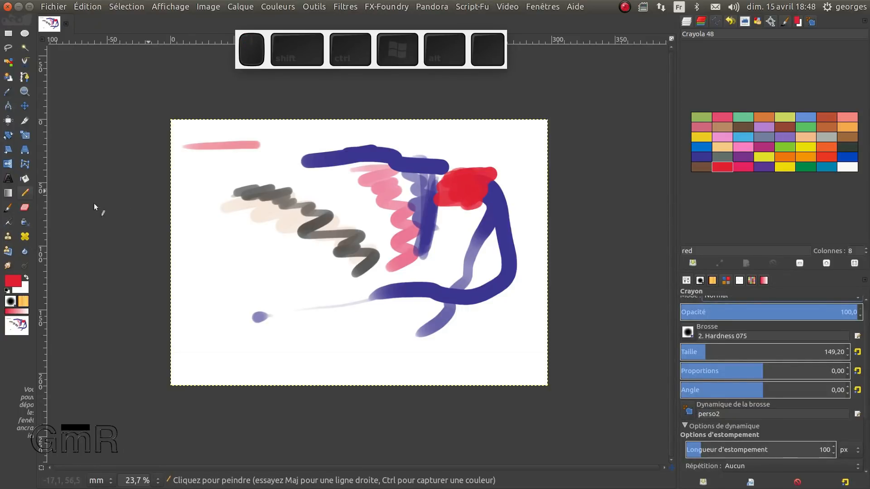
click(11, 208)
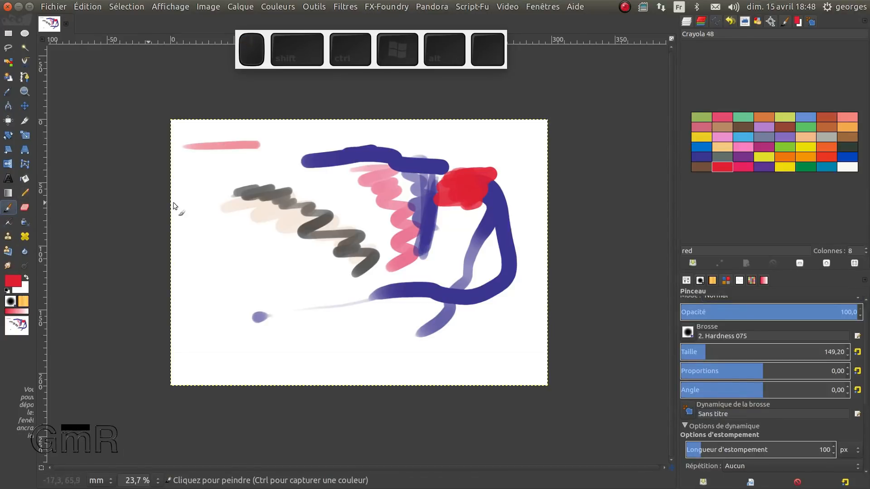
drag(193, 174, 285, 164)
drag(189, 227, 279, 205)
mouse_move(205, 241)
mouse_down()
mouse_move(287, 218)
mouse_move(252, 243)
mouse_move(292, 232)
mouse_up()
drag(213, 268, 287, 246)
mouse_move(247, 272)
mouse_down()
mouse_move(309, 280)
mouse_move(292, 301)
mouse_move(310, 322)
mouse_up()
Step: Erase part of the uppermost red Paintbrush stroke on the Calque layer with the Eraser
key(e)
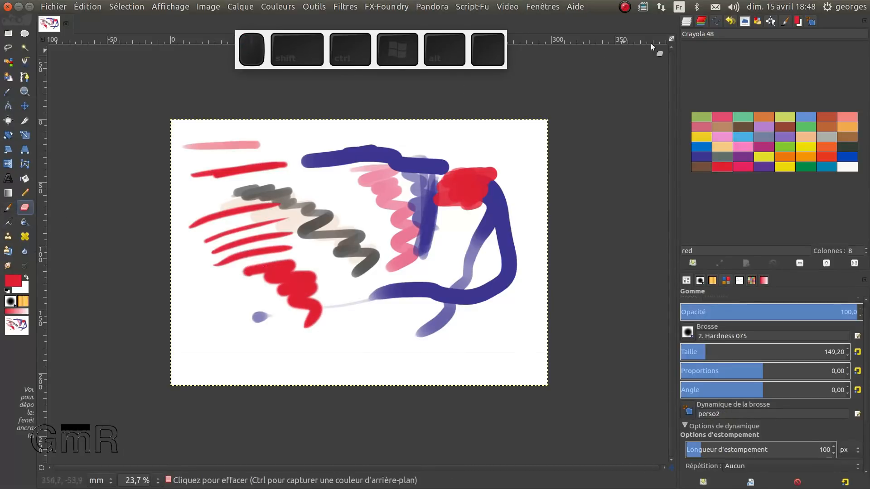
click(686, 23)
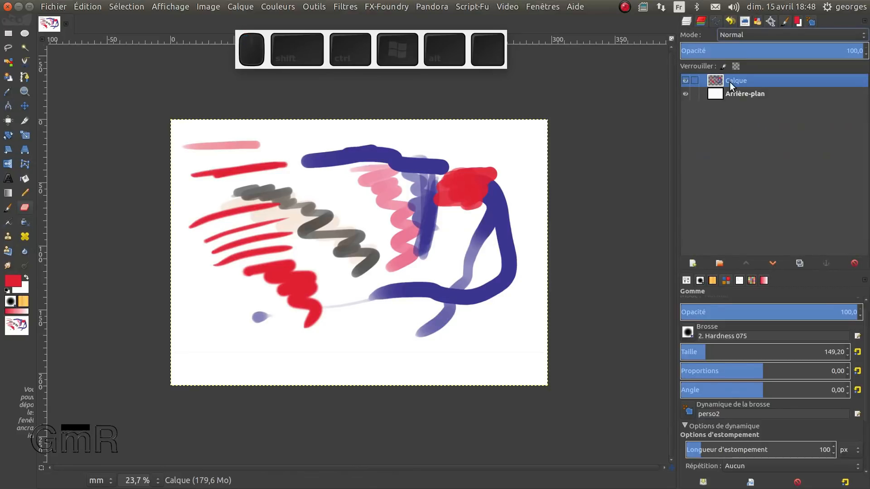
click(757, 22)
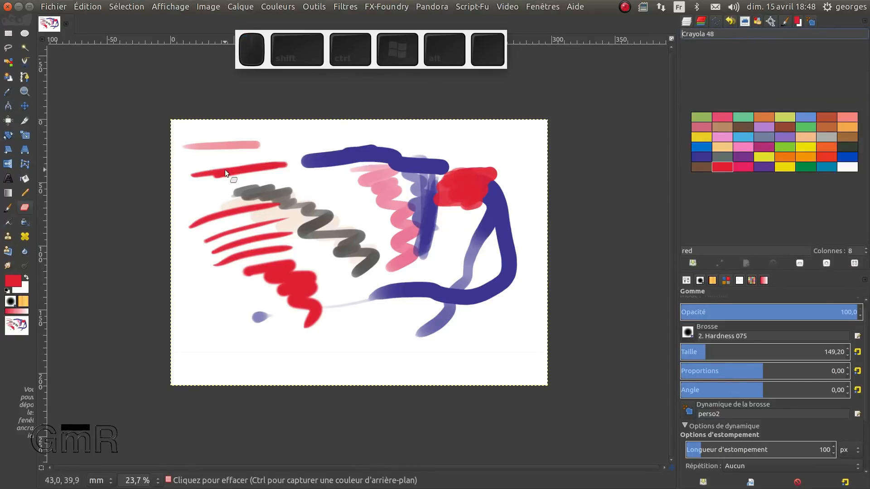
mouse_move(210, 174)
mouse_down()
mouse_move(232, 164)
mouse_move(222, 180)
mouse_move(252, 167)
mouse_move(245, 166)
mouse_up()
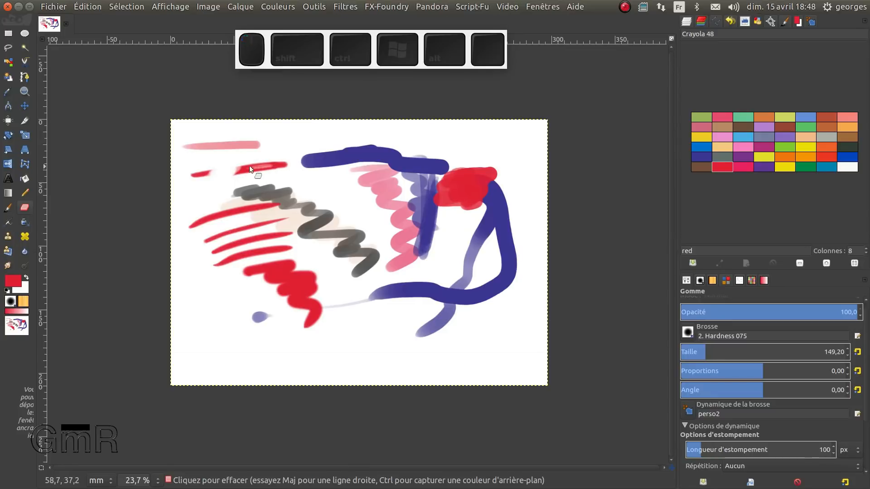
Step: Fit the image to the enlarged view and erase a thin line along the middle of the upper indigo stroke
click(671, 40)
click(671, 38)
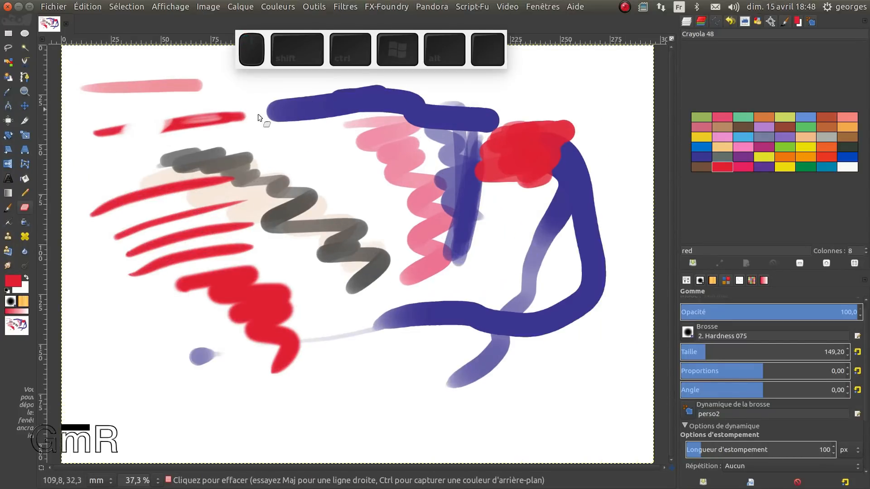
drag(284, 109, 315, 107)
mouse_move(319, 106)
mouse_down()
mouse_move(294, 106)
mouse_move(329, 104)
mouse_move(276, 108)
mouse_move(370, 96)
mouse_move(319, 100)
mouse_up()
drag(388, 103, 418, 109)
drag(491, 121, 499, 124)
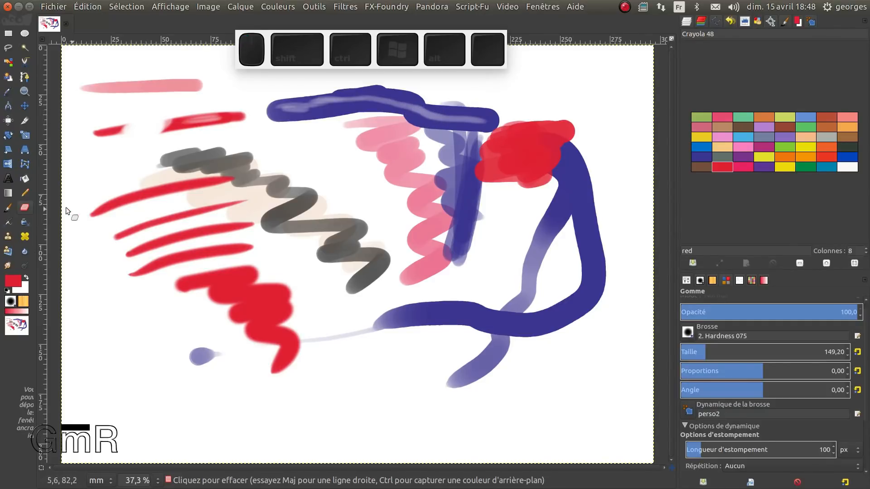
Step: Spray faint red Airbrush lines and a dense soft red band near the bottom of the canvas
click(15, 221)
drag(105, 174, 158, 155)
mouse_move(247, 402)
mouse_down()
mouse_move(366, 361)
mouse_move(386, 393)
mouse_move(321, 404)
mouse_move(382, 379)
mouse_move(348, 408)
mouse_move(356, 416)
mouse_move(436, 397)
mouse_move(346, 421)
mouse_move(334, 420)
mouse_move(474, 398)
mouse_up()
mouse_move(391, 409)
mouse_down()
mouse_move(409, 409)
mouse_move(335, 428)
mouse_move(474, 406)
mouse_move(350, 427)
mouse_move(455, 416)
mouse_move(381, 427)
mouse_up()
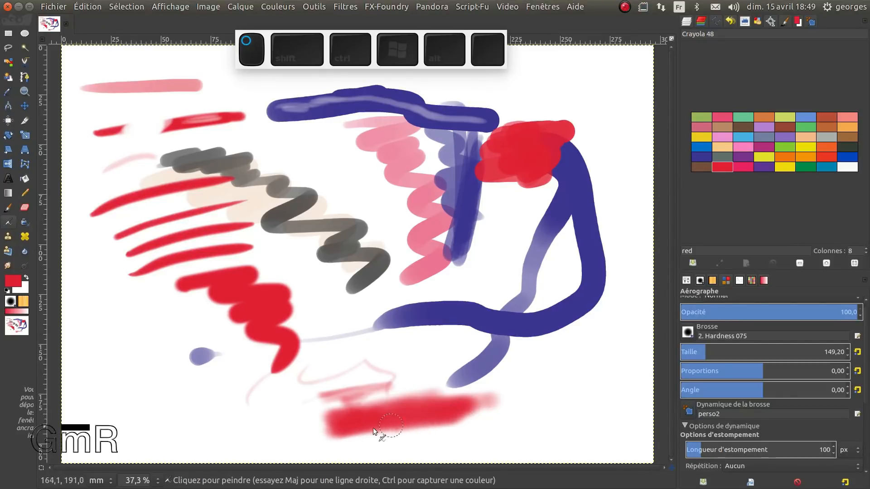
Step: Reset the colours to black and white, then outline a red stroke and draw a curved line with the Calligraphie tool
click(25, 222)
click(8, 291)
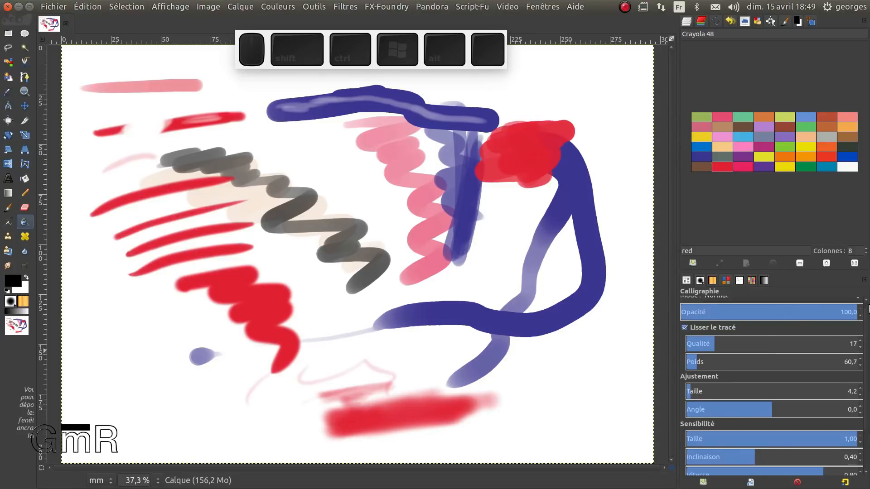
scroll(869, 302, up, 1)
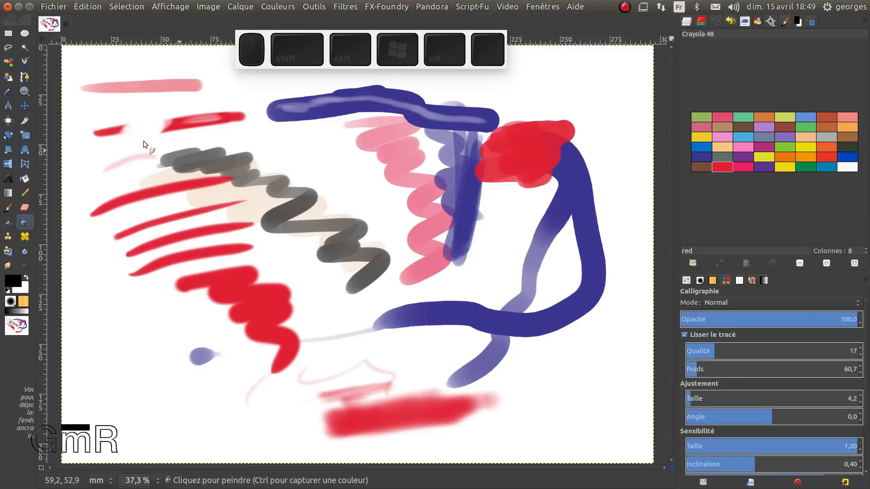
drag(90, 208, 153, 188)
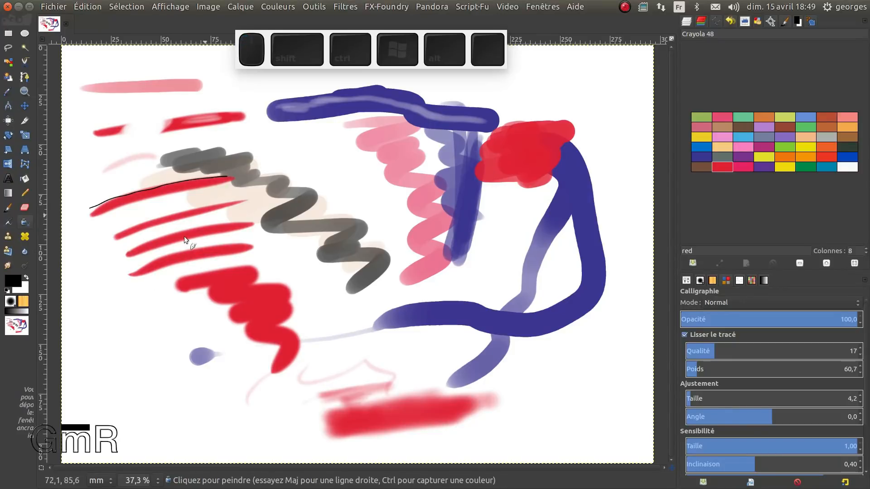
mouse_move(130, 361)
mouse_down()
mouse_move(142, 346)
mouse_move(219, 317)
mouse_move(257, 326)
mouse_up()
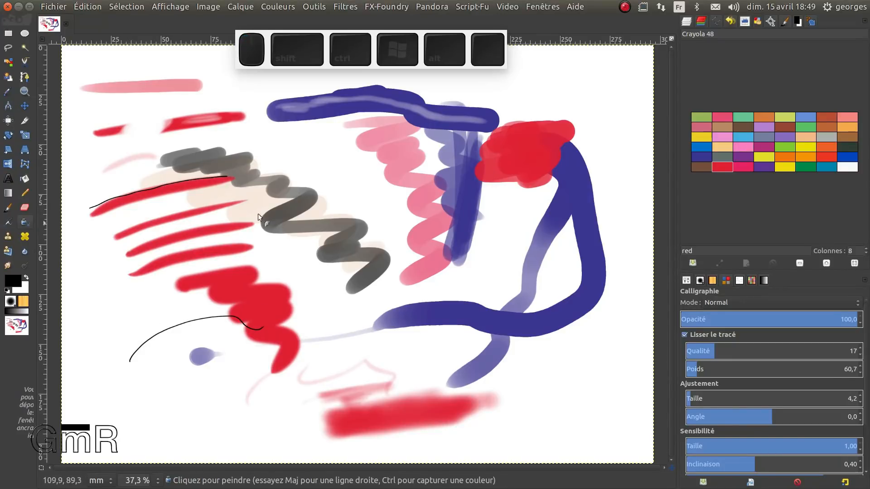
mouse_move(94, 216)
mouse_down()
mouse_move(237, 181)
mouse_move(225, 175)
mouse_move(232, 179)
mouse_move(92, 214)
mouse_up()
Step: Draw black Calligraphie cross-hatching over the left ends of the red Paintbrush strokes
drag(99, 297, 96, 305)
mouse_move(101, 271)
mouse_down()
mouse_move(90, 307)
mouse_move(112, 250)
mouse_move(138, 245)
mouse_up()
drag(92, 265, 153, 245)
drag(96, 270, 136, 262)
mouse_move(94, 284)
mouse_down()
mouse_move(134, 276)
mouse_move(129, 265)
mouse_move(123, 291)
mouse_up()
drag(140, 244, 121, 313)
drag(99, 255, 127, 231)
drag(107, 246, 141, 222)
mouse_move(129, 226)
mouse_down()
mouse_move(168, 225)
mouse_move(127, 255)
mouse_up()
mouse_move(162, 223)
mouse_down()
mouse_move(157, 264)
mouse_move(133, 266)
mouse_move(161, 243)
mouse_move(155, 276)
mouse_move(149, 265)
mouse_up()
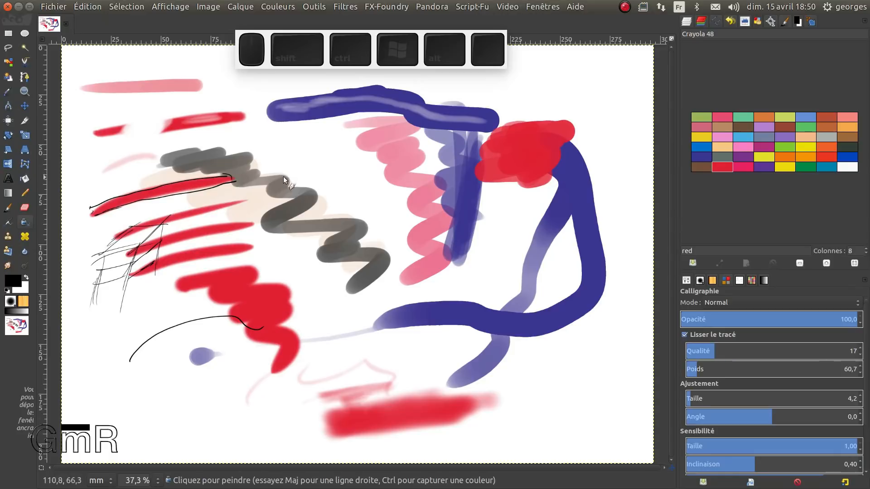
Step: Outline the upper right edge of the dark grey zigzag stroke in black with the Calligraphie tool
mouse_move(284, 175)
mouse_down()
mouse_move(317, 201)
mouse_move(284, 221)
mouse_move(365, 220)
mouse_move(354, 239)
mouse_up()
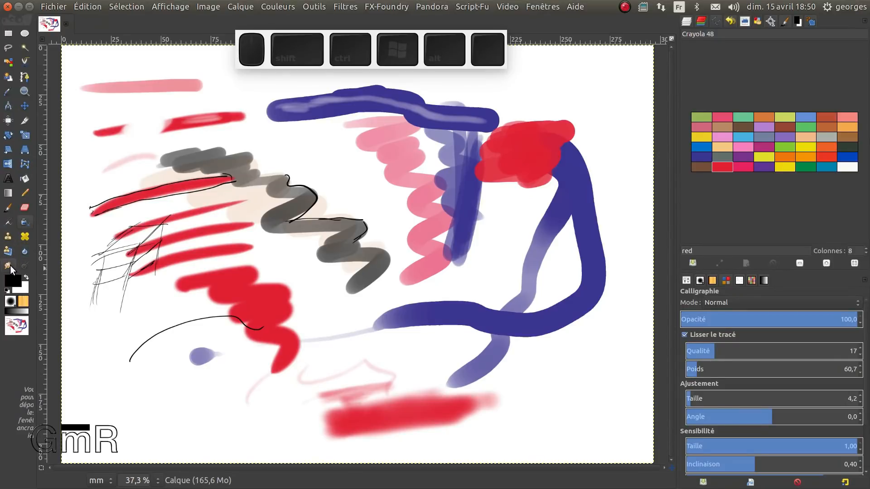
Step: Set the smudge brush (Barbouillage) size to 42,17 and smudge the lower edge of the upper indigo stroke's left end outwards
click(8, 265)
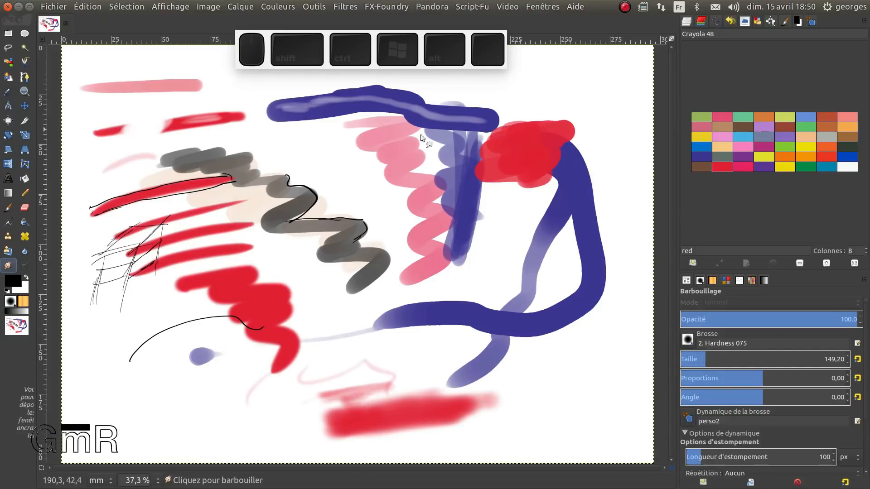
drag(691, 360, 688, 361)
mouse_move(287, 125)
mouse_down()
mouse_move(278, 122)
mouse_move(296, 115)
mouse_move(294, 132)
mouse_move(306, 128)
mouse_up()
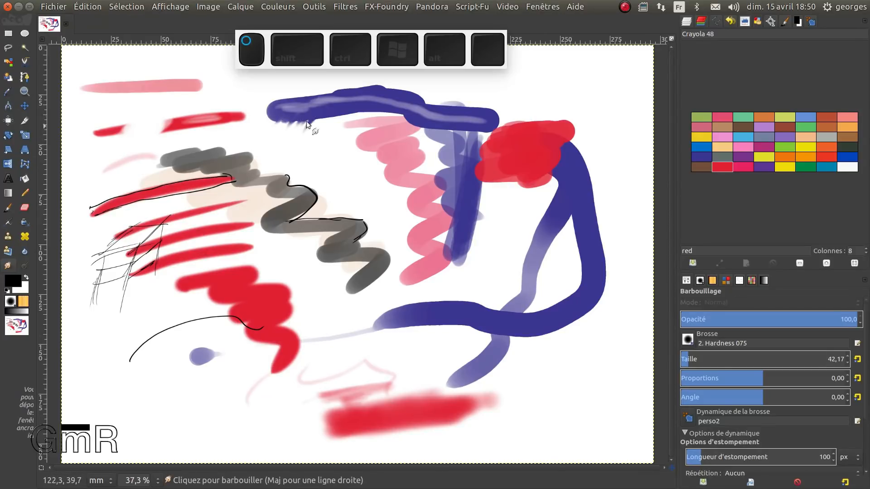
Step: Blend the border between the red patch and indigo stroke with a 217,82 smudge brush, and go over it with the Flou / Netteté tool
click(693, 359)
drag(697, 360, 717, 359)
mouse_move(558, 159)
mouse_down()
mouse_move(550, 157)
mouse_move(562, 172)
mouse_move(566, 154)
mouse_move(554, 161)
mouse_up()
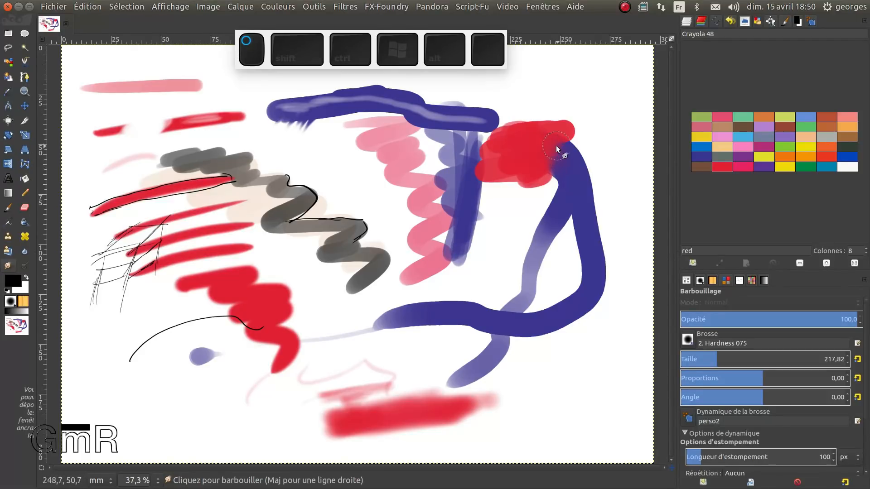
mouse_move(555, 149)
mouse_down()
mouse_move(554, 162)
mouse_move(562, 144)
mouse_up()
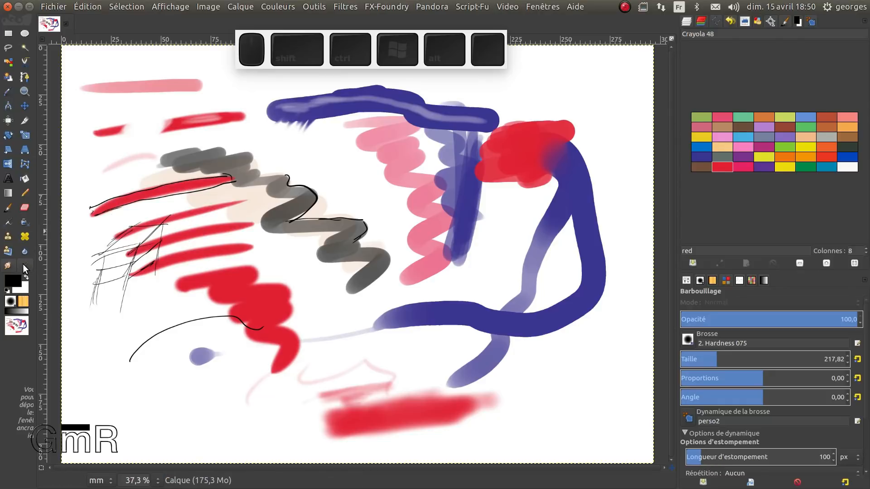
click(24, 251)
drag(515, 144, 564, 153)
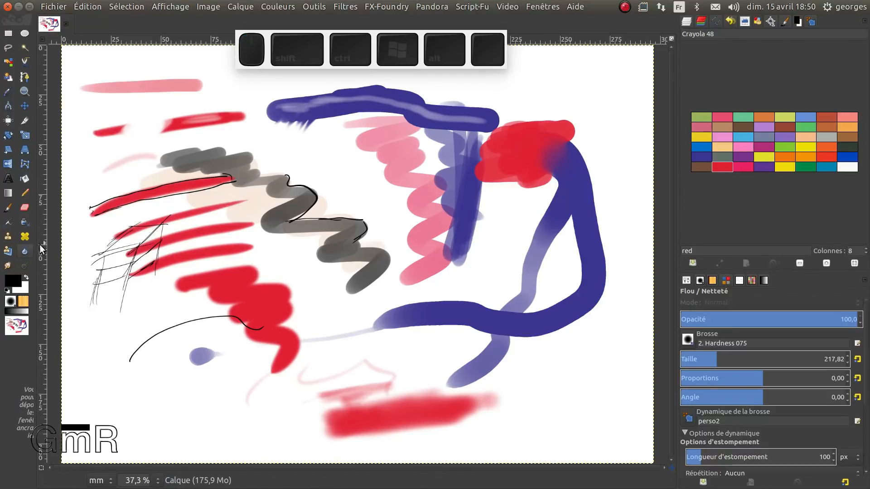
Step: At 100 % zoom, smudge the indigo stroke's upper end further into the red patch with the Barbouillage tool
click(10, 265)
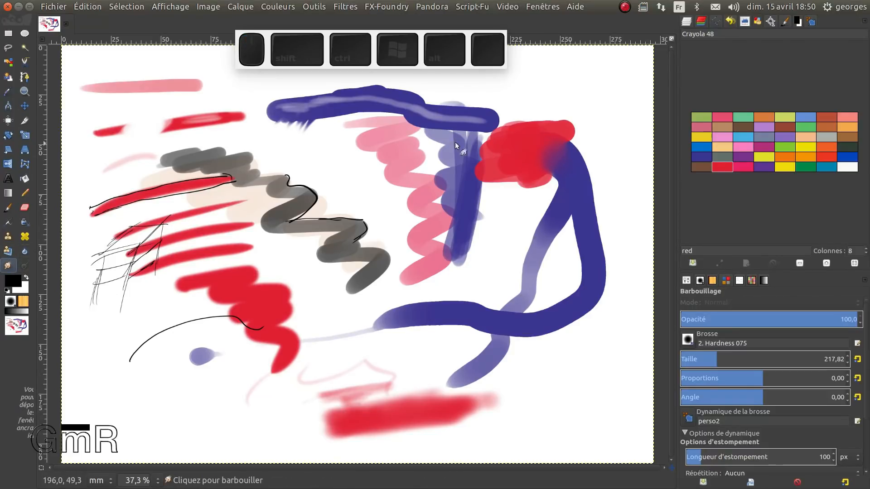
key(shift+e)
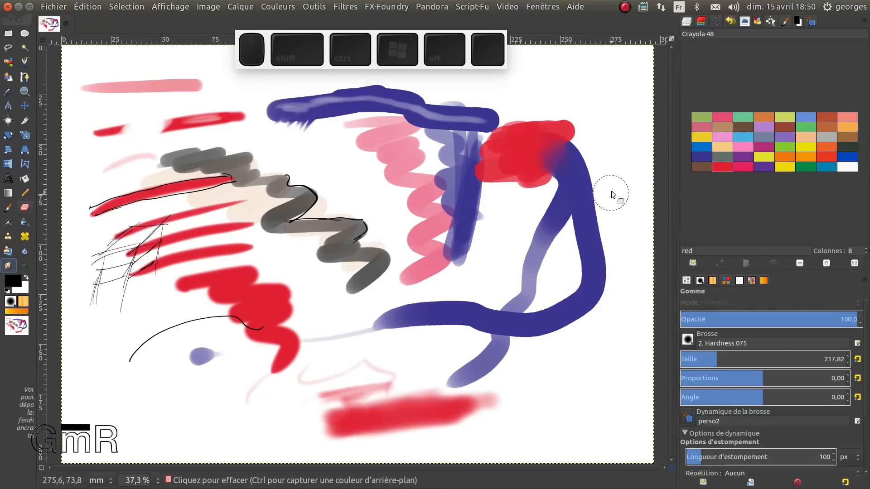
ctrl+scroll(584, 183, up, 3)
key(s)
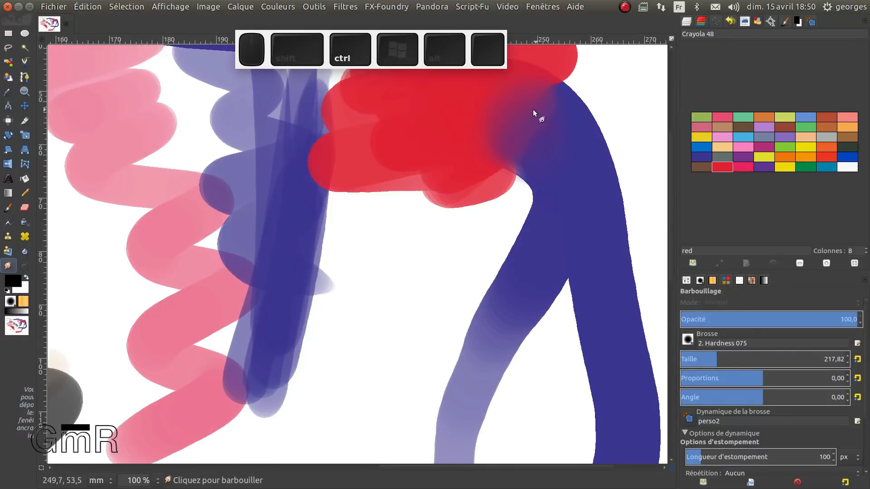
mouse_move(529, 109)
mouse_down()
mouse_move(487, 175)
mouse_move(457, 195)
mouse_move(487, 141)
mouse_move(479, 166)
mouse_move(453, 191)
mouse_move(462, 177)
mouse_move(458, 195)
mouse_move(472, 206)
mouse_move(481, 184)
mouse_move(496, 206)
mouse_move(475, 195)
mouse_move(503, 260)
mouse_move(498, 230)
mouse_move(467, 195)
mouse_move(485, 207)
mouse_move(453, 184)
mouse_up()
drag(475, 194, 456, 173)
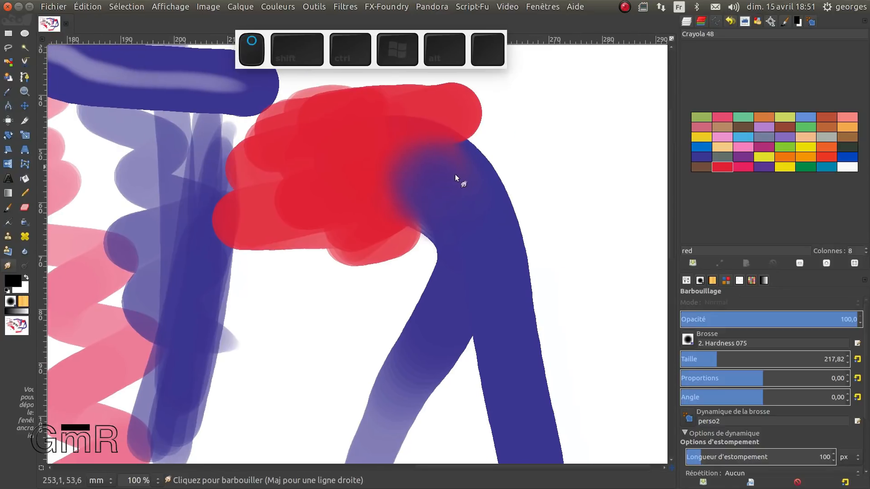
right_click(466, 198)
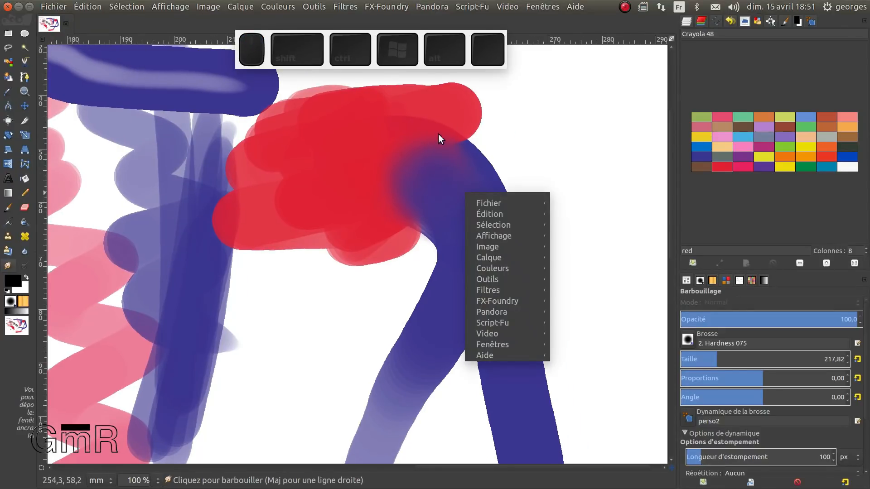
click(447, 157)
click(459, 203)
mouse_move(477, 186)
mouse_down()
mouse_move(491, 179)
mouse_move(488, 170)
mouse_move(473, 172)
mouse_move(480, 176)
mouse_up()
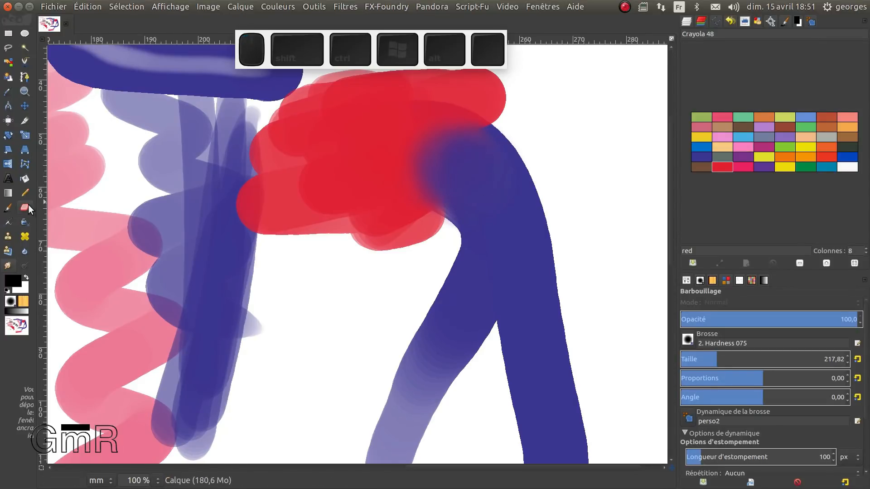
Step: Outline both edges of the paler left indigo branch below the red patch in black with the Calligraphie tool
click(22, 223)
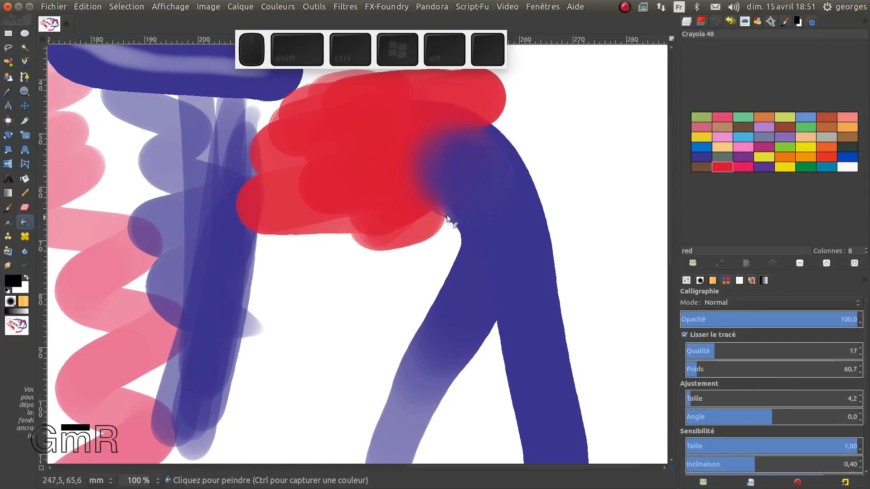
mouse_move(439, 212)
mouse_down()
mouse_move(459, 249)
mouse_move(427, 309)
mouse_up()
drag(400, 360, 380, 412)
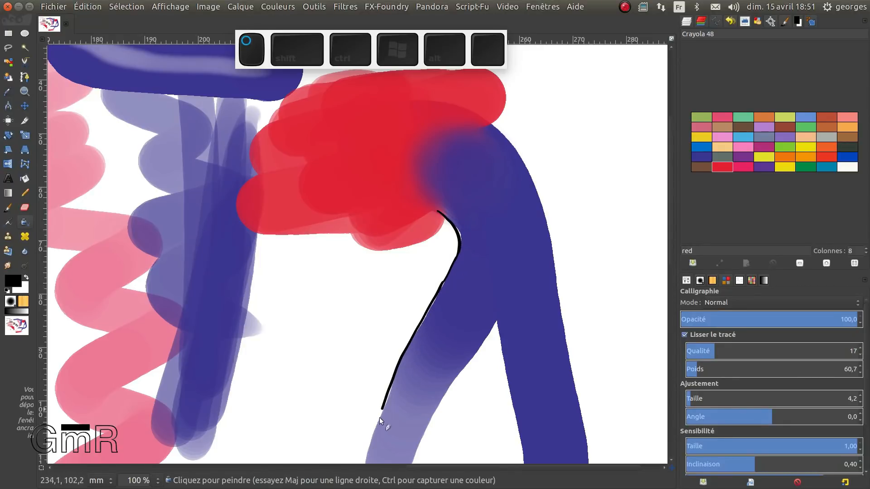
drag(366, 464, 365, 466)
drag(496, 322, 445, 402)
drag(426, 431, 413, 466)
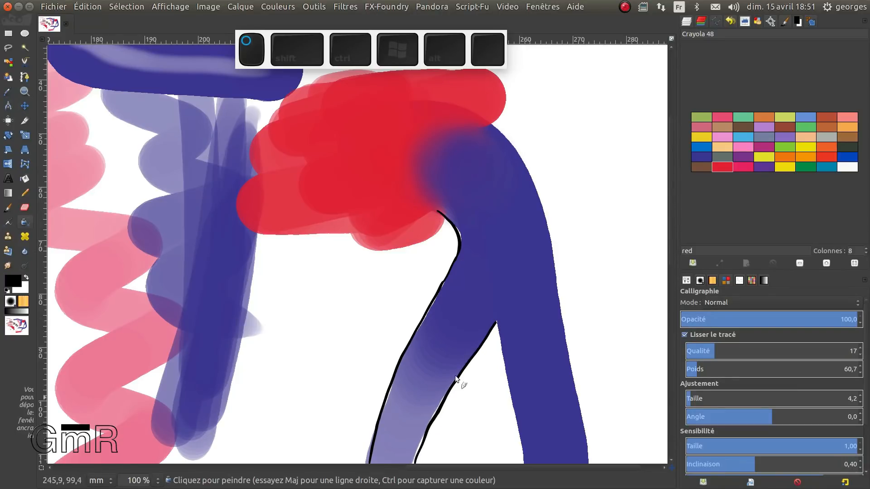
Step: Outline the inner and outer edges of the right indigo branch in black, from the fork and the red patch downwards
drag(496, 323, 507, 379)
drag(516, 420, 526, 465)
mouse_move(493, 273)
mouse_down()
mouse_move(326, 272)
mouse_move(328, 289)
mouse_up()
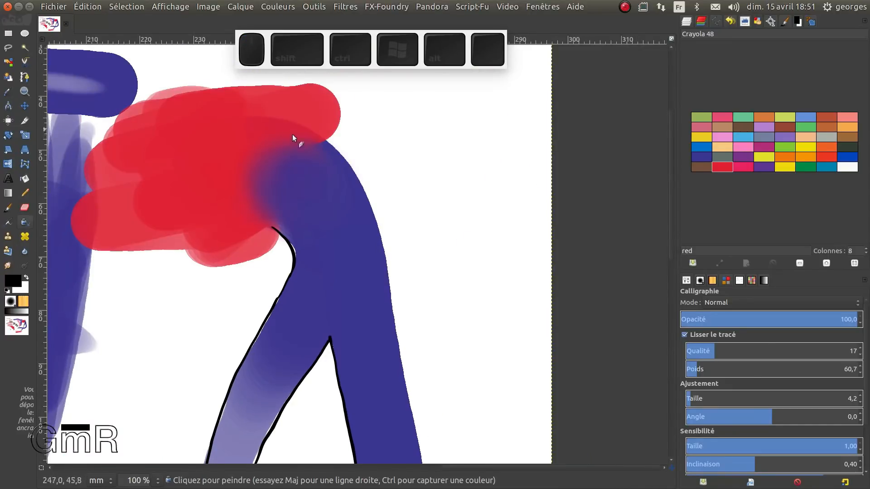
mouse_move(325, 137)
mouse_down()
mouse_move(362, 182)
mouse_move(385, 237)
mouse_move(389, 293)
mouse_up()
drag(395, 338, 418, 442)
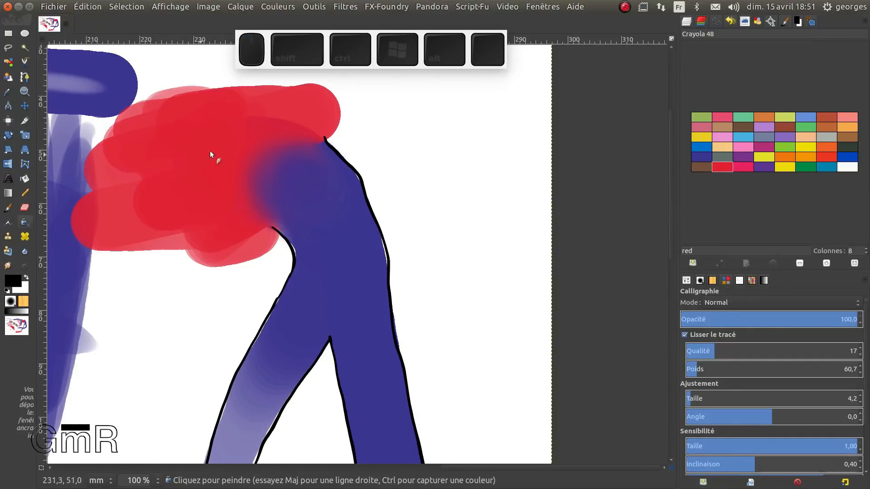
Step: Draw overlapping rounded black lobes across the red patch, fanning out from its junction with the indigo stroke
drag(268, 227, 218, 248)
mouse_move(179, 230)
mouse_down()
mouse_move(236, 192)
mouse_move(184, 218)
mouse_up()
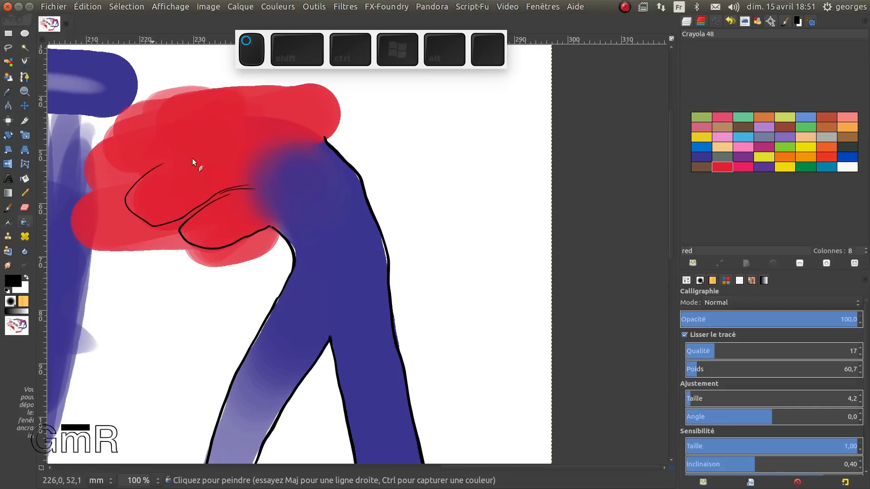
mouse_move(251, 165)
mouse_down()
mouse_move(208, 156)
mouse_move(134, 171)
mouse_move(125, 125)
mouse_move(153, 114)
mouse_up()
mouse_move(136, 121)
mouse_down()
mouse_move(197, 111)
mouse_move(272, 151)
mouse_up()
mouse_move(178, 111)
mouse_down()
mouse_move(184, 85)
mouse_move(205, 78)
mouse_move(295, 130)
mouse_up()
drag(271, 96, 333, 125)
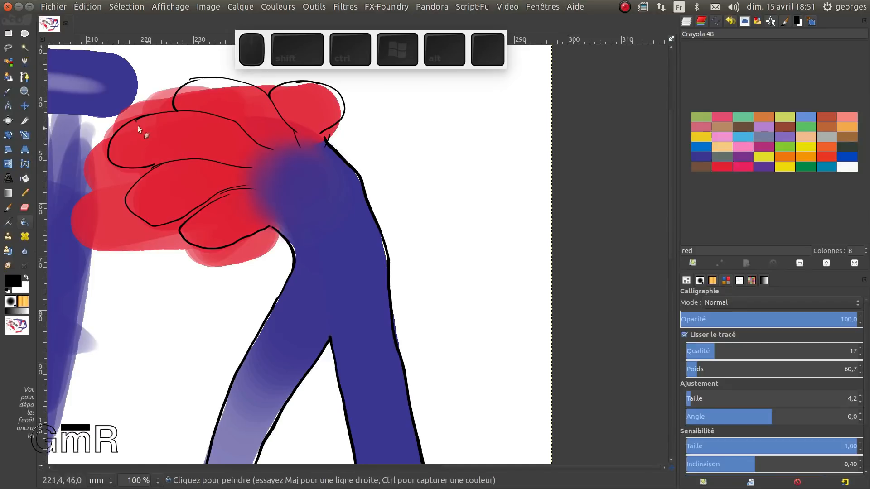
Step: Outline the red patch's left and lower contours in black and add curved hatching where it meets the indigo stroke
mouse_move(175, 86)
mouse_down()
mouse_move(140, 113)
mouse_move(132, 102)
mouse_move(90, 156)
mouse_move(92, 184)
mouse_move(128, 186)
mouse_up()
drag(99, 192, 74, 210)
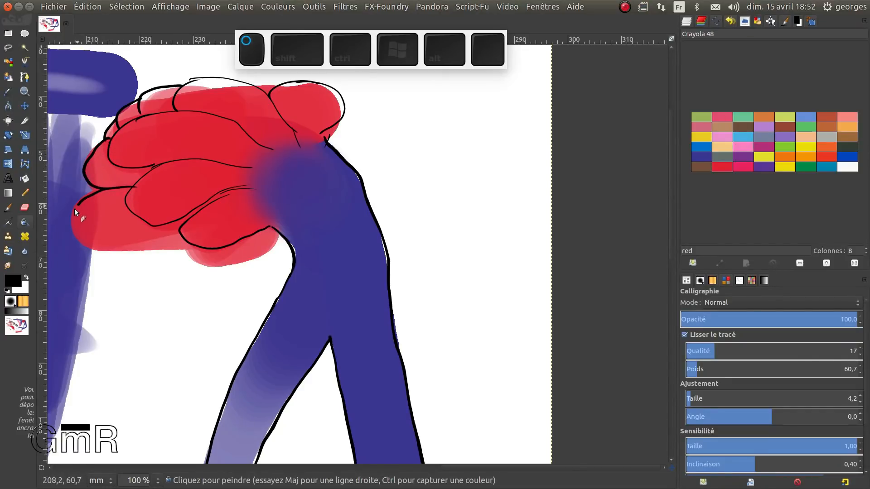
mouse_move(171, 232)
mouse_down()
mouse_move(188, 206)
mouse_move(178, 228)
mouse_move(207, 203)
mouse_move(252, 188)
mouse_move(278, 147)
mouse_move(248, 165)
mouse_move(279, 163)
mouse_move(265, 149)
mouse_move(281, 167)
mouse_move(250, 185)
mouse_move(276, 193)
mouse_move(263, 213)
mouse_up()
mouse_move(293, 130)
mouse_down()
mouse_move(306, 164)
mouse_move(296, 177)
mouse_move(320, 151)
mouse_move(276, 204)
mouse_up()
mouse_move(312, 145)
mouse_down()
mouse_move(276, 159)
mouse_move(260, 188)
mouse_move(274, 208)
mouse_up()
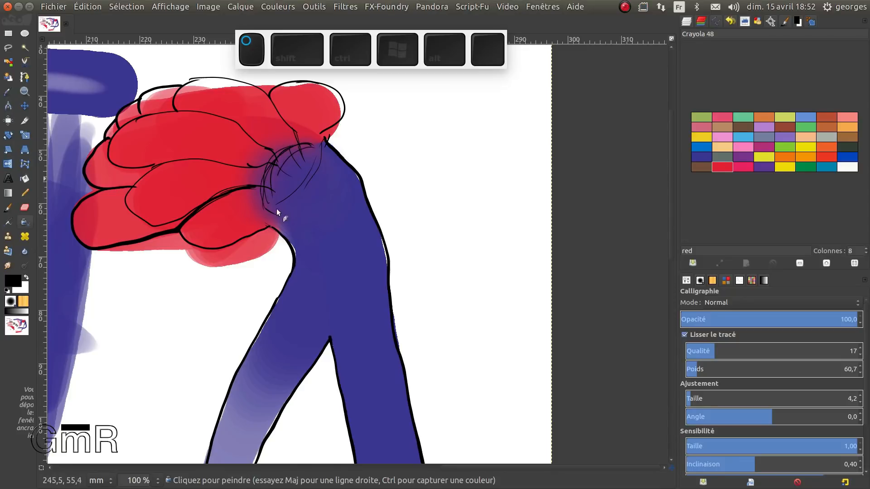
mouse_move(110, 255)
mouse_down()
mouse_move(190, 237)
mouse_move(182, 254)
mouse_move(216, 262)
mouse_move(263, 249)
mouse_move(276, 229)
mouse_up()
Step: Set the Calligraphie nib shape to square and draw a short black zigzag to the right of the indigo shape
drag(324, 165, 403, 137)
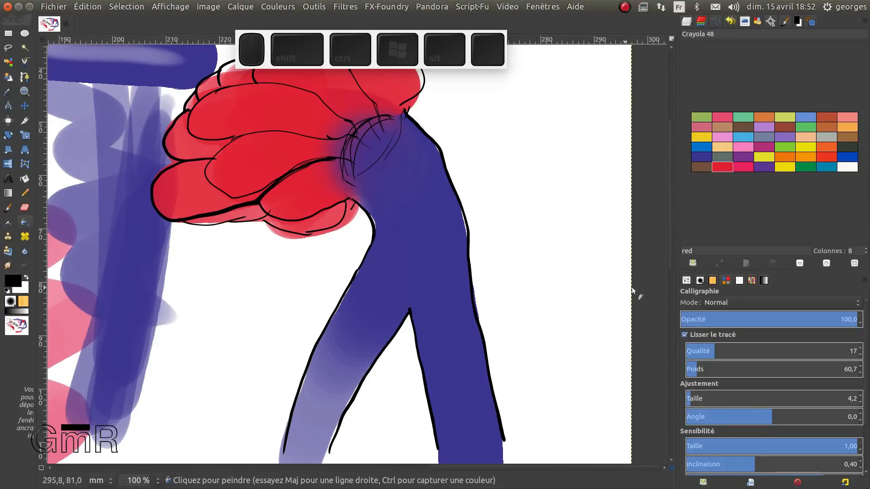
click(686, 281)
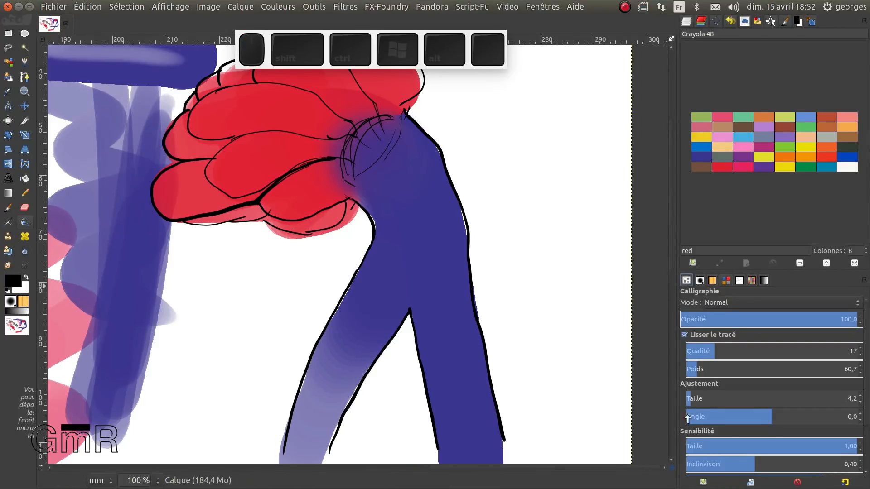
drag(867, 311, 854, 380)
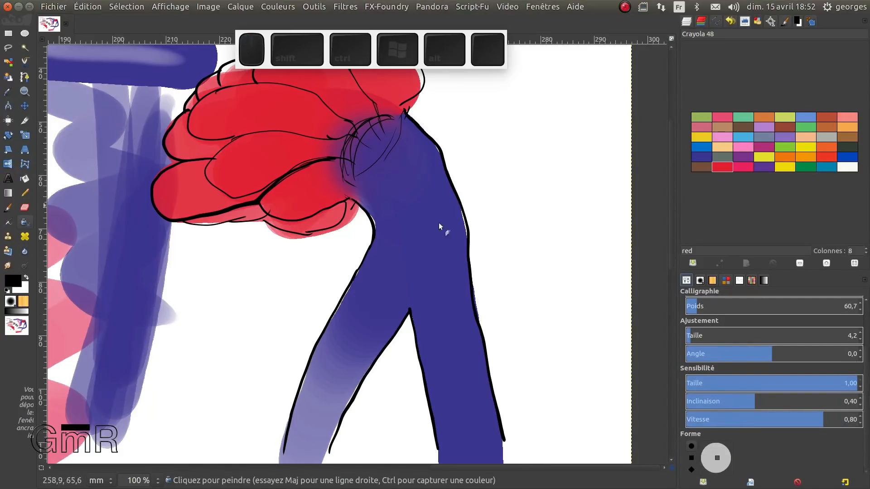
click(691, 458)
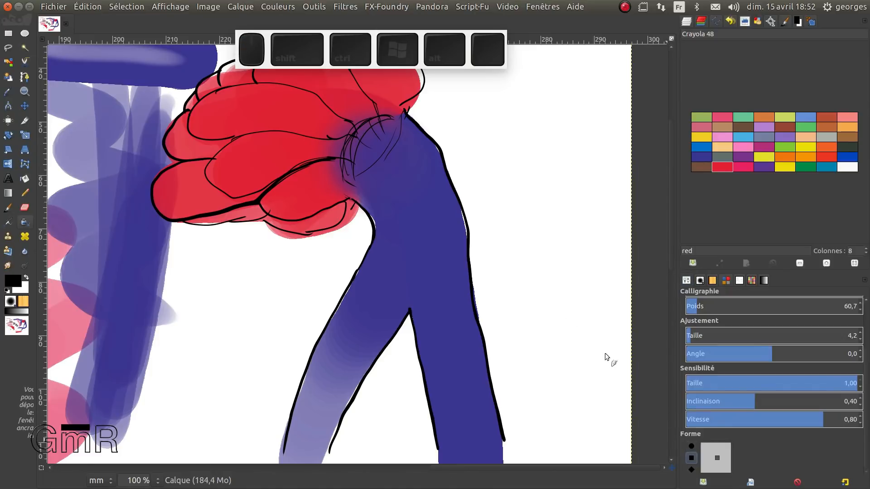
mouse_move(510, 217)
mouse_down()
mouse_move(527, 222)
mouse_move(523, 244)
mouse_move(528, 274)
mouse_up()
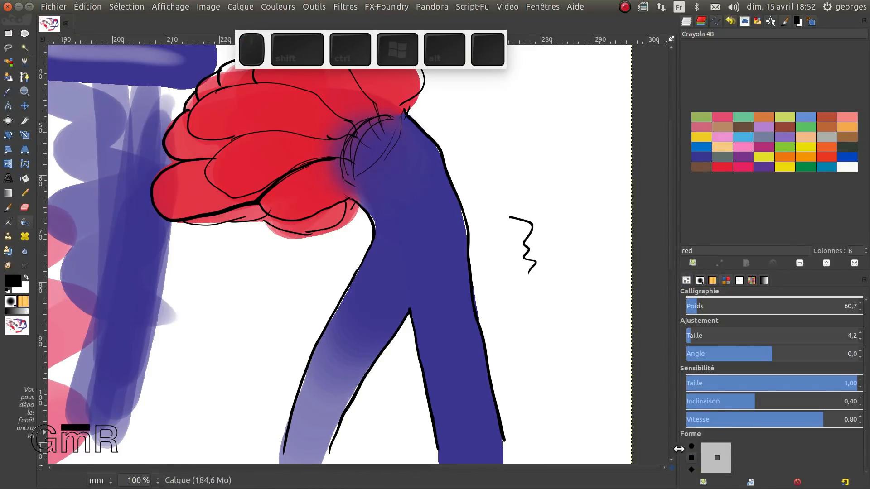
Step: Set the Calligraphie nib shape to diamond and draw a zigzag and two near-vertical lines above the square-nib test stroke
click(691, 469)
mouse_move(485, 134)
mouse_down()
mouse_move(506, 144)
mouse_move(525, 207)
mouse_up()
drag(537, 114, 557, 222)
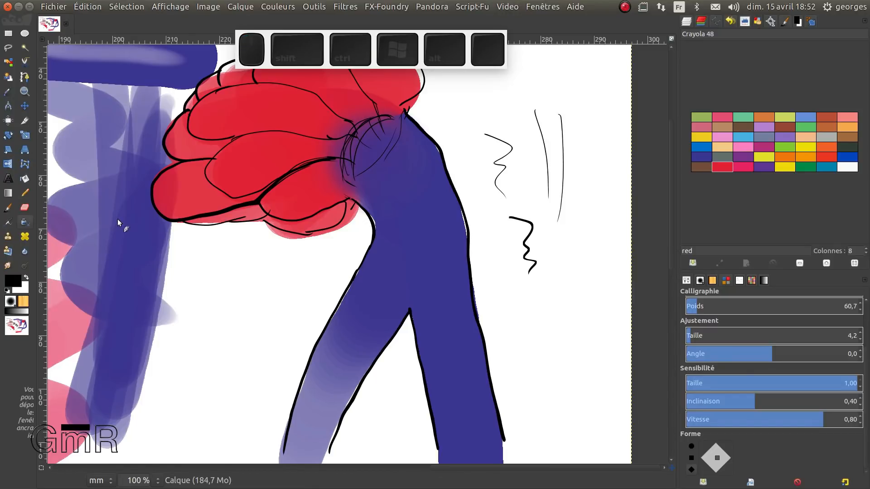
Step: Switch to the Eraser tool (Gomme) and delete the empty palette "Sans titre" from the palette list
key(shift+e)
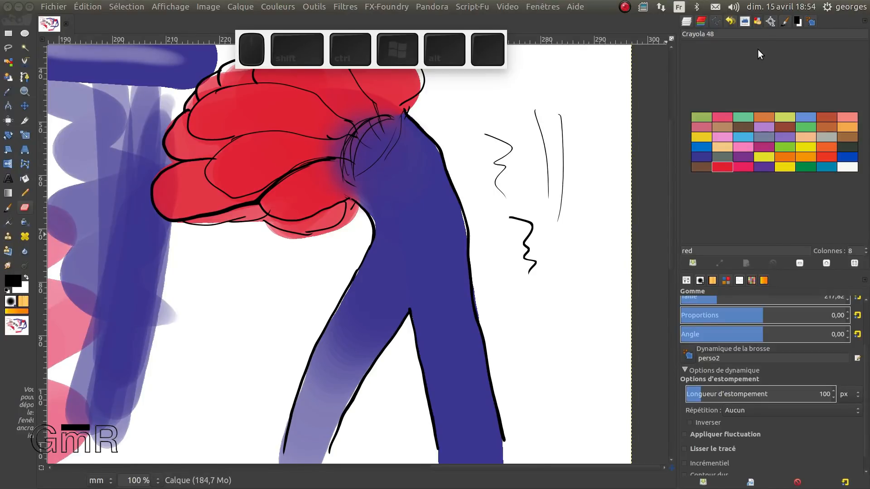
click(752, 281)
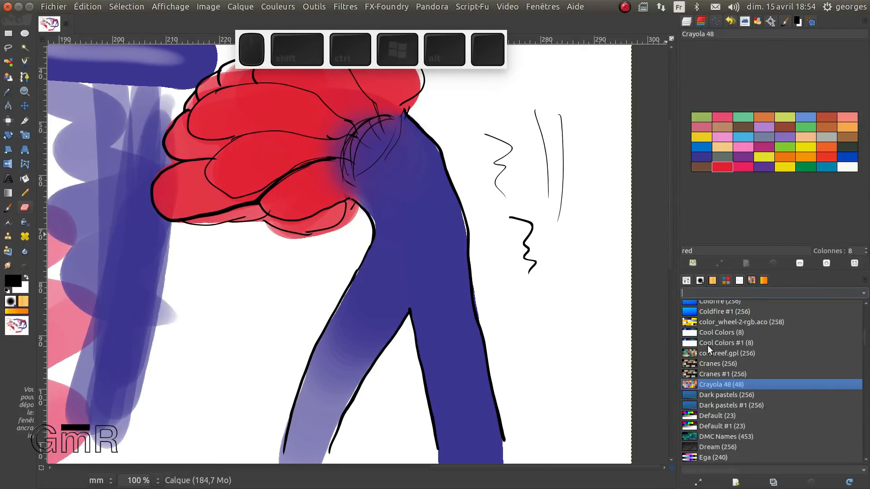
scroll(702, 356, up, 6)
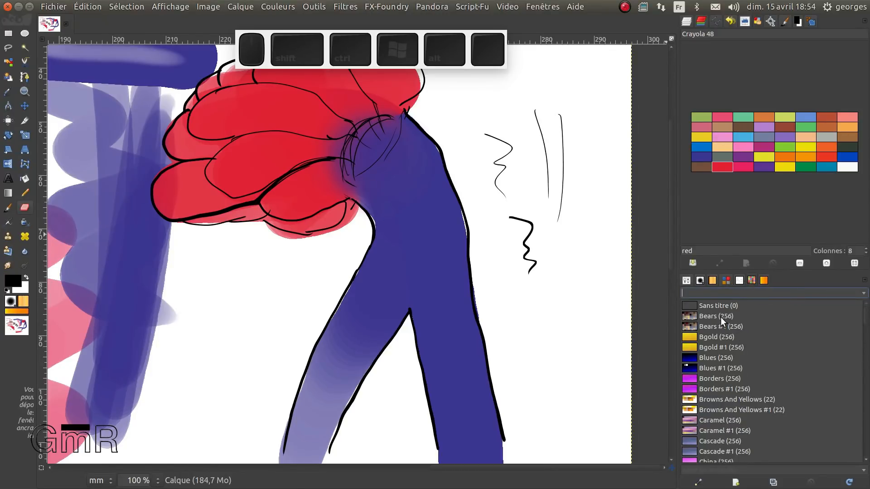
click(705, 303)
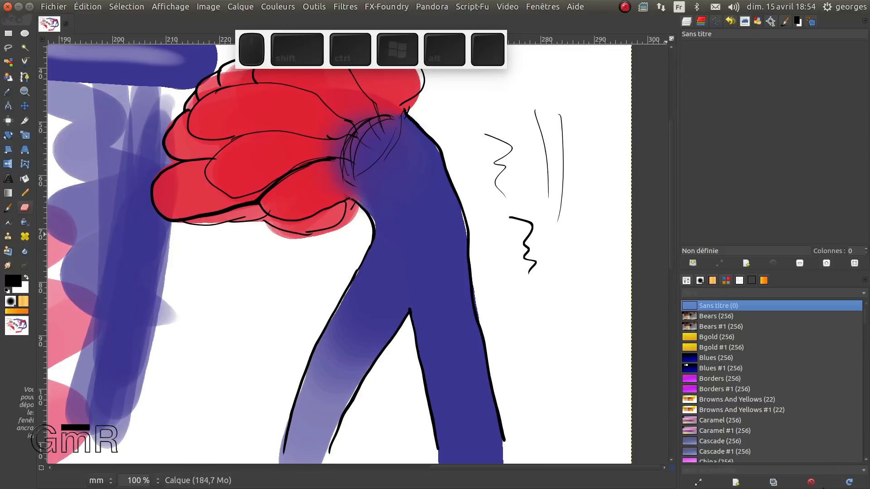
click(811, 482)
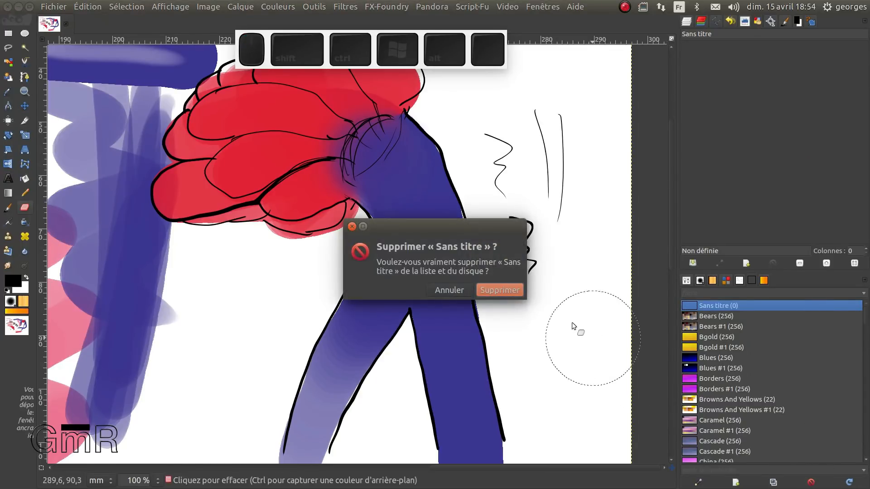
click(498, 290)
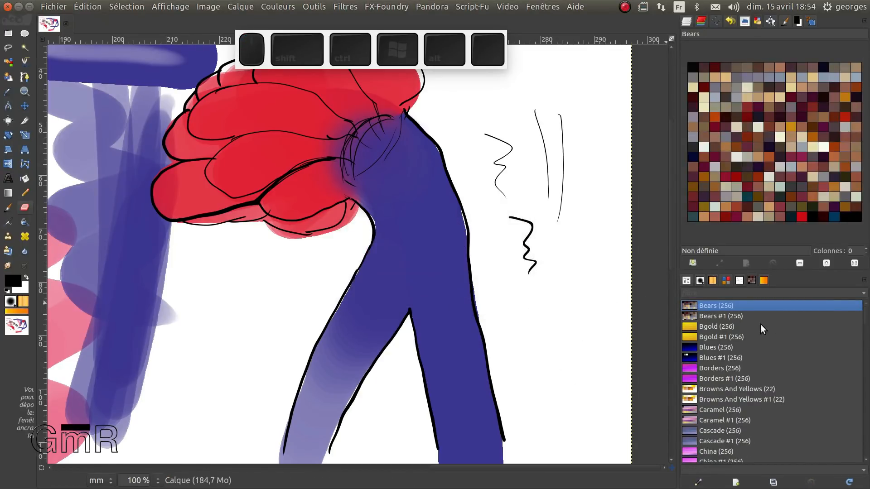
Step: Look through the palette list and view the colours of the Caramel #1 and China palettes
scroll(708, 361, down, 3)
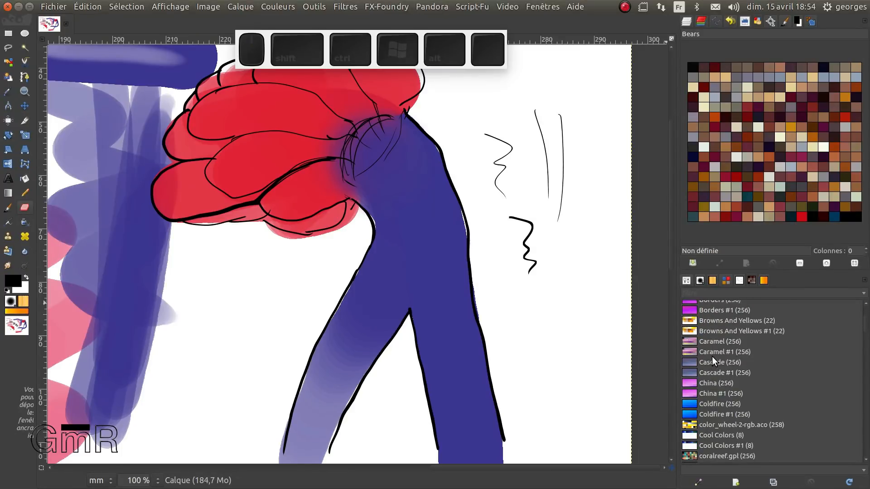
click(714, 353)
scroll(714, 353, down, 2)
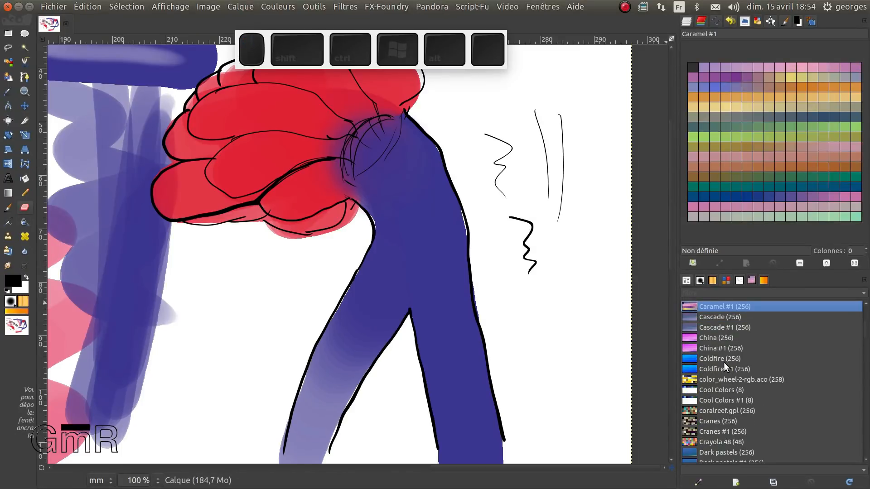
click(713, 338)
Step: View the colours of the Human_eyes, Human_Hair, Human_lips and Human_Skin palettes
scroll(714, 342, down, 8)
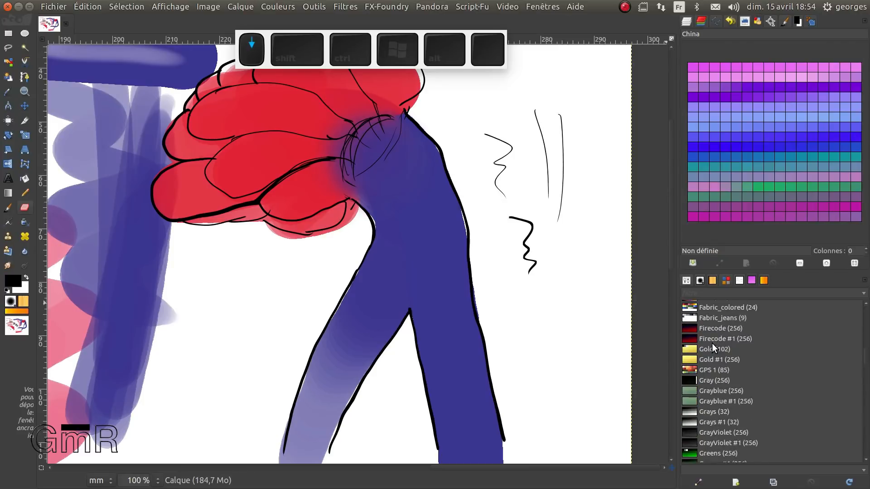
scroll(712, 348, down, 6)
scroll(711, 348, up, 3)
click(716, 380)
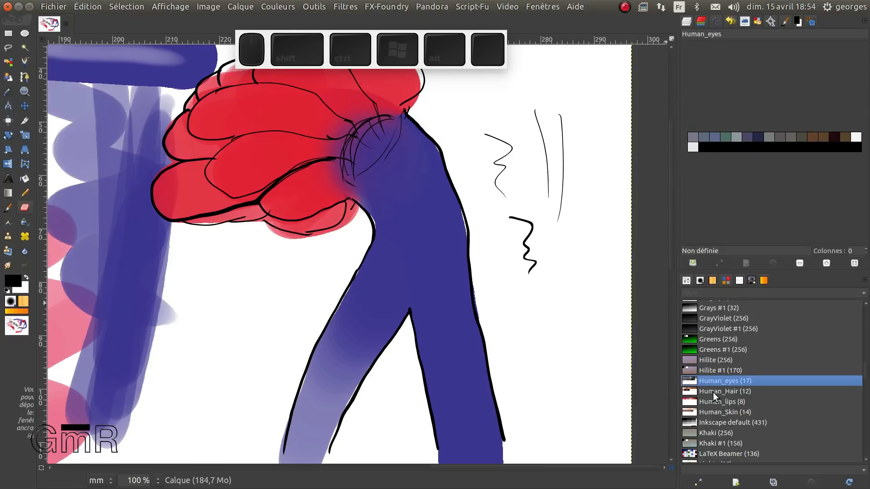
click(714, 392)
click(711, 404)
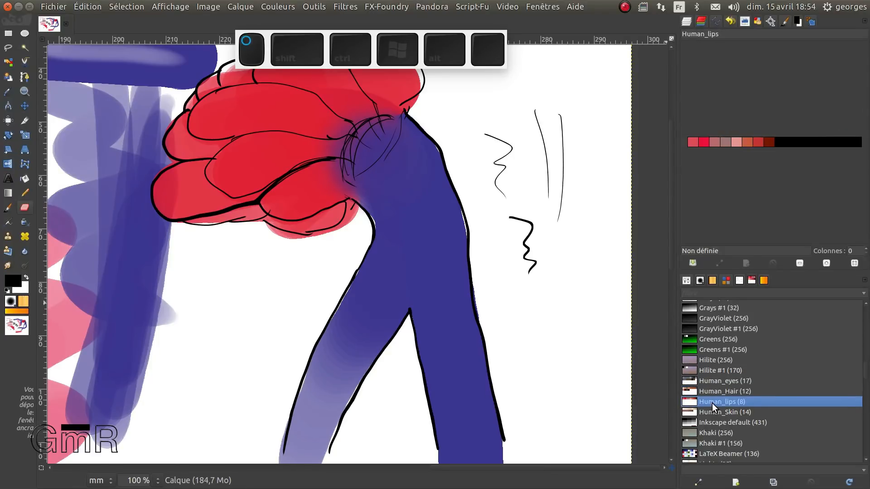
click(714, 413)
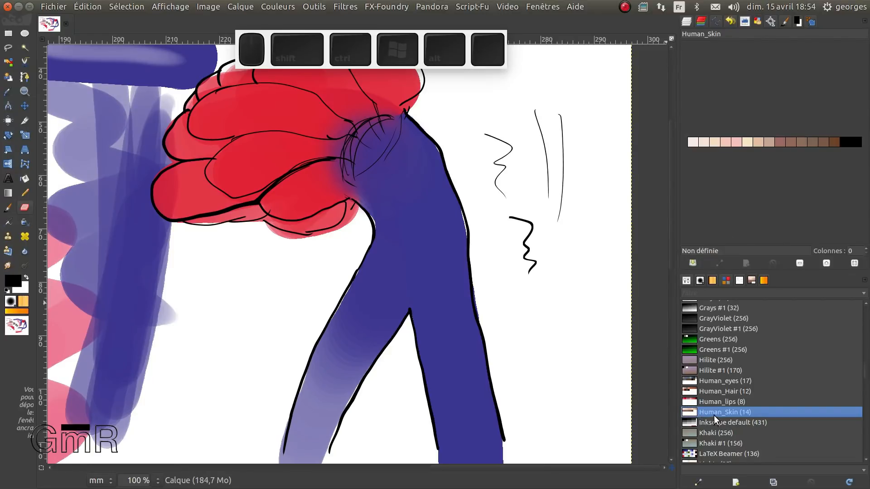
Step: Select the Inkscape default palette and examine its full range of colours
scroll(713, 415, down, 1)
click(722, 401)
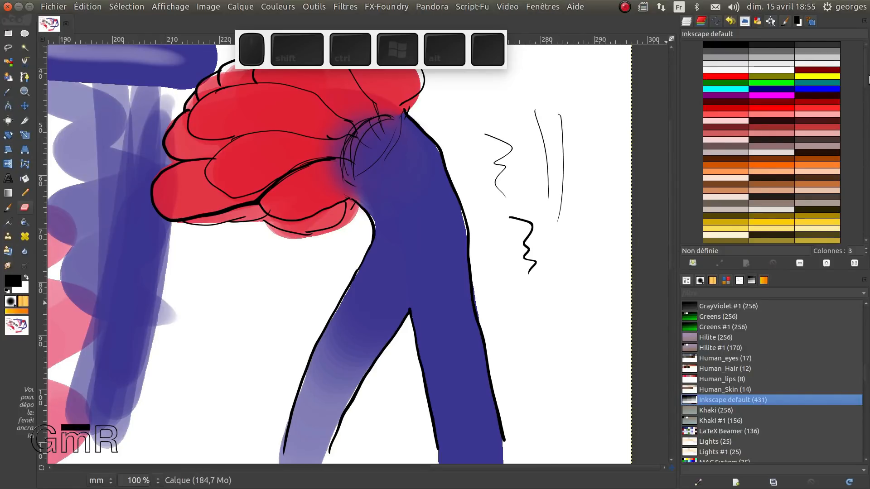
drag(864, 88, 856, 48)
scroll(743, 396, down, 3)
scroll(744, 396, down, 3)
scroll(743, 396, down, 3)
scroll(736, 389, up, 6)
Step: View the colours of the Gold, Paintjet and PP palettes
scroll(736, 388, up, 4)
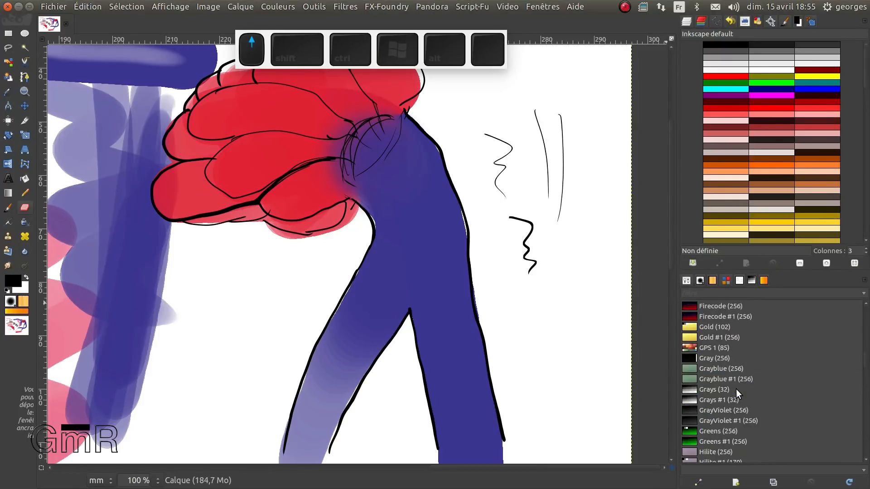
click(714, 325)
scroll(727, 370, down, 6)
scroll(727, 370, down, 3)
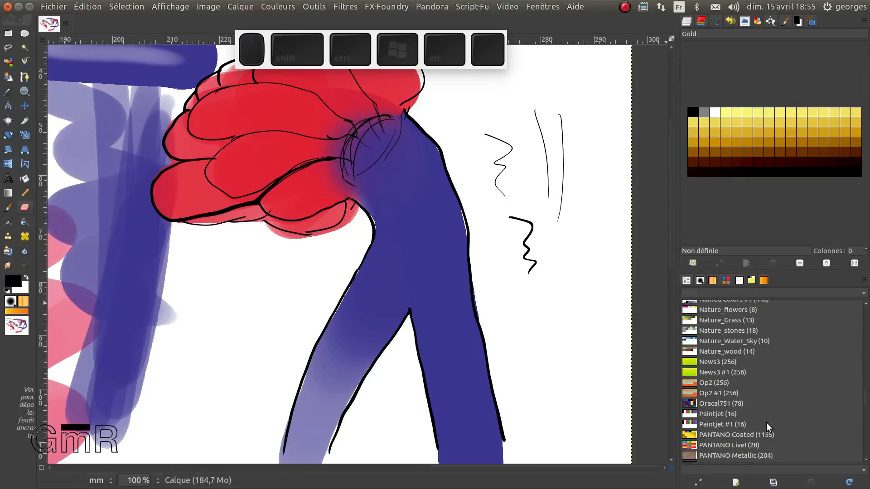
click(728, 415)
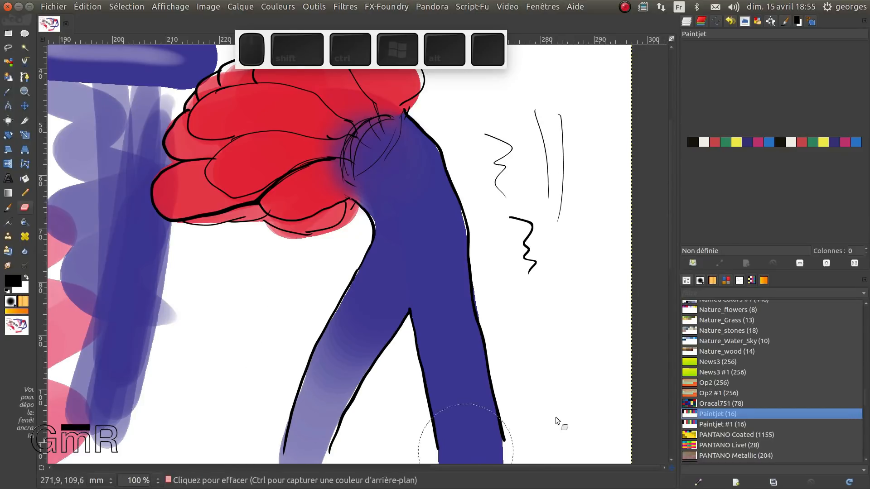
scroll(798, 379, down, 3)
scroll(798, 379, down, 3)
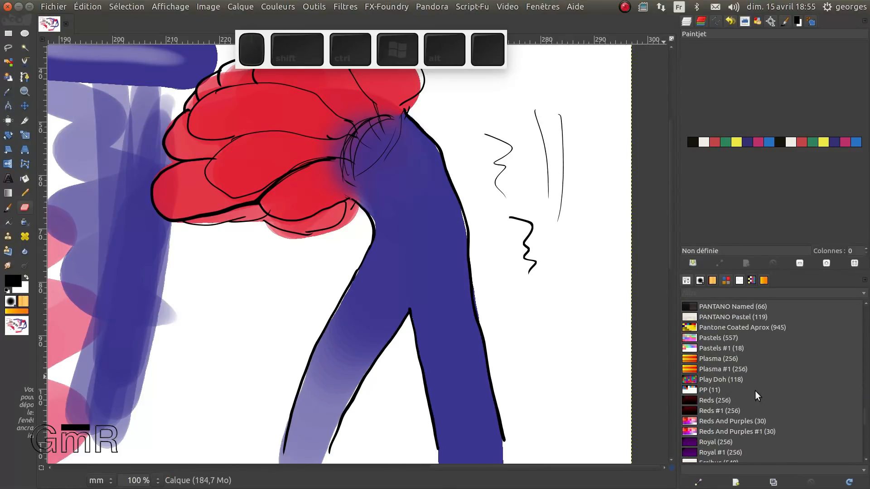
click(715, 391)
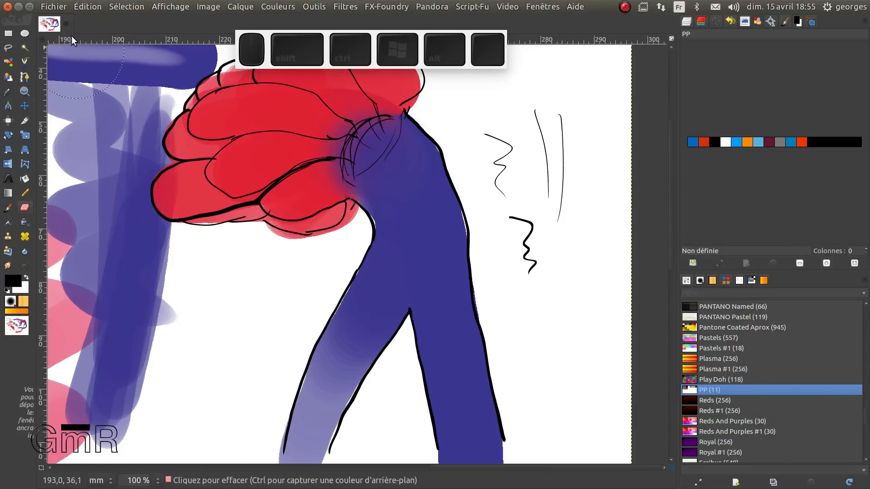
Step: Close the untitled drawing without saving its changes and open the cannon photo _1060231.JPG with its layers shown
click(66, 22)
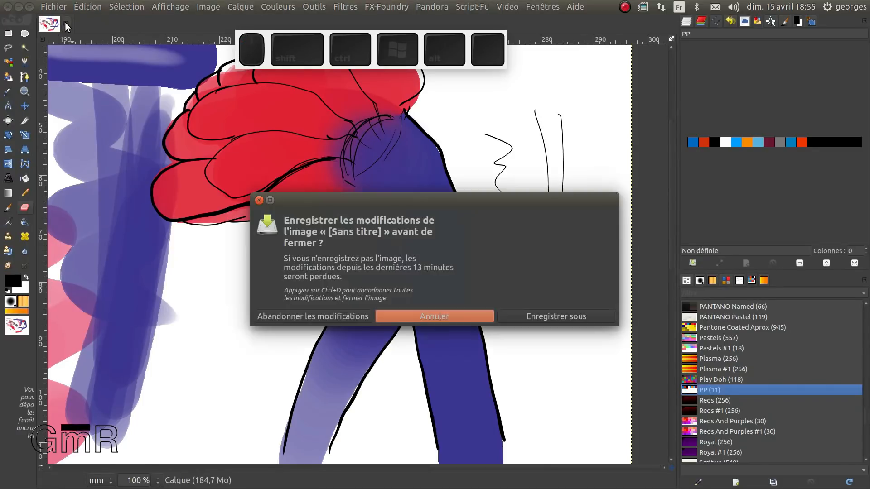
click(349, 312)
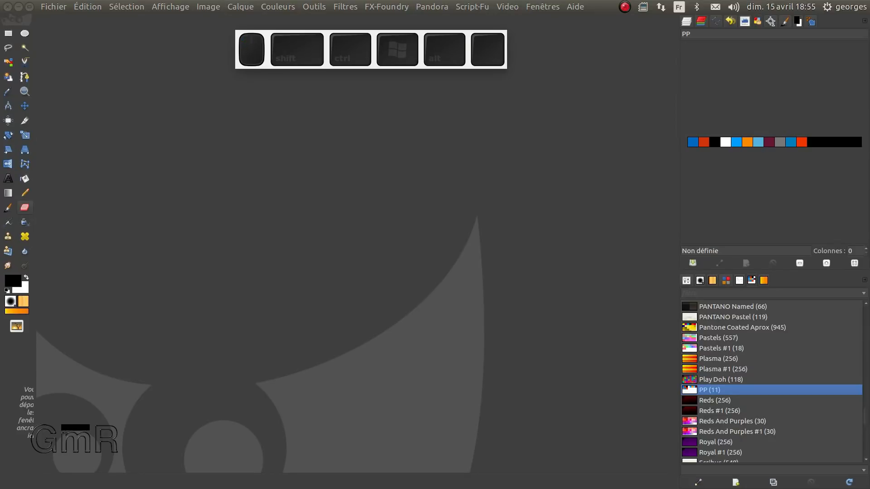
drag(104, 297, 396, 262)
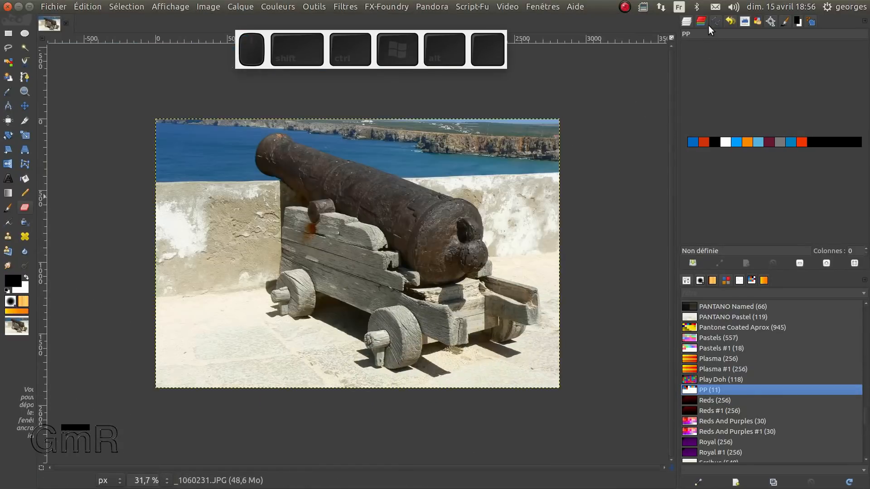
click(686, 21)
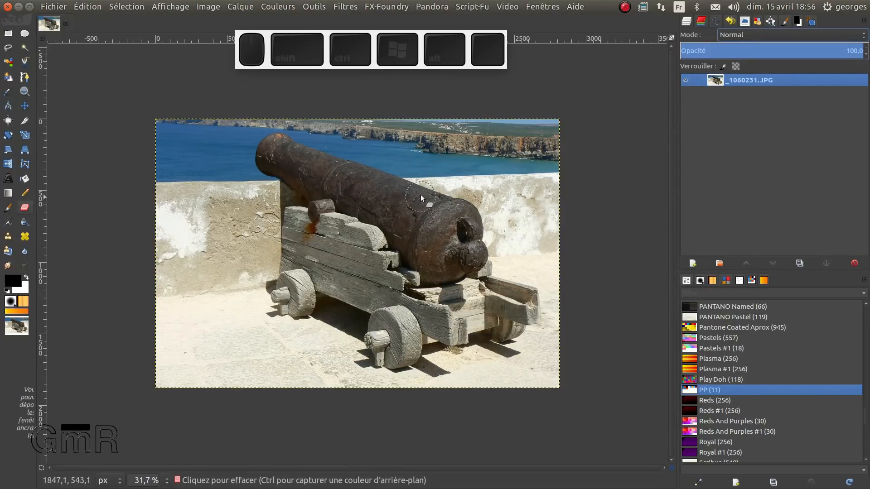
click(672, 36)
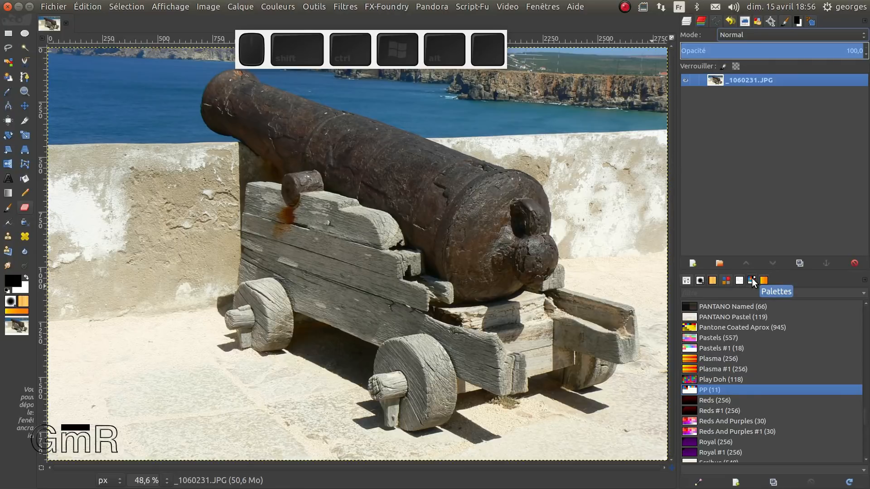
Step: Create a new empty palette and name it Couleur_dessin_canon
click(738, 483)
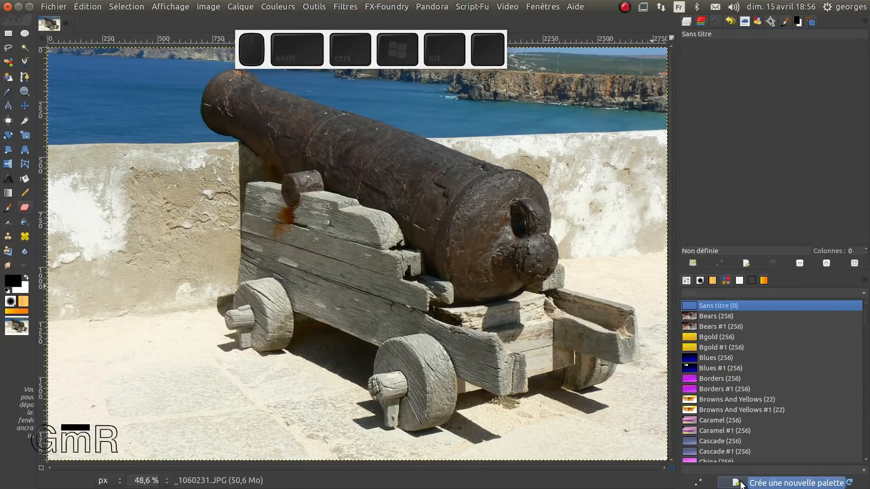
key(shift+m)
key(a)
key(p)
key(a)
key(l)
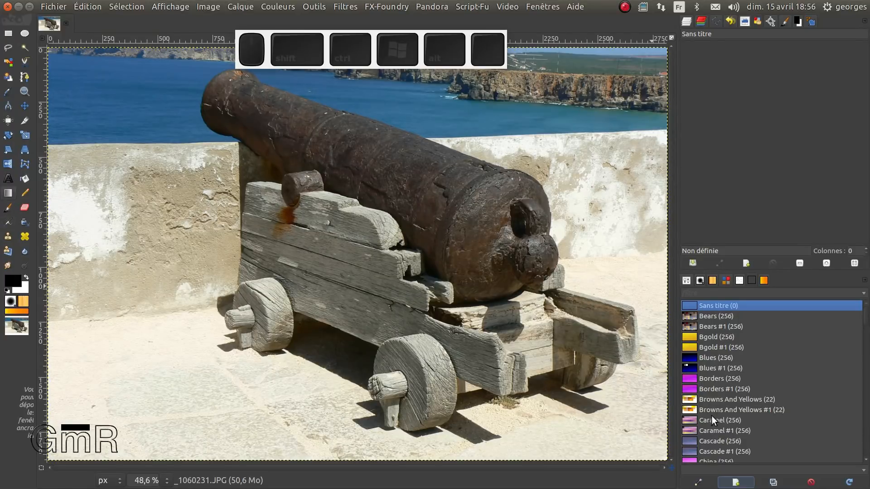
double_click(718, 306)
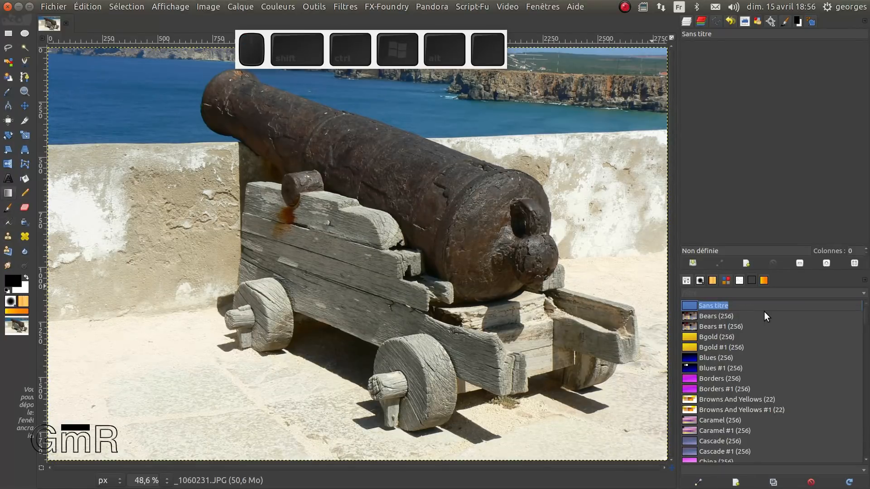
text(Couleur_dessin)
key(BackSpace)
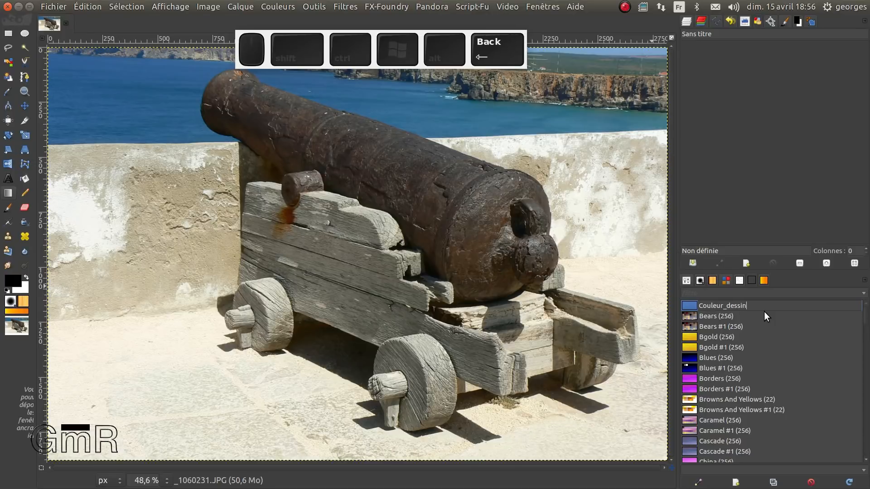
text(_canon)
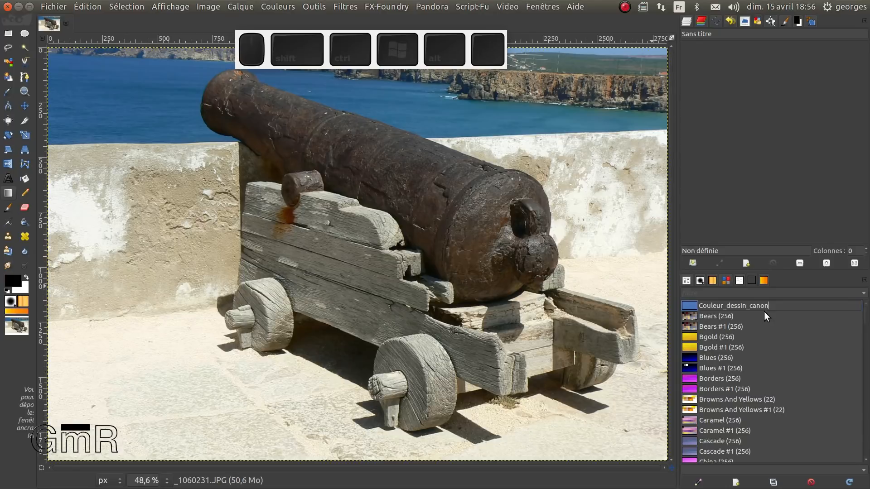
key(Return)
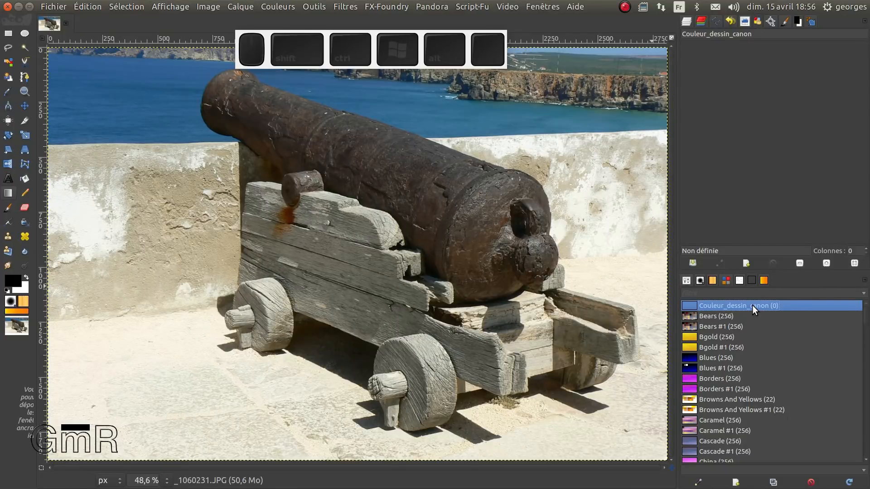
Step: Open the Couleur_dessin_canon palette for editing in the palette editor
click(700, 484)
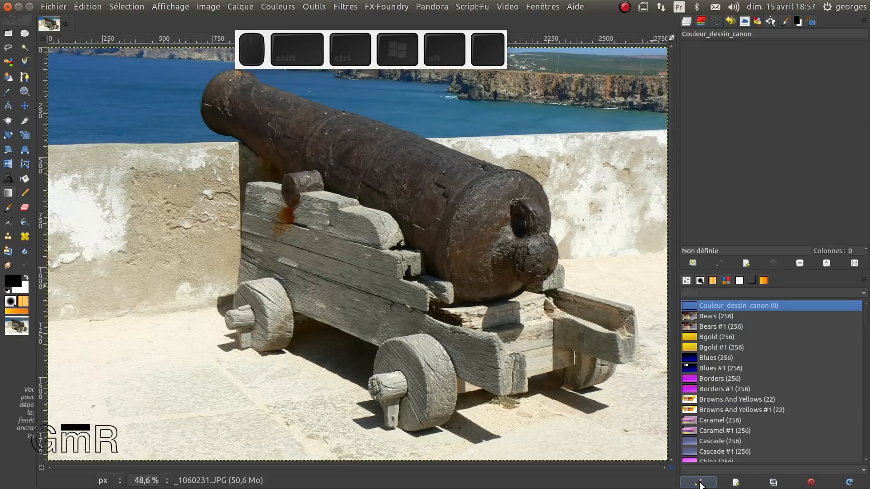
click(722, 303)
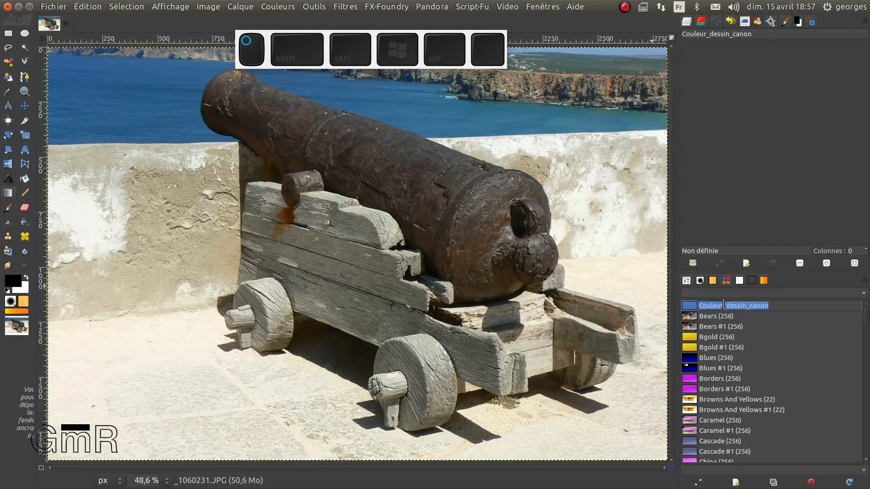
click(685, 302)
click(759, 18)
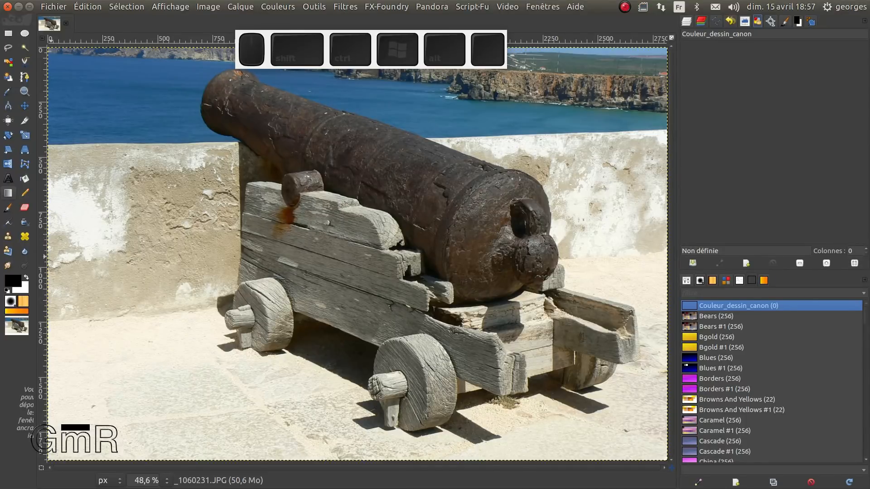
key(o)
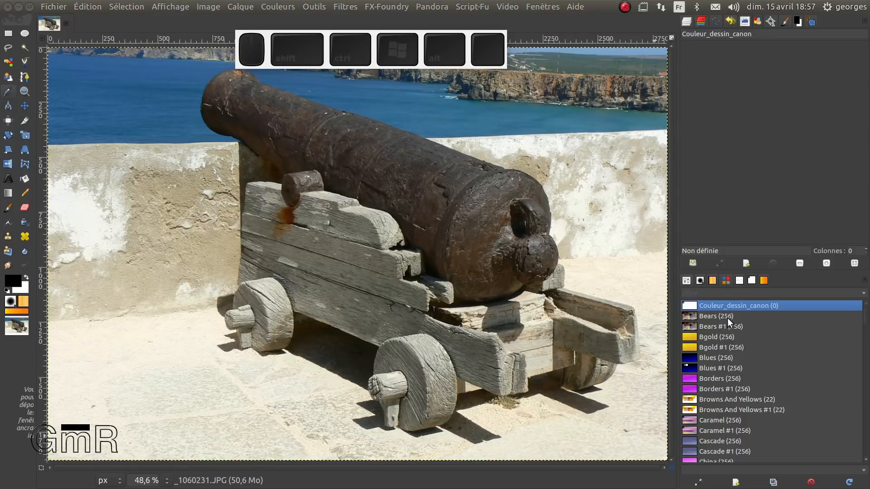
click(695, 305)
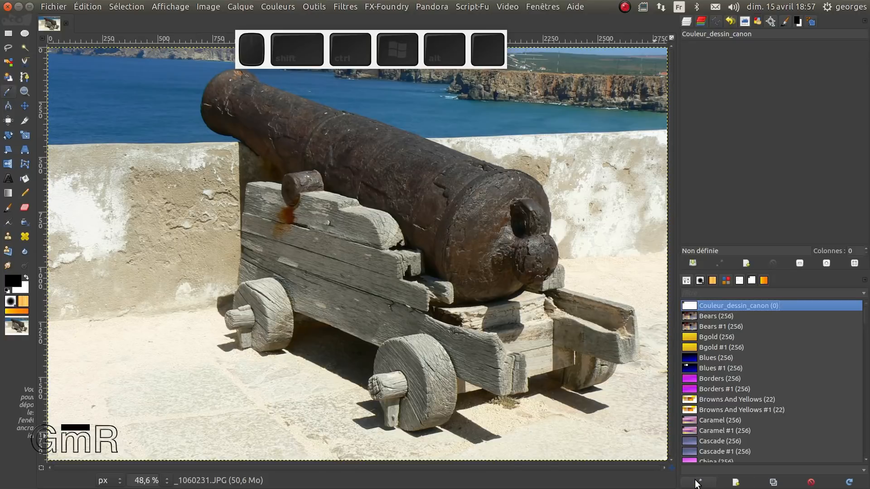
key(Return)
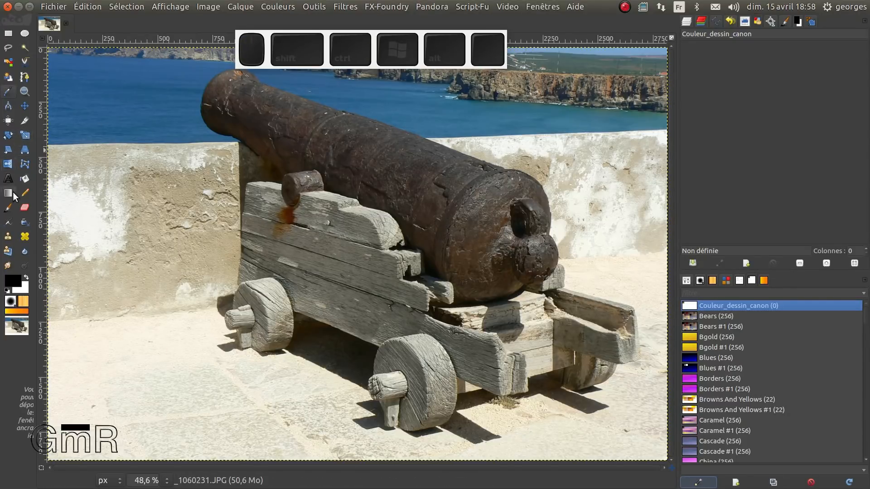
Step: With the Color Picker, add two colours from the wooden carriage, one from the pale ground and one from the wall to Couleur_dessin_canon
click(8, 91)
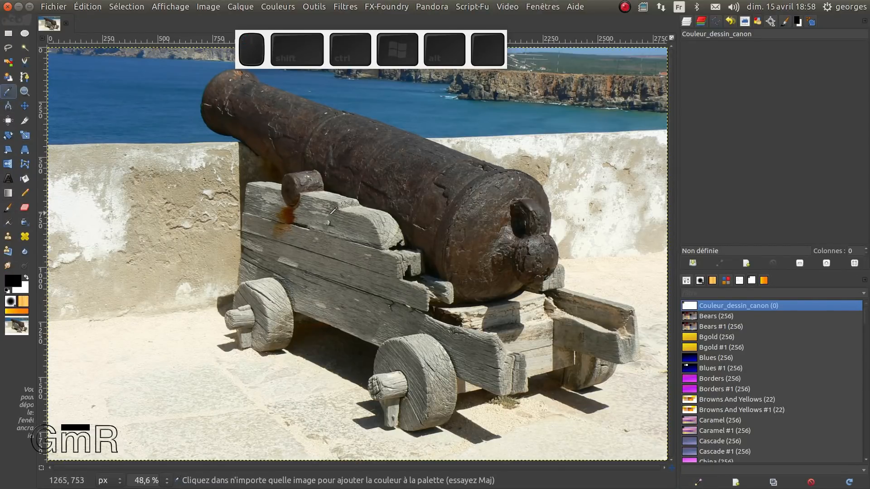
click(342, 218)
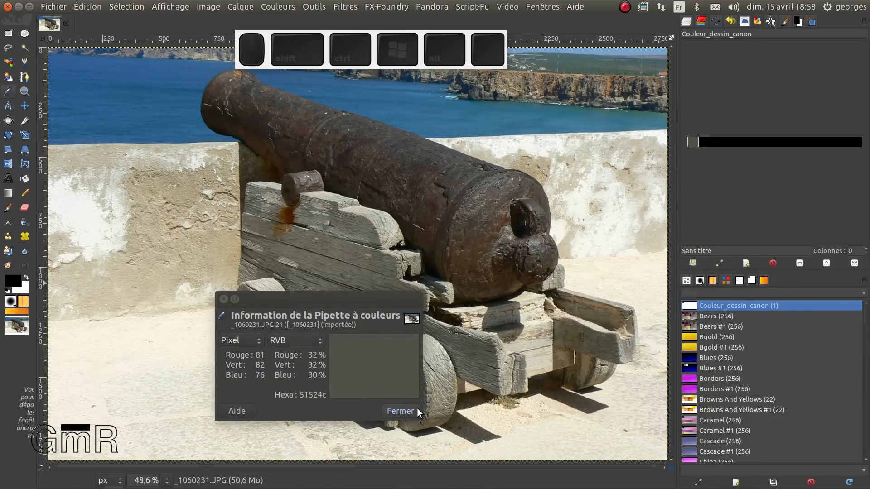
click(410, 411)
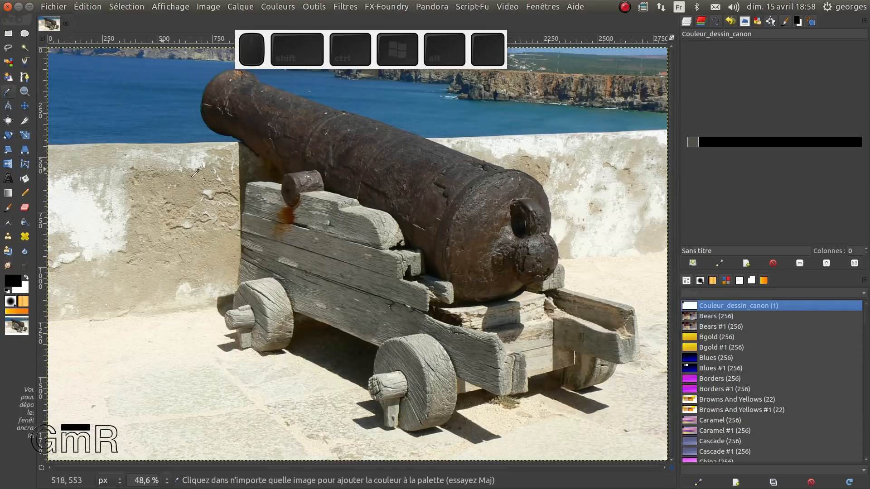
click(252, 202)
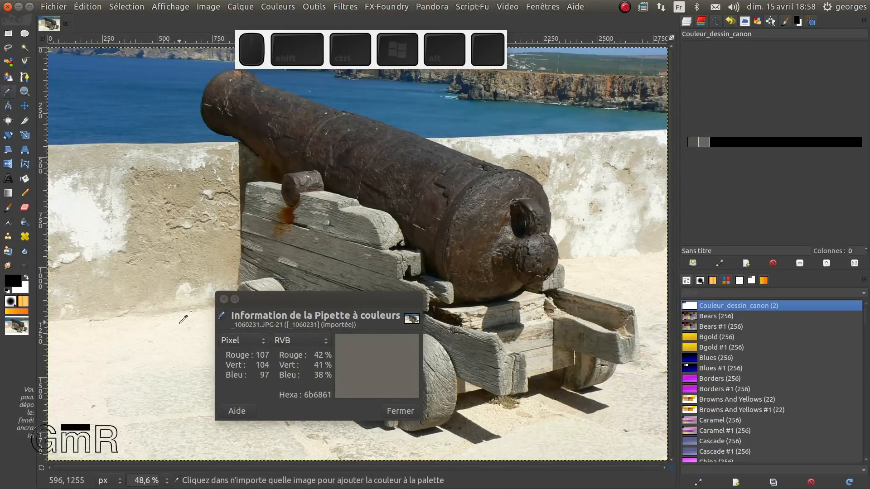
click(189, 385)
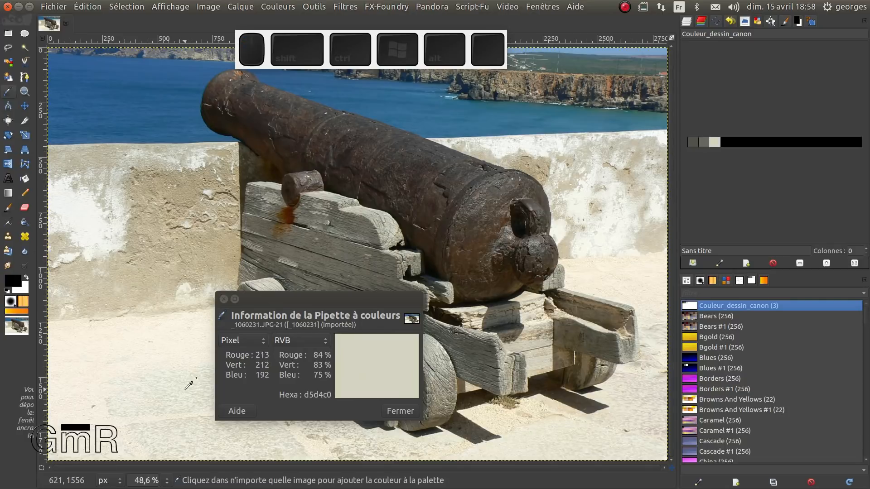
click(168, 281)
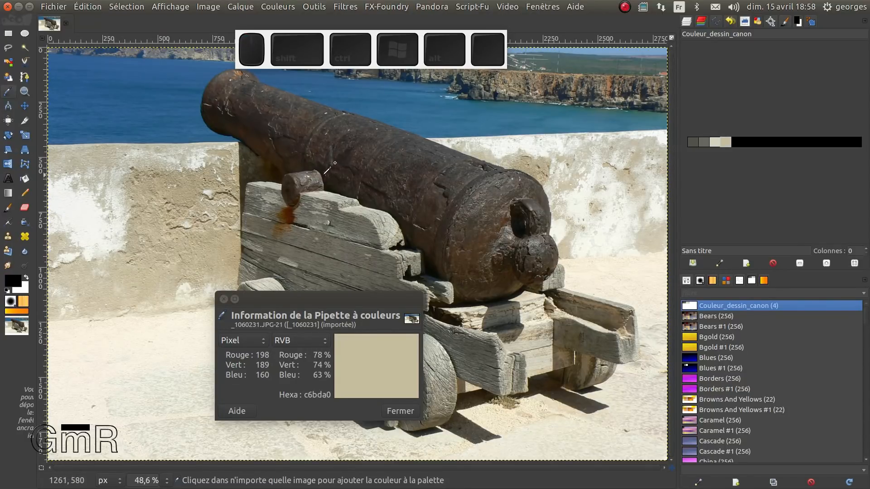
Step: Add four brown and near-black tones from the cannon's trunnion, muzzle end and breech to Couleur_dessin_canon with the Color Picker
click(315, 174)
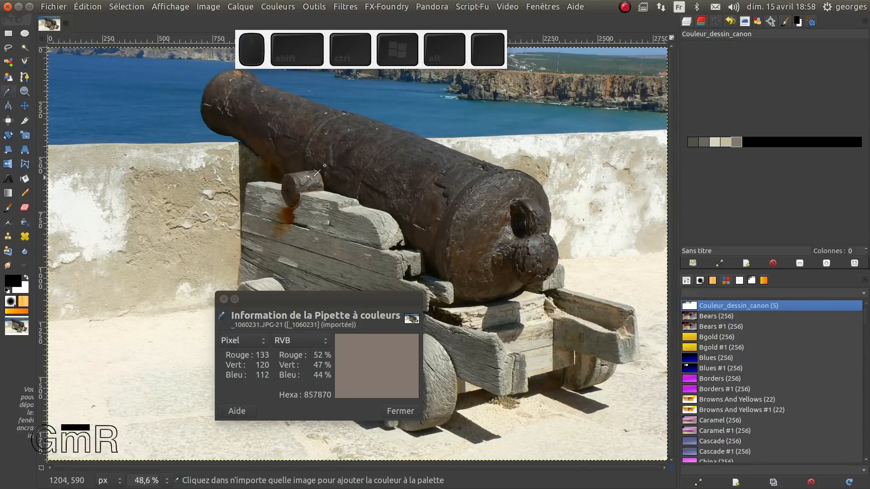
click(262, 121)
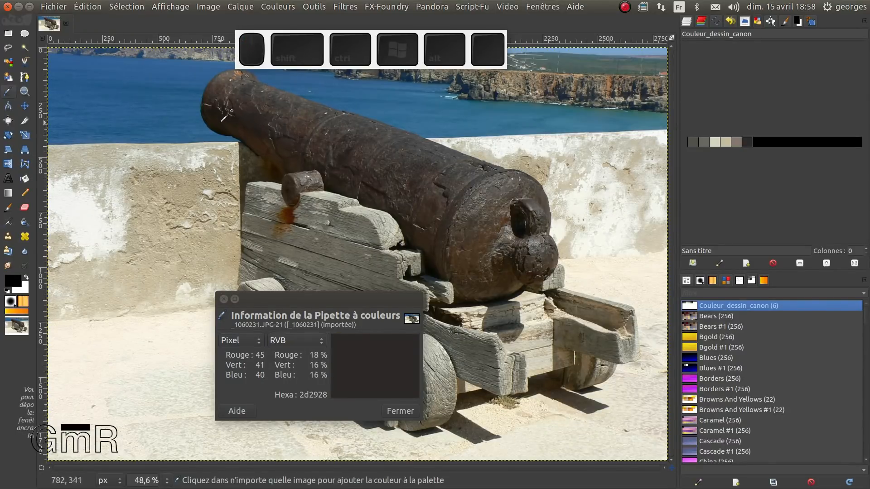
click(219, 130)
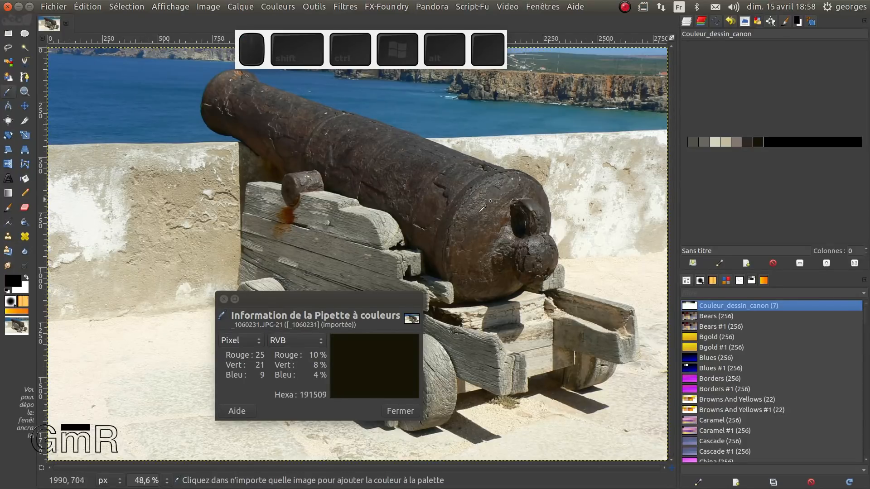
click(486, 232)
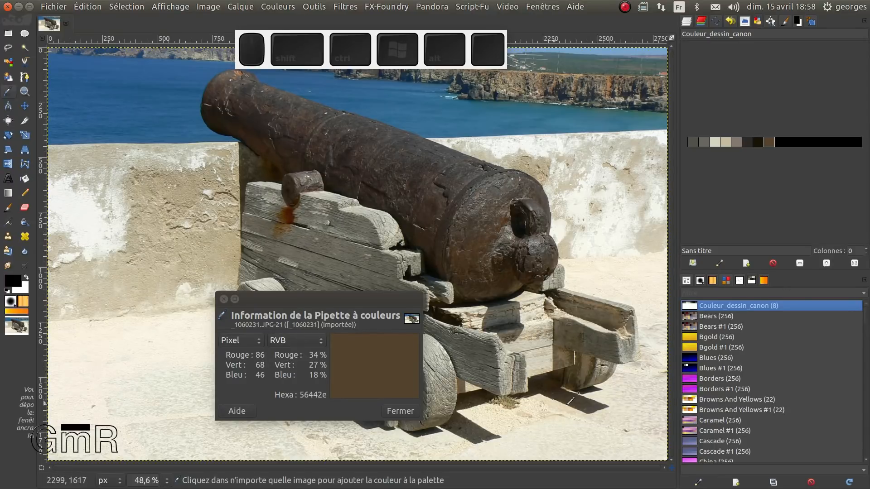
Step: Add one colour from the ground shadow, one from the white wall and two blues from the sea to the palette
click(582, 403)
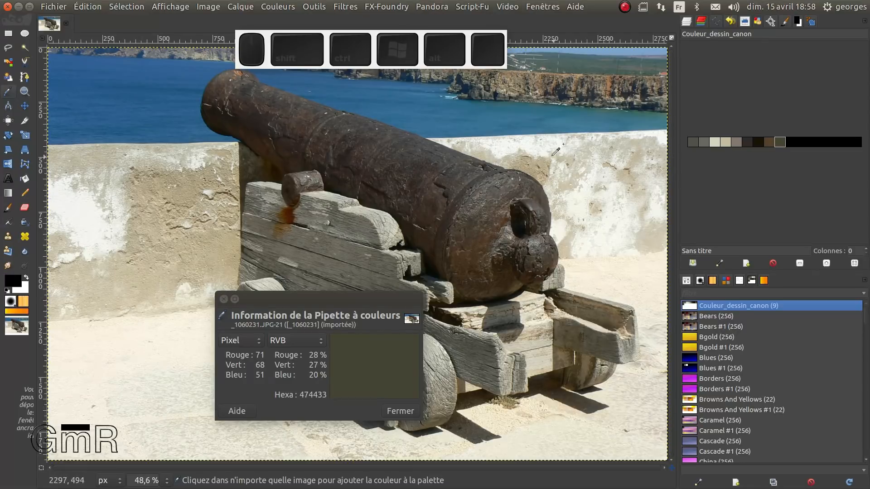
click(509, 147)
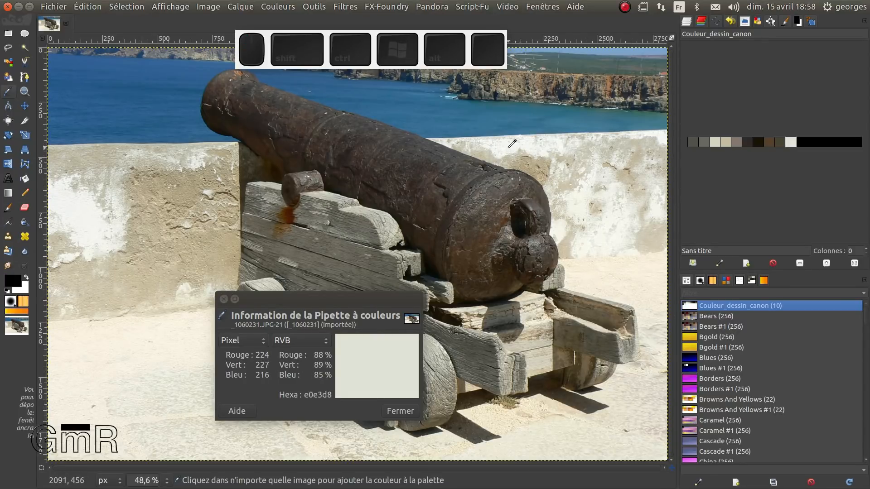
click(512, 124)
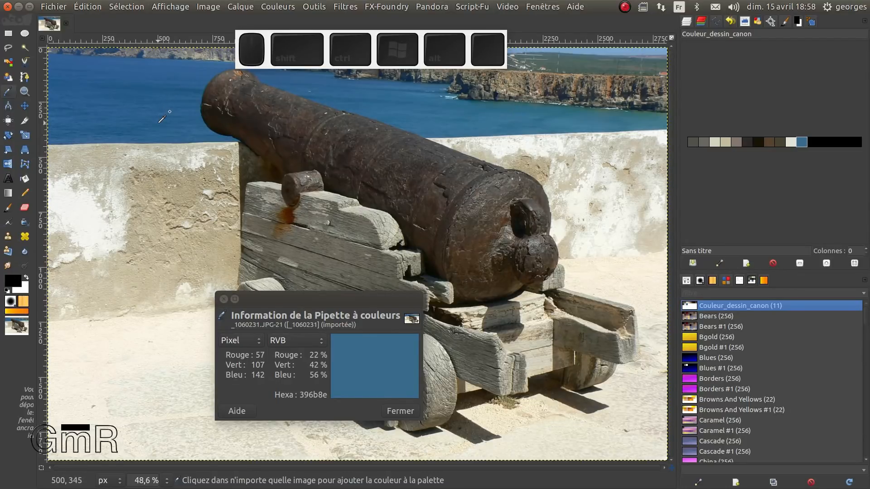
click(614, 107)
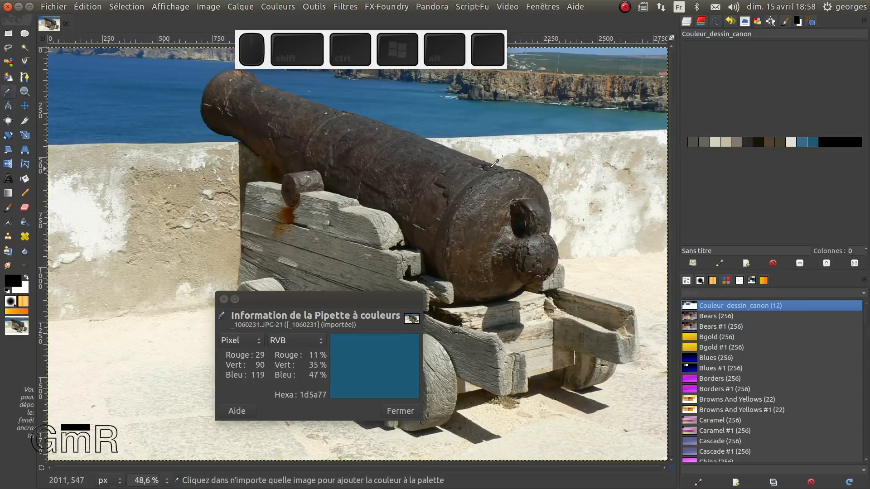
Step: Add a cream colour from the paved ground near the wheels, close the picker information and select Couleur_dessin_canon
drag(490, 210, 488, 158)
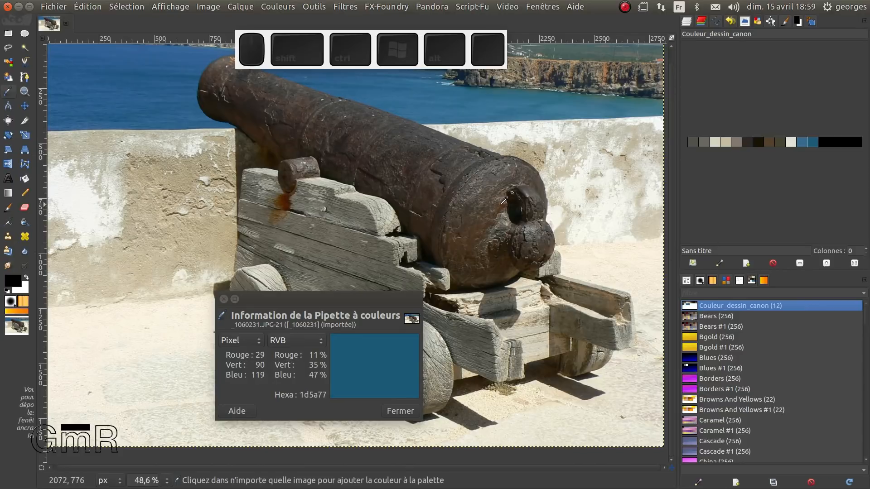
drag(500, 205, 506, 99)
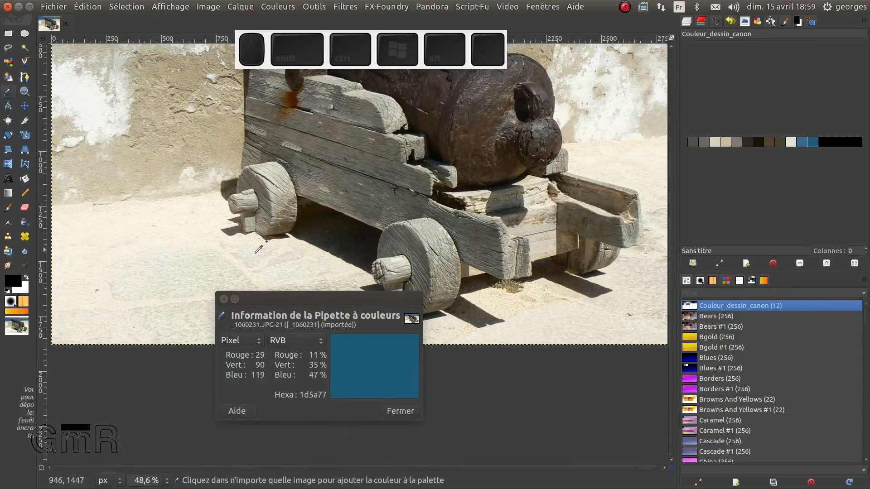
click(243, 266)
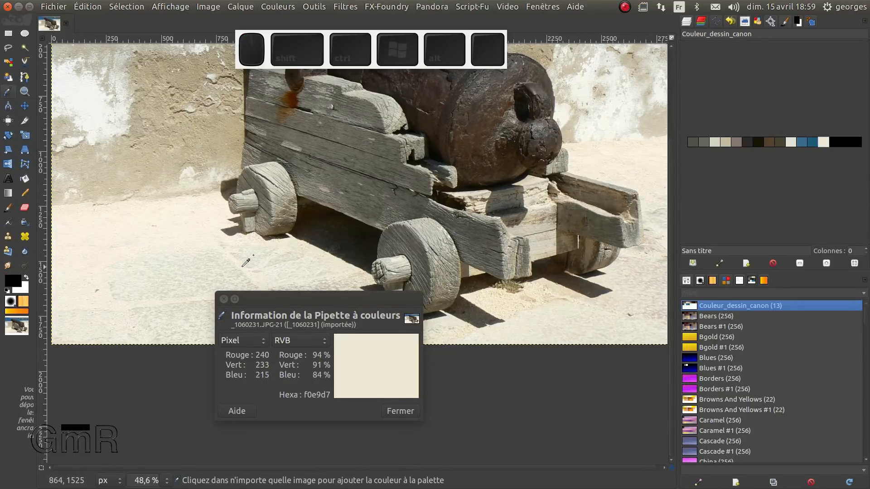
click(401, 411)
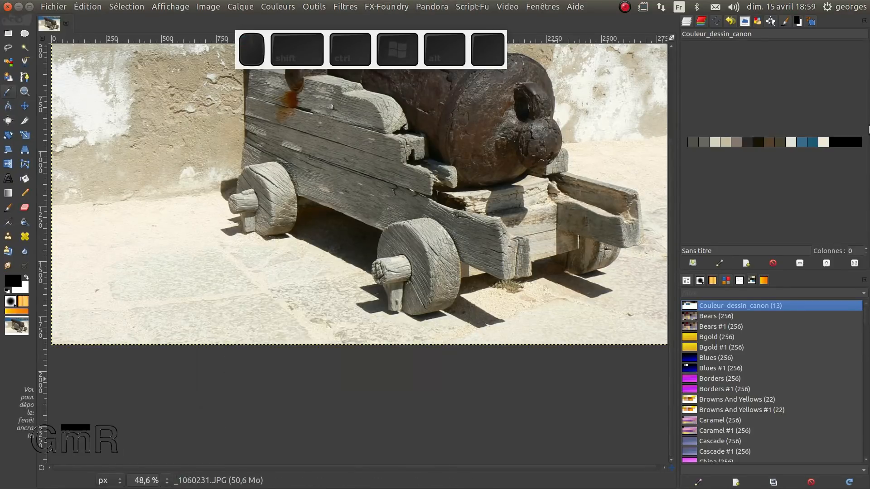
click(727, 313)
click(729, 308)
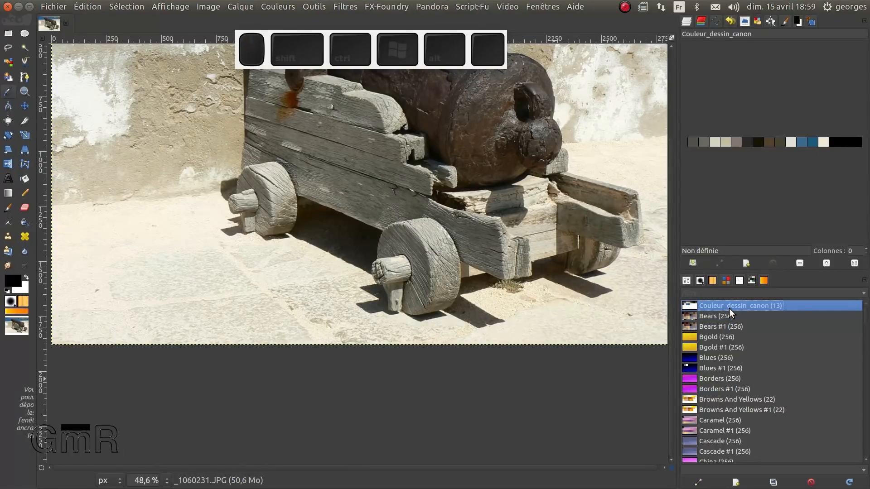
Step: Try importing a new palette from the cannon image, with the number of colours set to 12
right_click(729, 308)
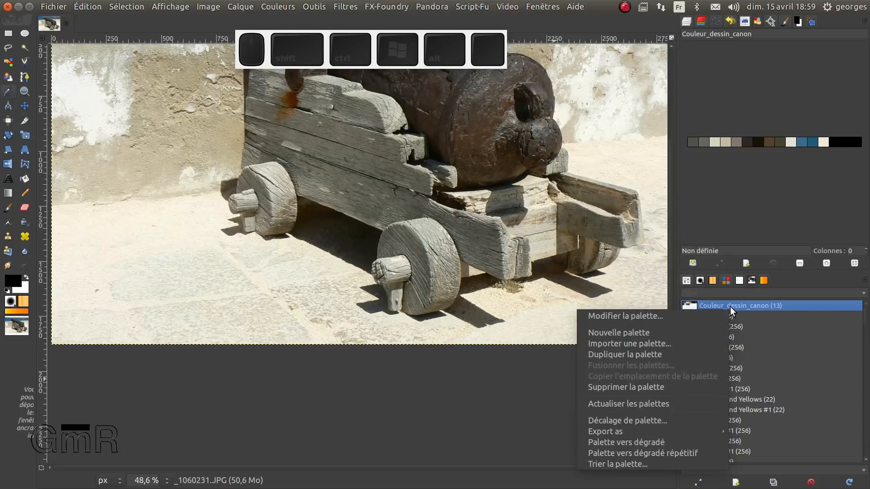
click(641, 341)
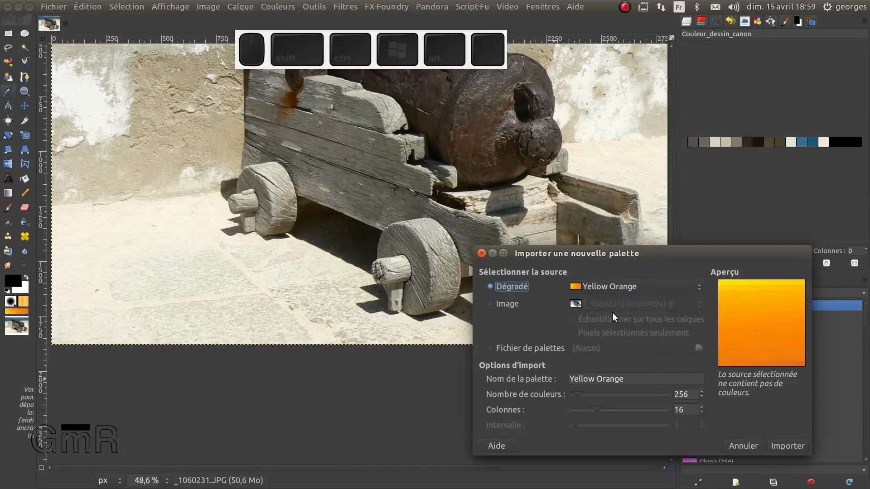
click(511, 303)
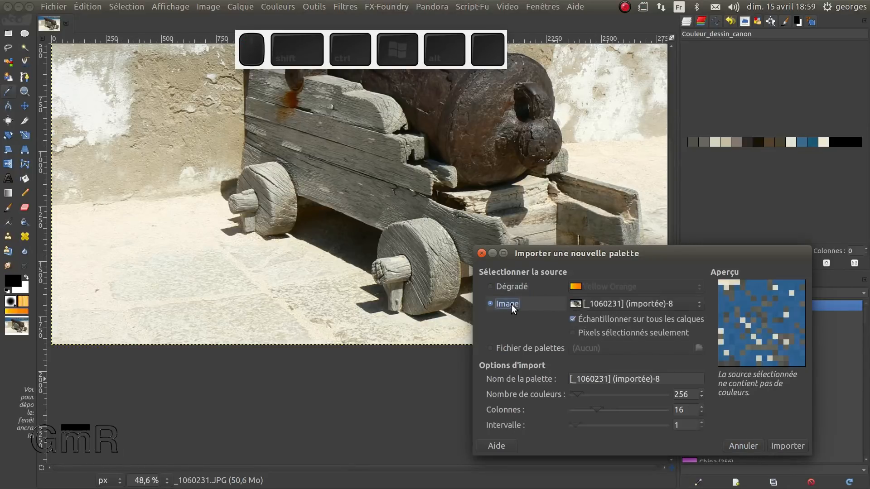
drag(671, 254, 360, 175)
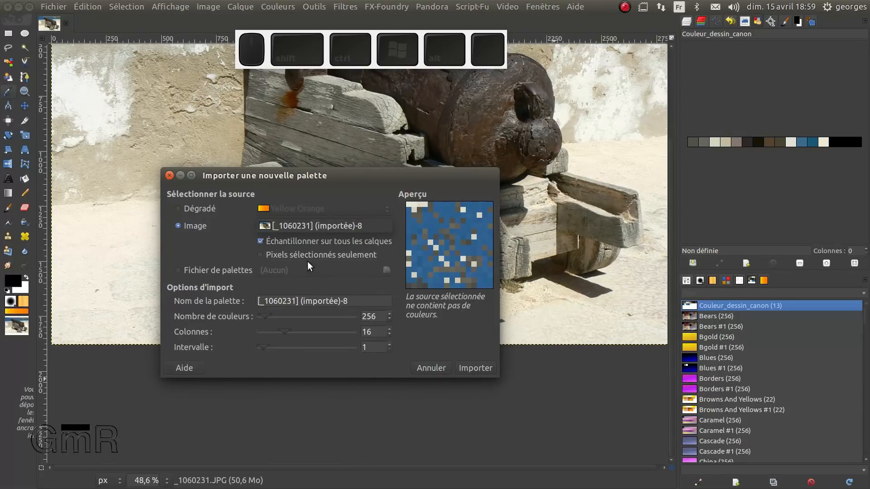
click(382, 315)
drag(382, 317, 350, 319)
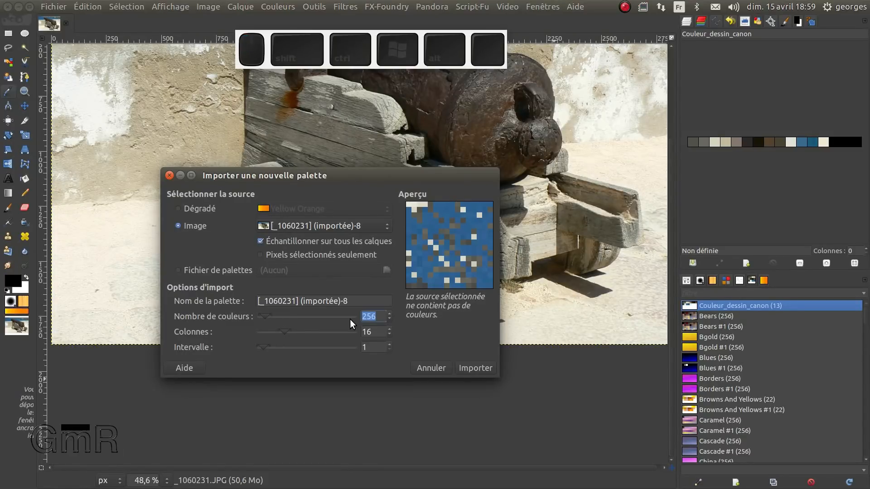
text(12)
click(377, 332)
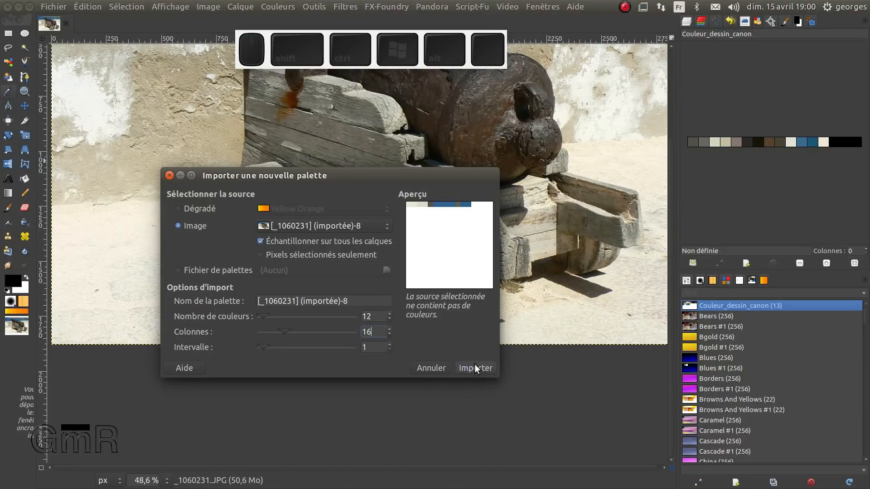
Step: Try the Yellow Orange gradient as the import source, return to the image source and set the number of colours to 24
click(215, 210)
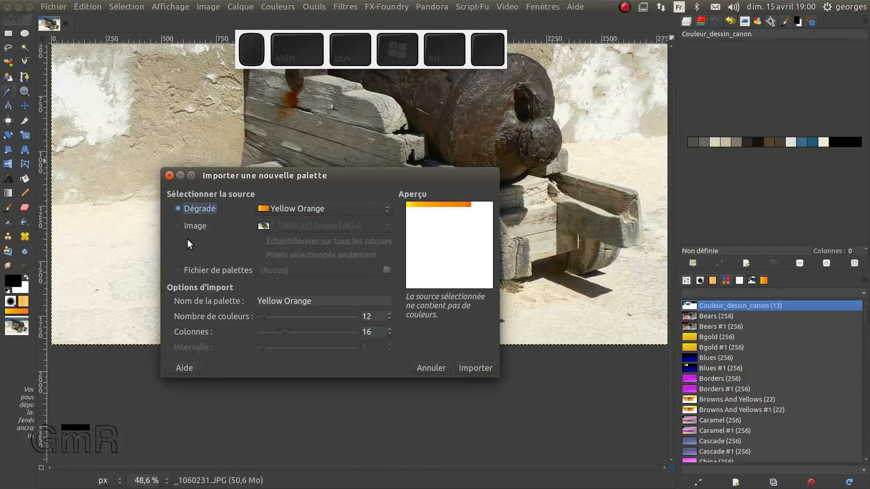
click(194, 227)
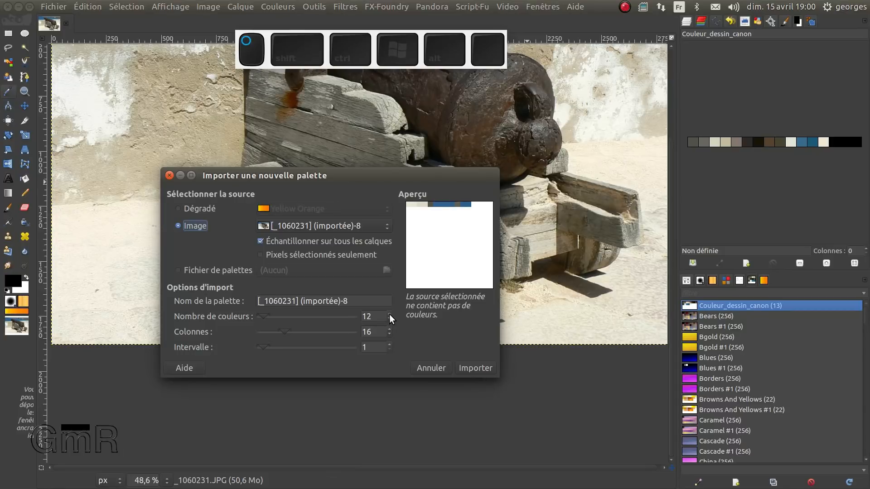
scroll(374, 316, up, 7)
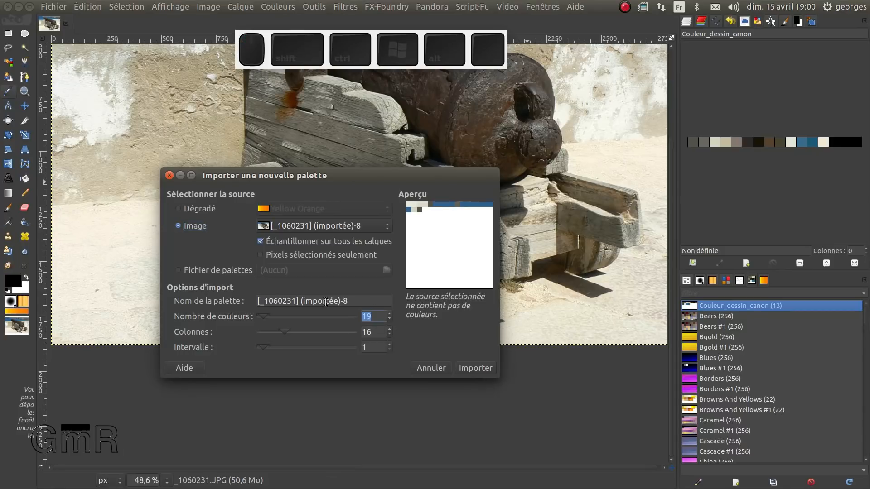
text(24)
click(381, 333)
Step: Switch the import source to a palette file, browse for one and leave the file chooser without choosing any
click(196, 270)
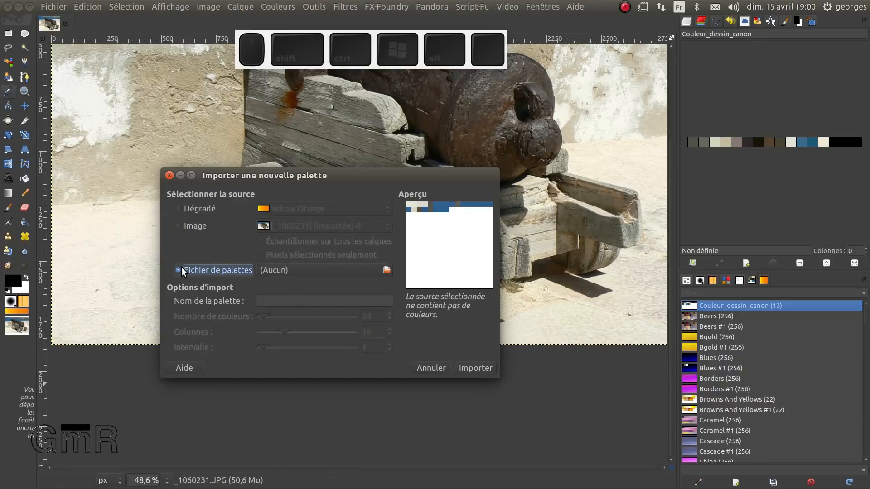
click(384, 270)
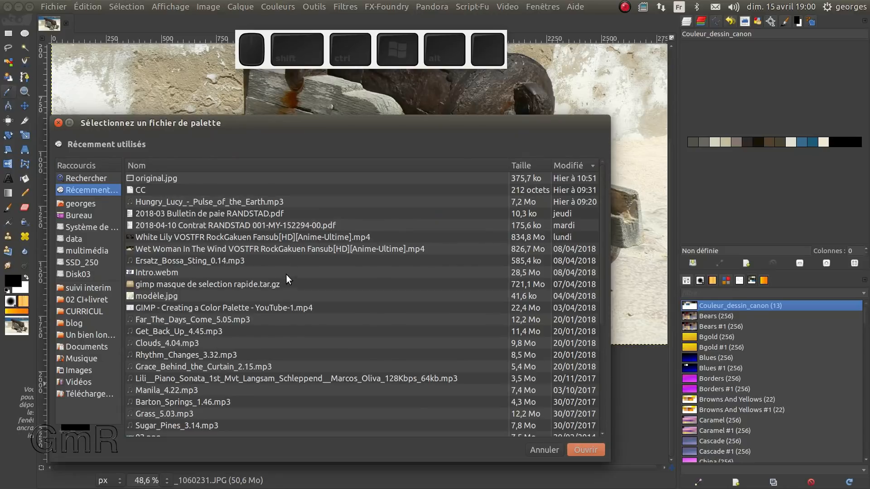
click(534, 447)
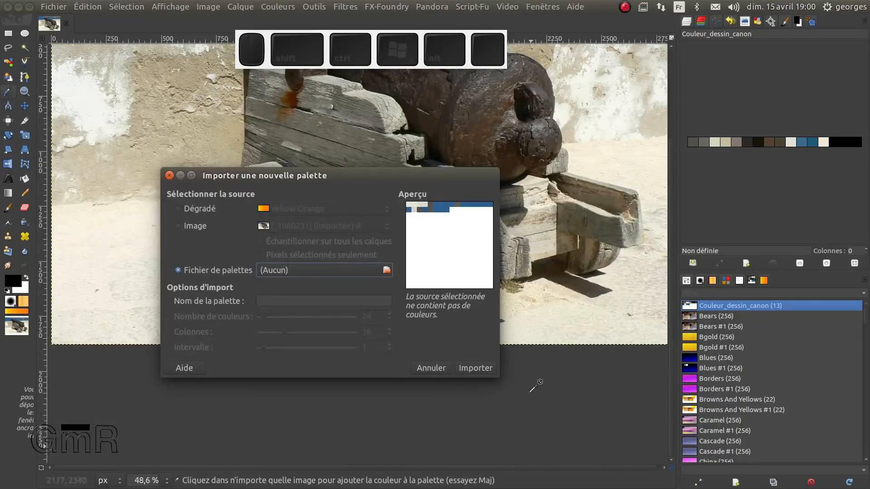
Step: Try the image source without sampling all layers and with 30 colours, and cancel the palette import
click(197, 227)
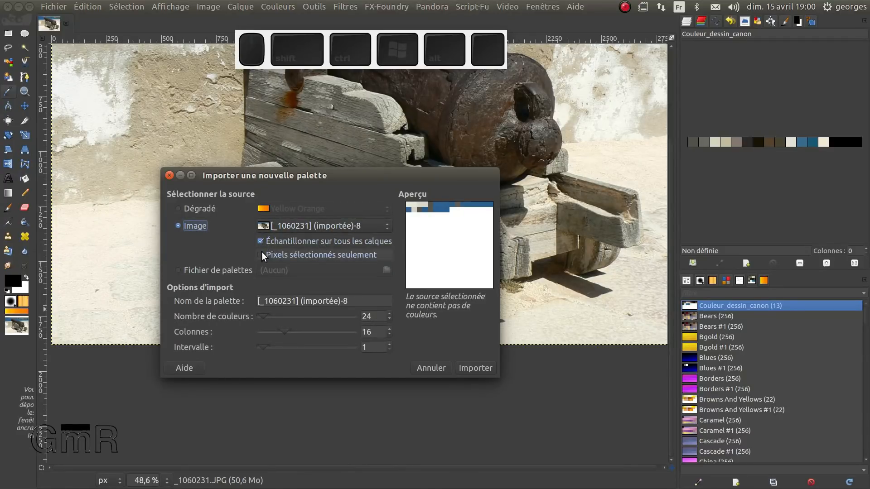
click(262, 239)
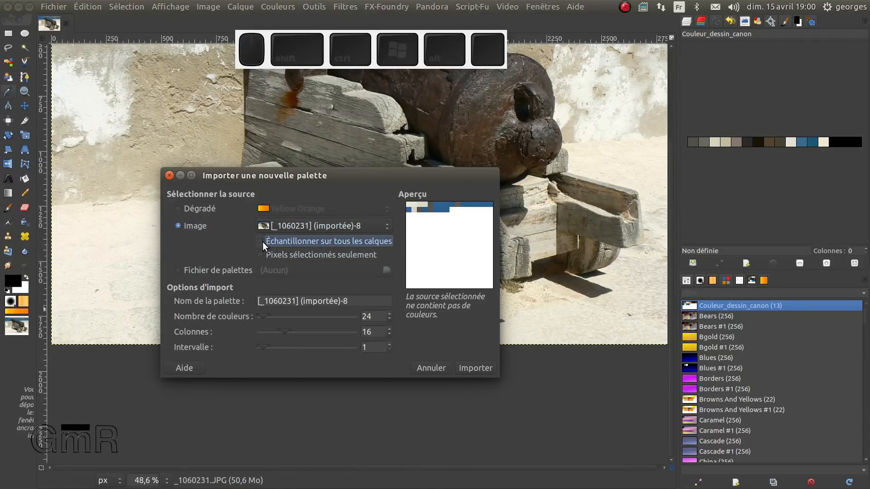
double_click(389, 314)
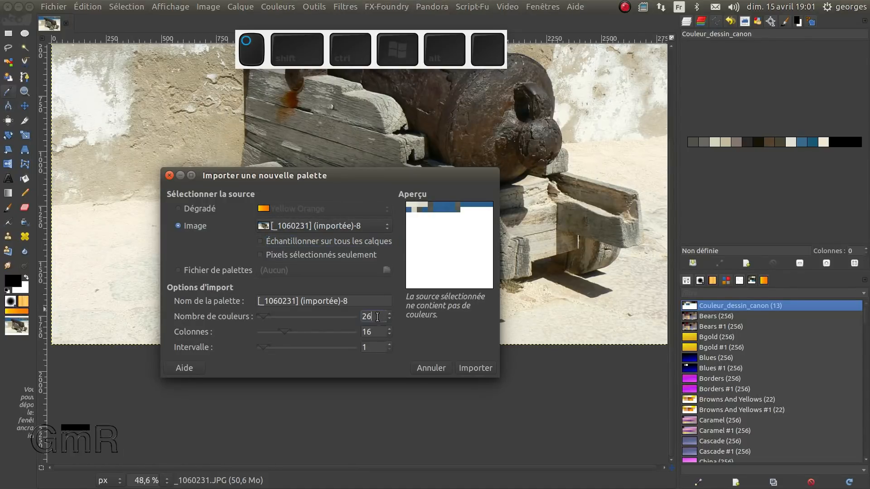
text(30)
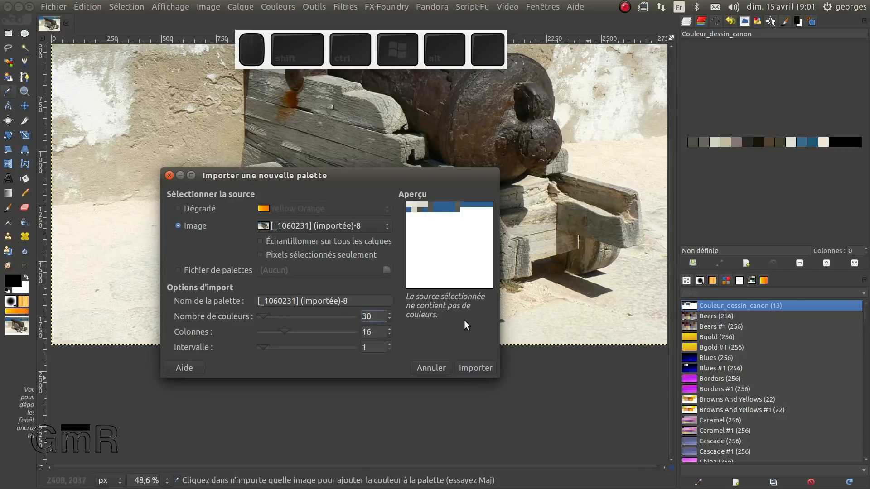
click(380, 334)
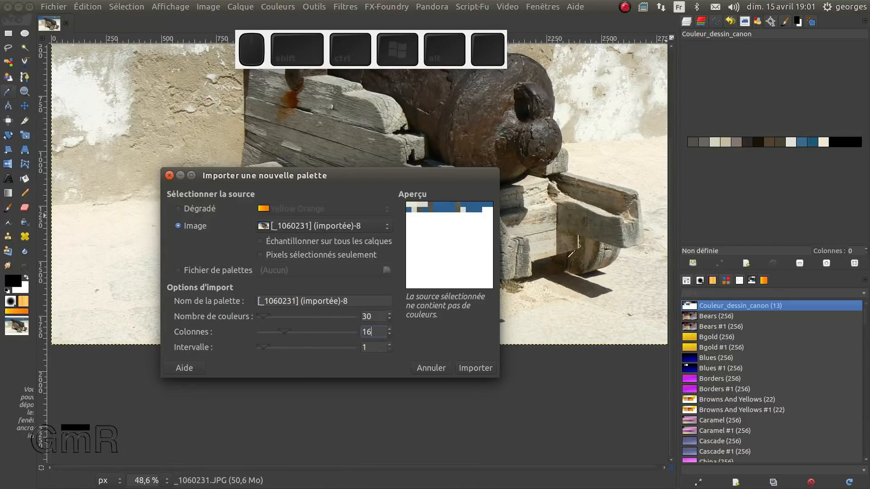
click(440, 368)
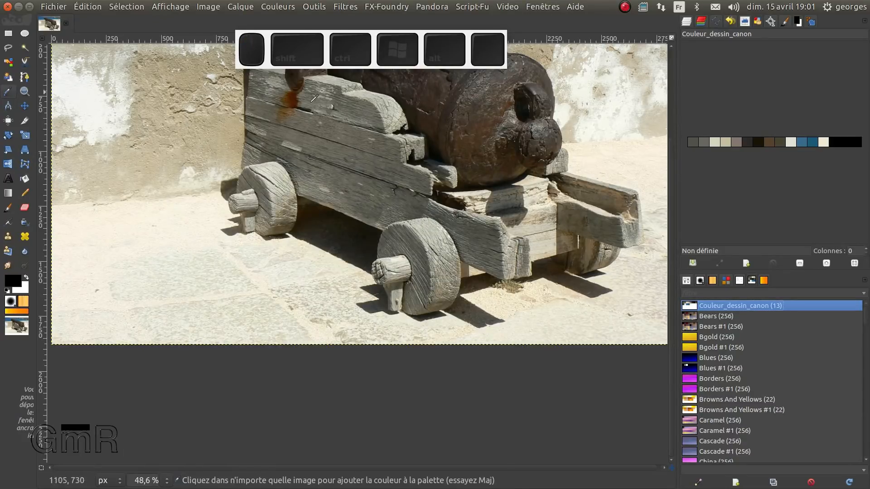
right_click(701, 304)
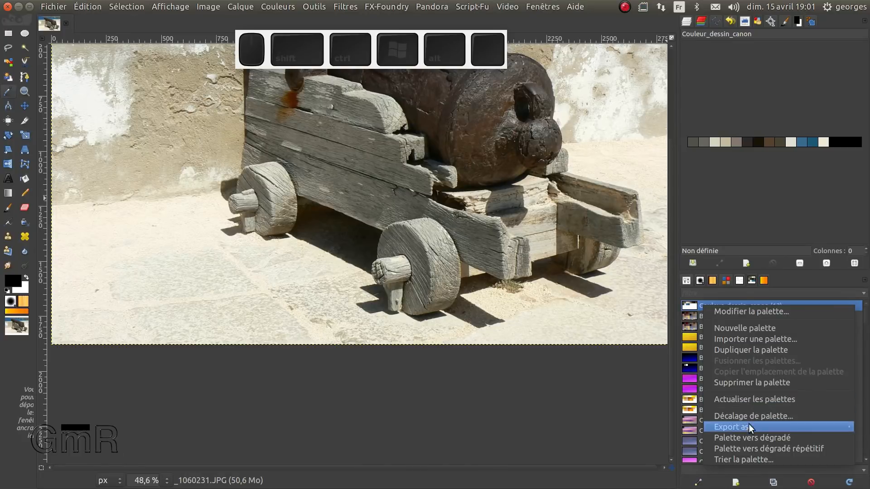
mouse_move(773, 428)
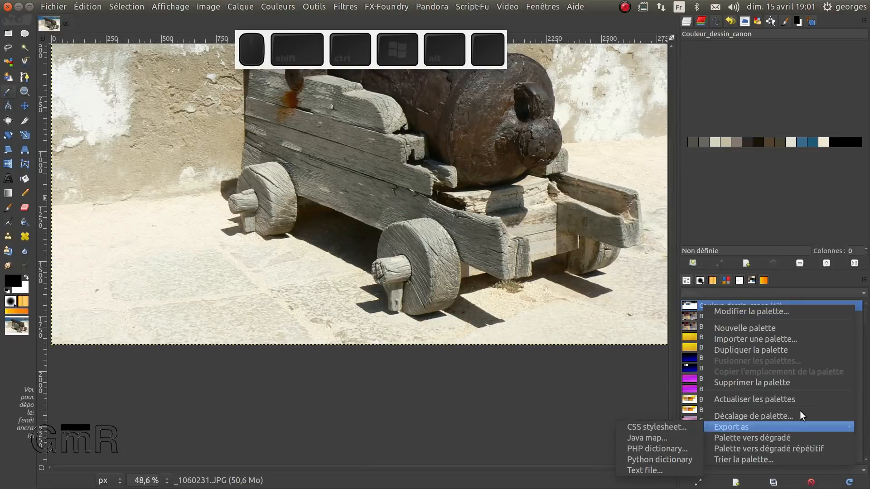
key(Escape)
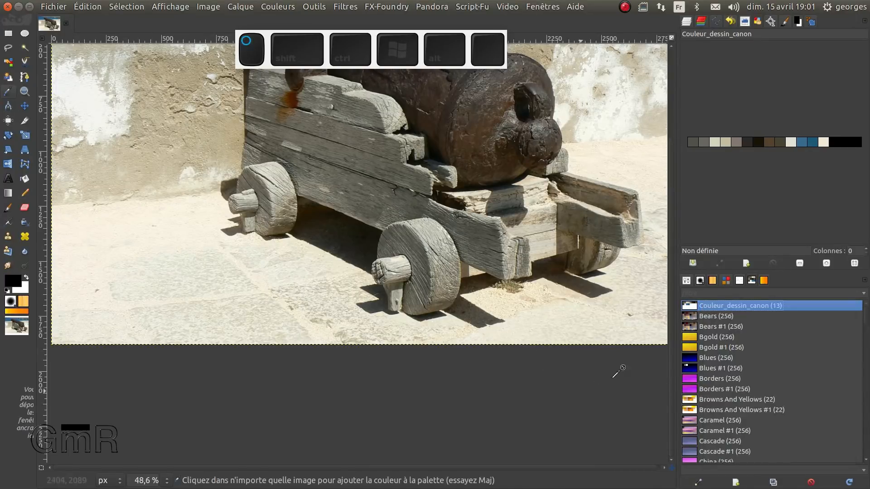
right_click(711, 306)
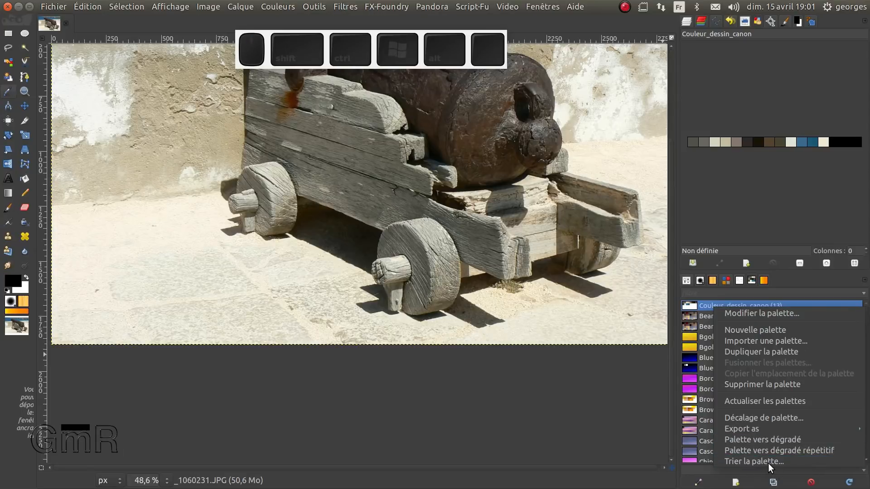
Step: Dismiss the palette options and arrange the Couleur_dessin_canon swatches in 3 columns
click(566, 406)
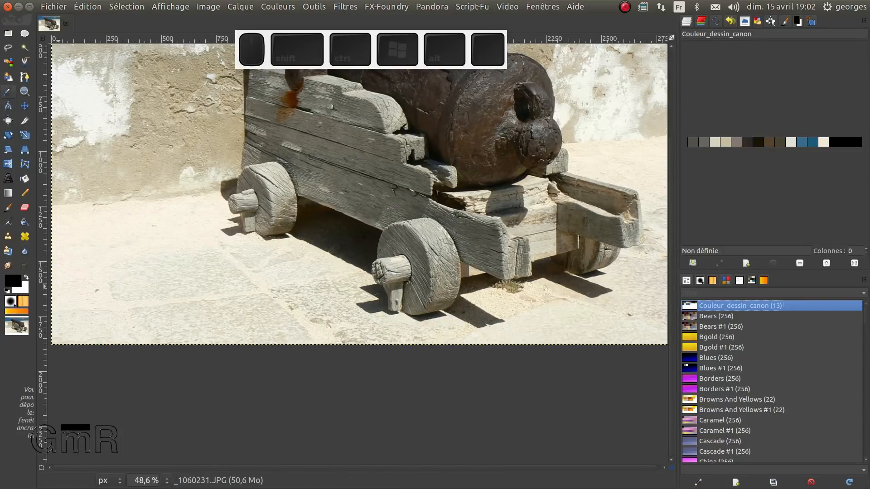
click(765, 37)
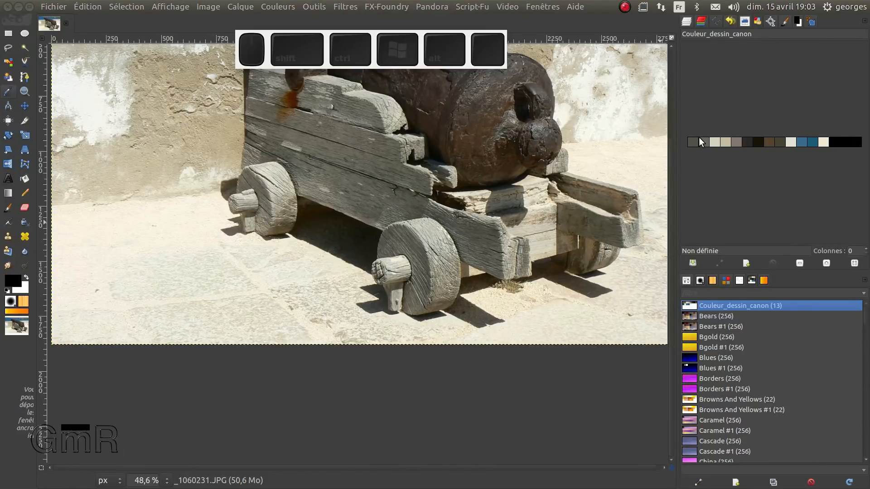
click(866, 249)
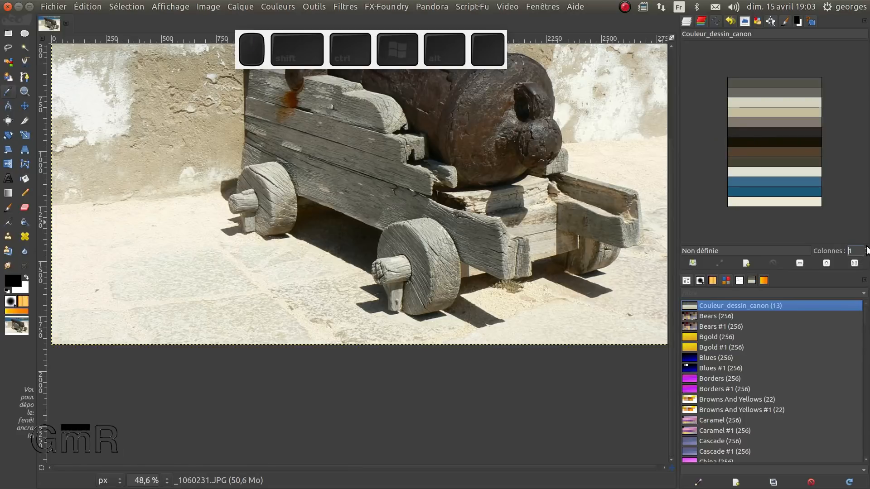
click(866, 248)
click(866, 249)
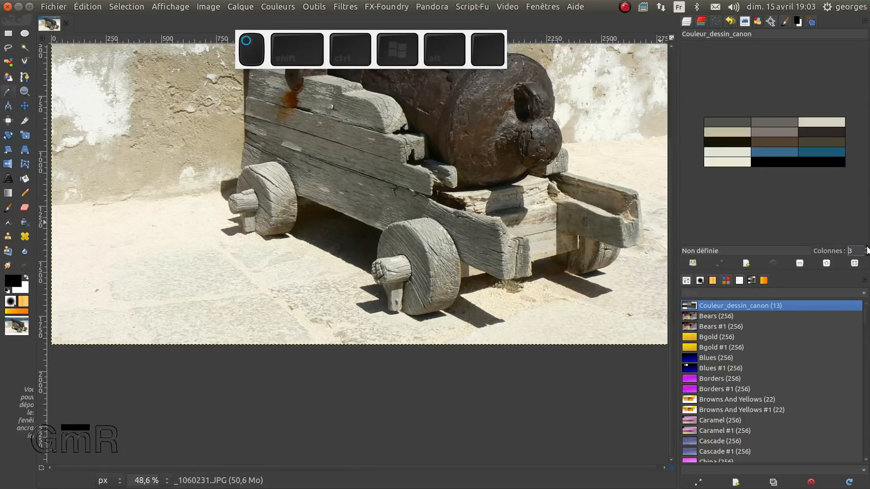
Step: Enlarge the Couleur_dessin_canon swatches in the palette editor and fit the whole palette in view
click(826, 262)
click(826, 262)
click(826, 262)
click(826, 262)
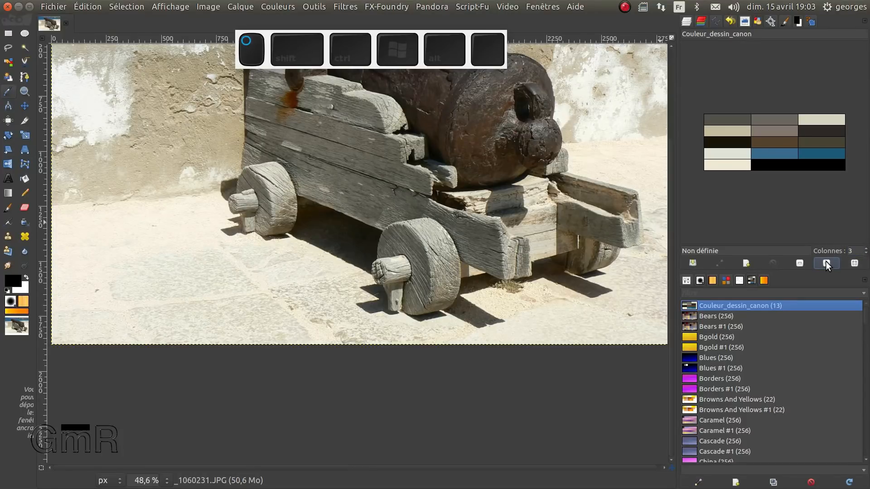
click(825, 262)
click(826, 262)
click(826, 262)
click(825, 262)
click(826, 262)
click(826, 262)
click(854, 264)
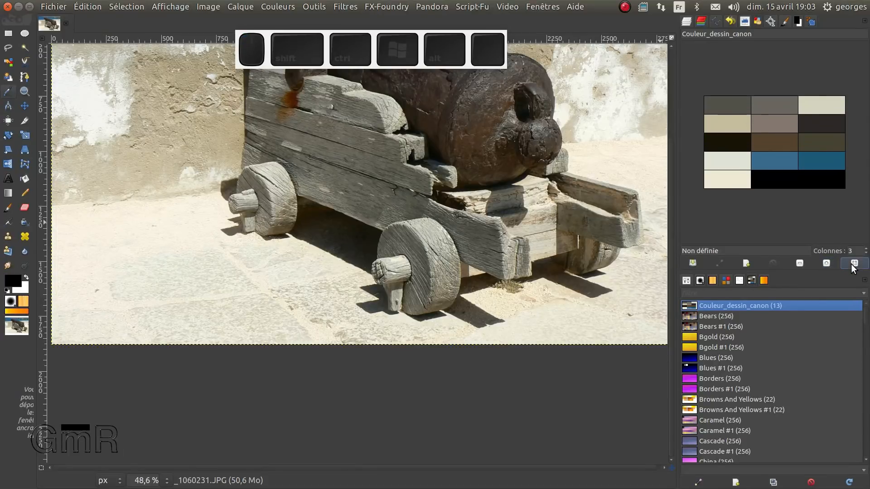
click(854, 264)
Step: Look at the image's colour map and its layers, and return to the palette editor
click(725, 281)
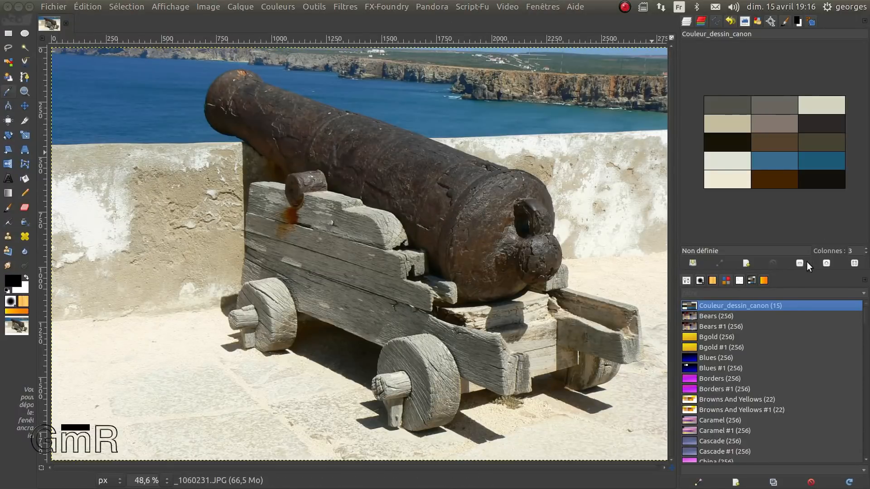
click(726, 281)
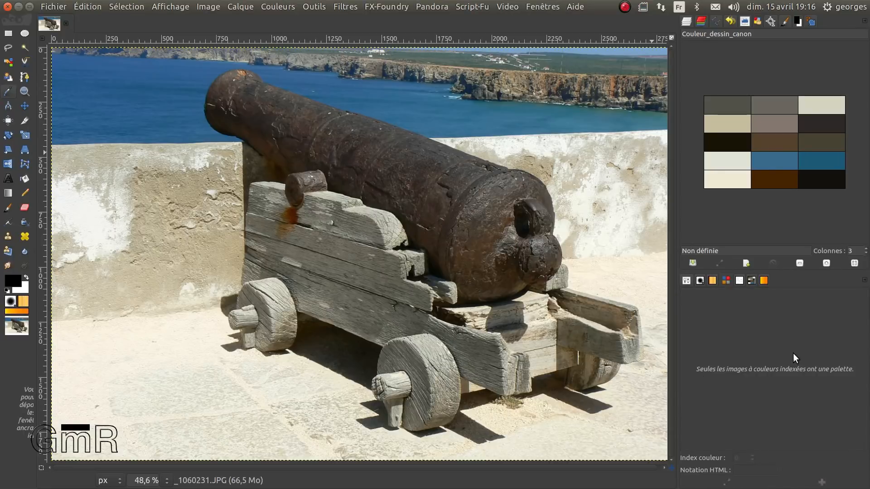
click(684, 21)
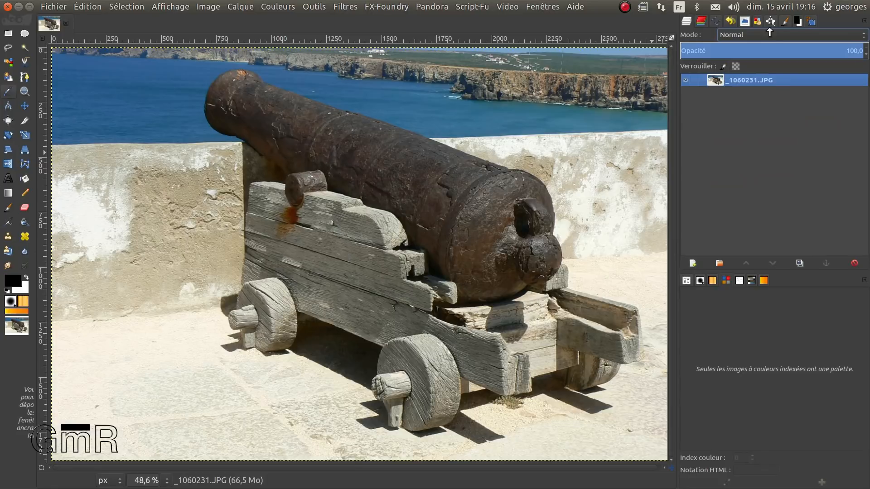
click(758, 21)
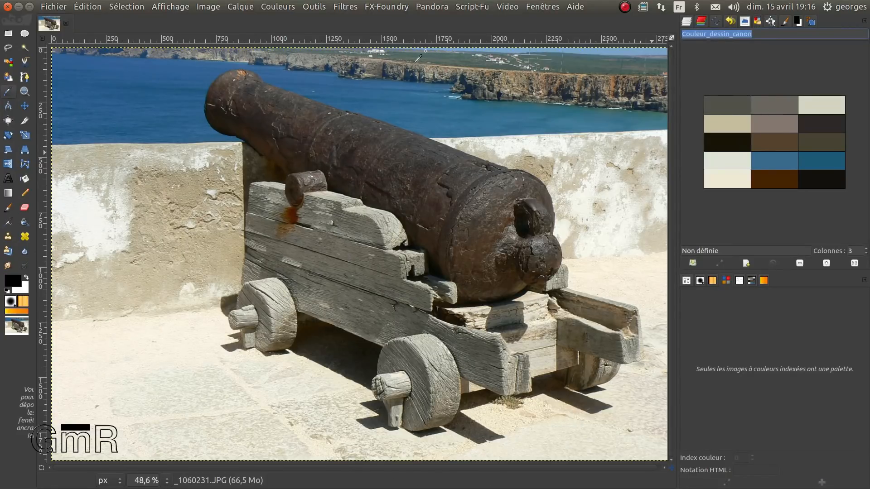
Step: Open the conversion of the cannon image to indexed colours and move its dialog higher over the image
click(212, 5)
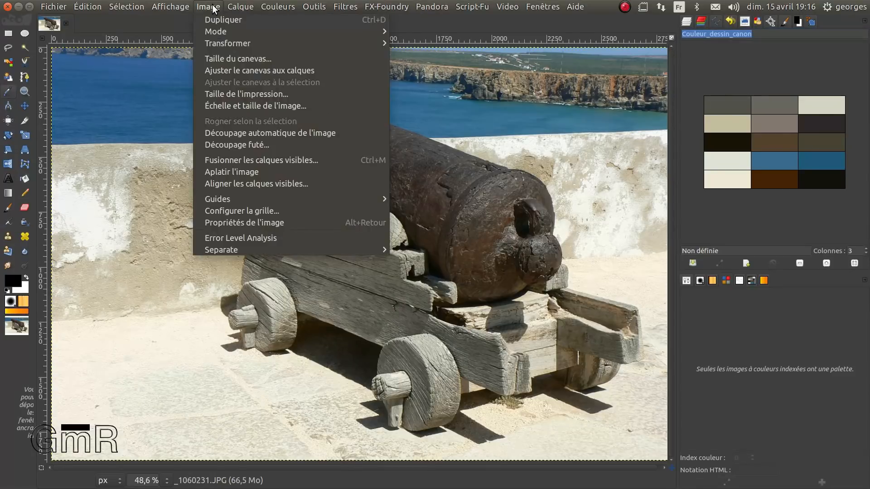
mouse_move(213, 32)
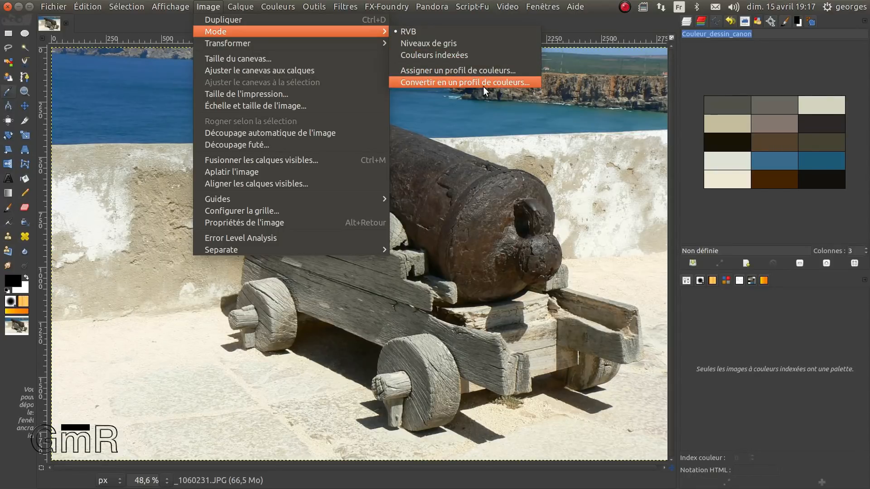
click(423, 55)
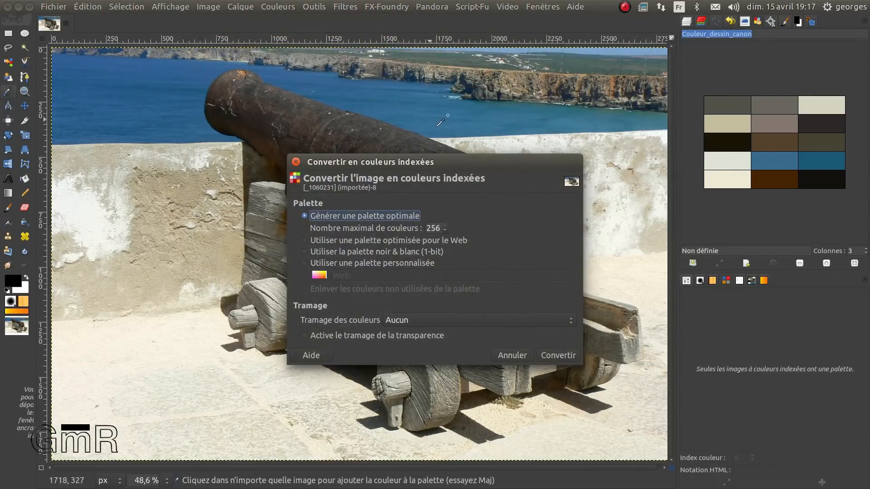
drag(447, 157, 412, 108)
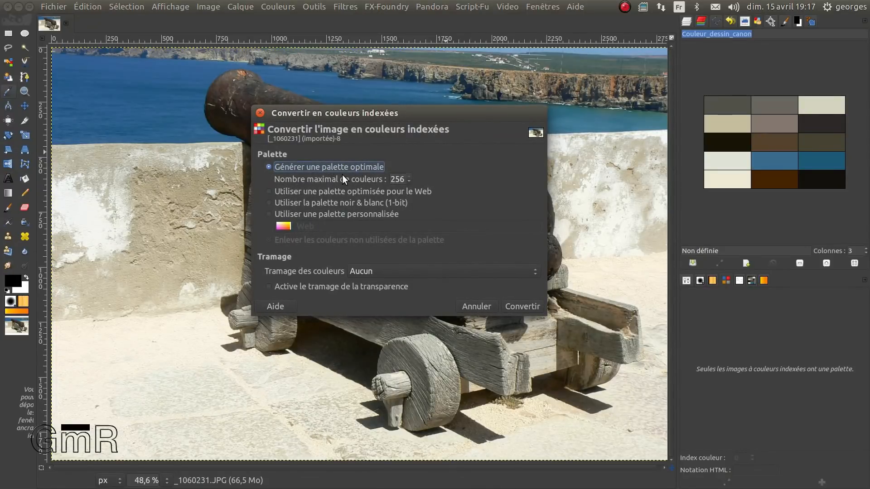
Step: Try a maximum of 100 colours for the optimal palette, and try the web-optimised palette option
click(408, 182)
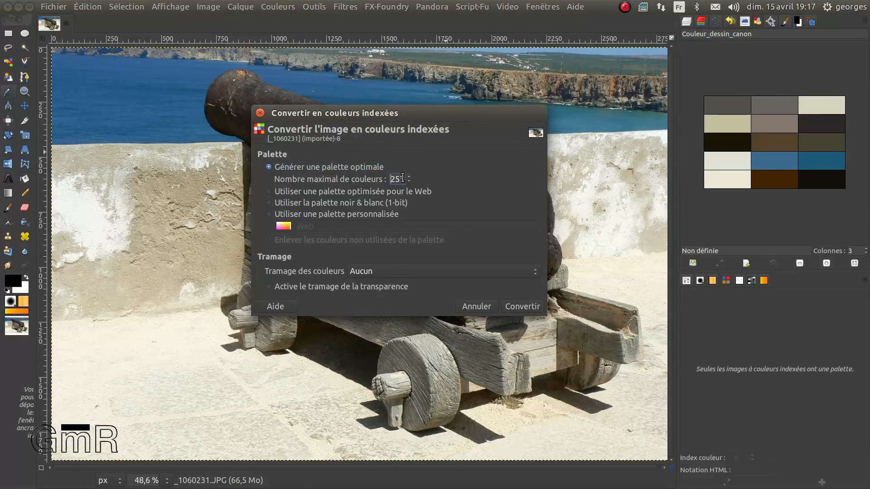
drag(403, 179, 335, 175)
text(100)
click(338, 188)
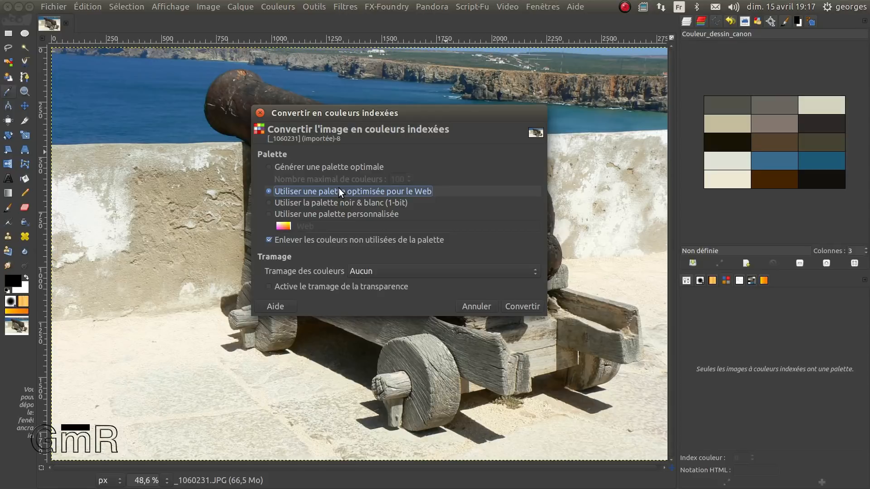
Step: Convert the image to indexed colours with a generated optimal palette of at most 256 colours and no colour dithering
click(355, 167)
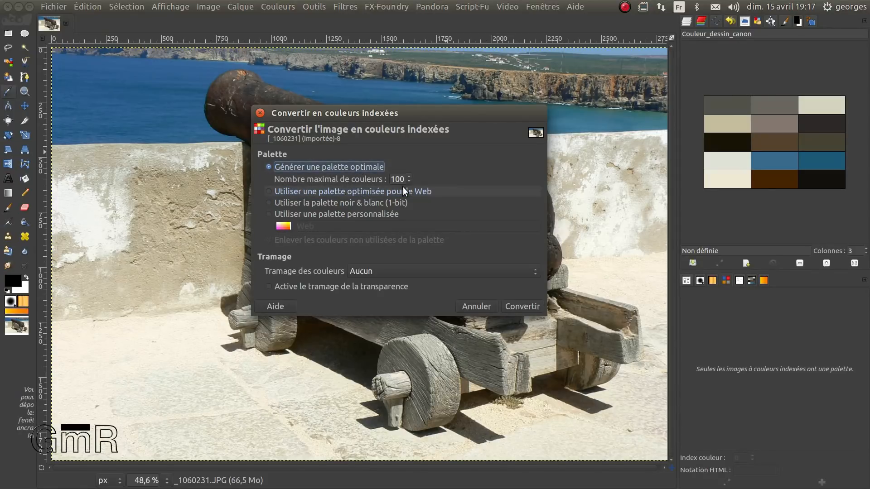
scroll(410, 176, up, 7)
scroll(410, 175, up, 15)
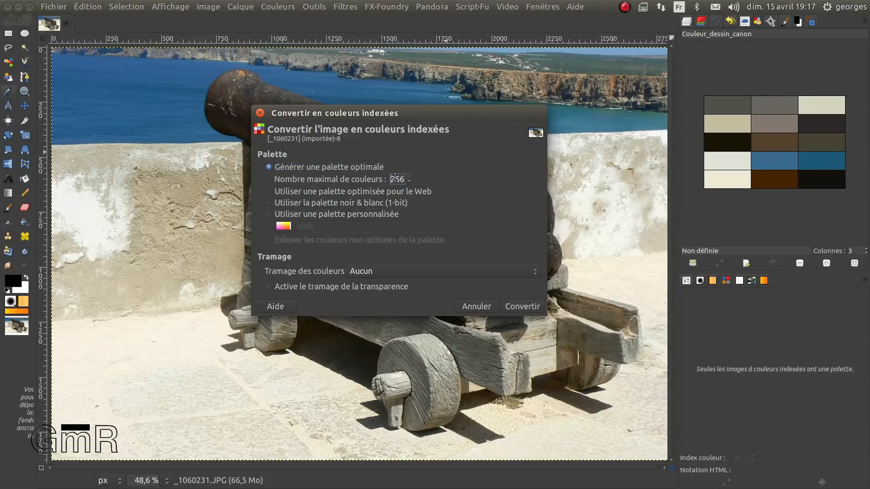
click(401, 274)
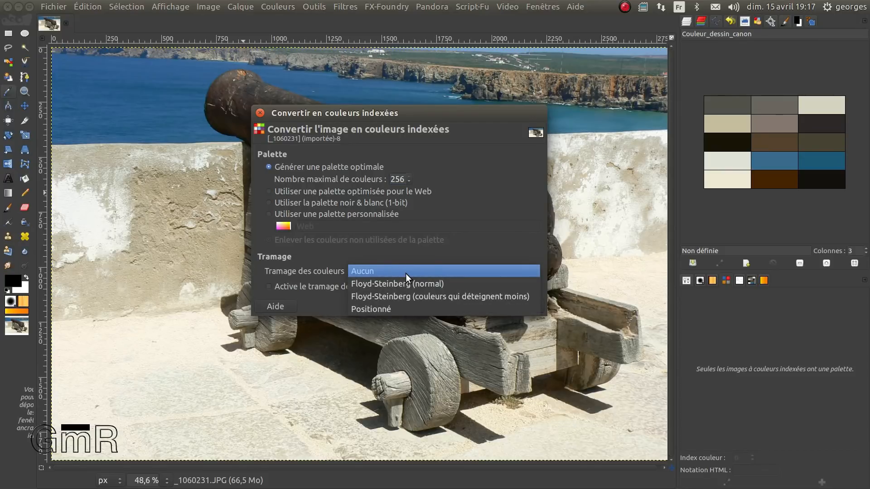
click(406, 274)
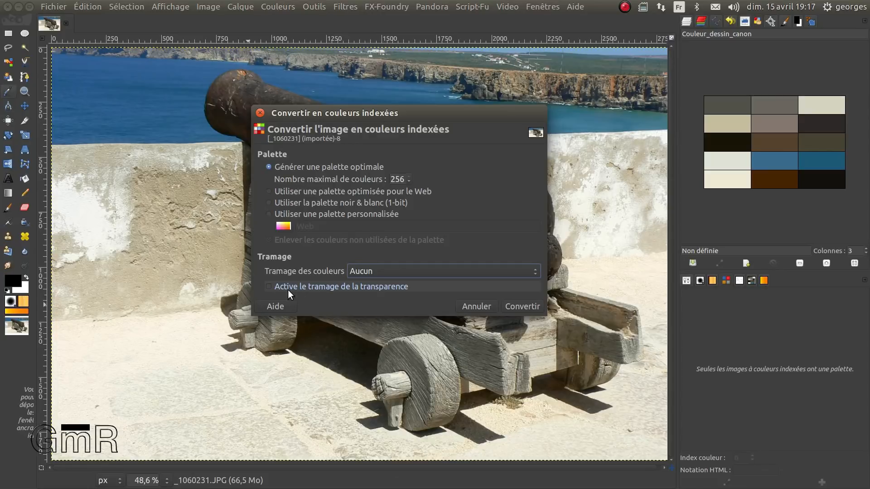
click(523, 306)
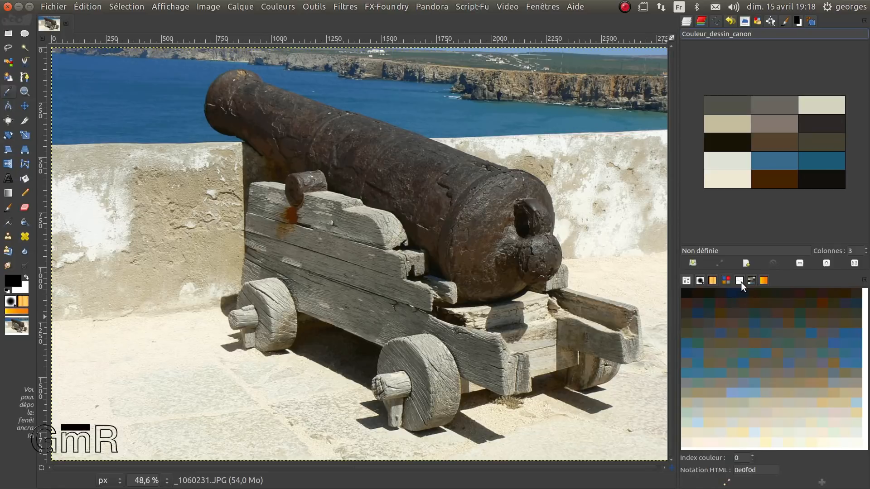
Step: Examine the indexed image's colour map alongside the list of available palettes
click(723, 280)
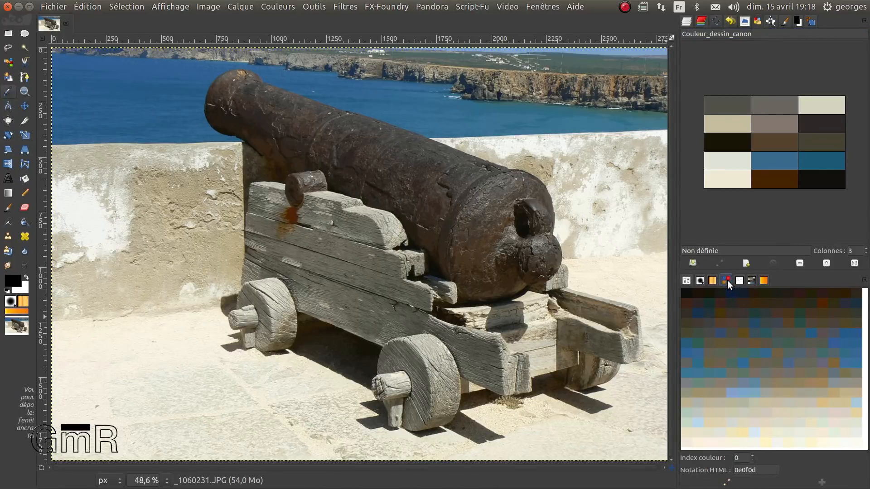
click(752, 283)
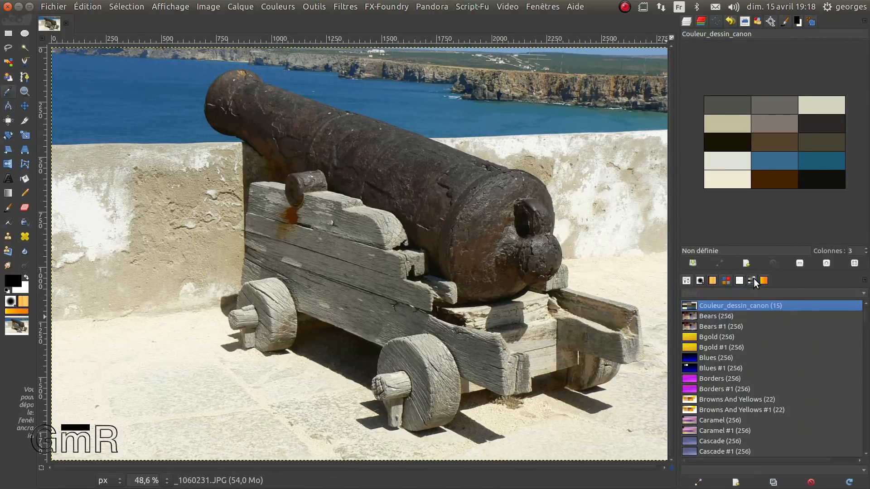
click(726, 281)
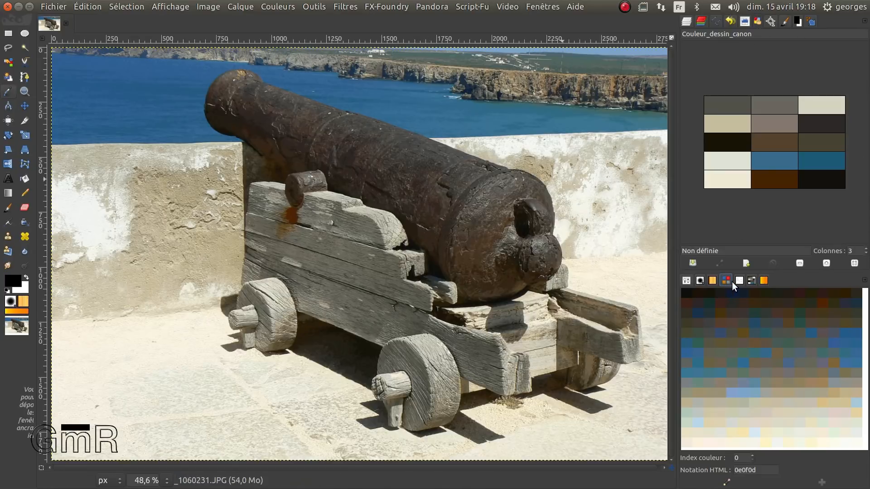
click(750, 282)
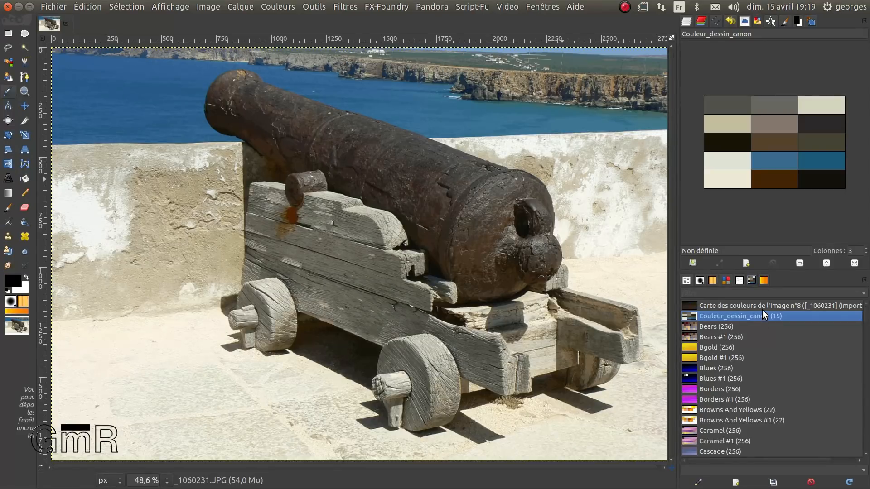
Step: Compare the palette of the image's colour map with Couleur_dessin_canon, leaving the colour map palette selected
click(727, 306)
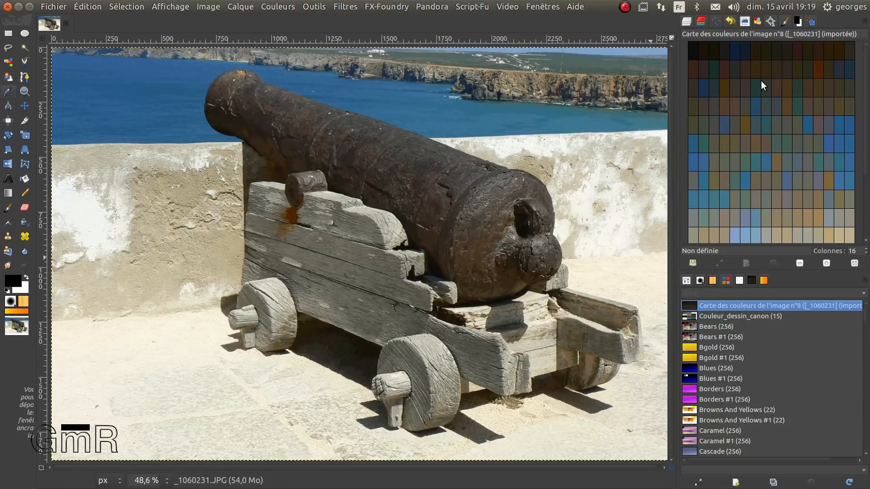
click(711, 316)
click(713, 307)
click(739, 313)
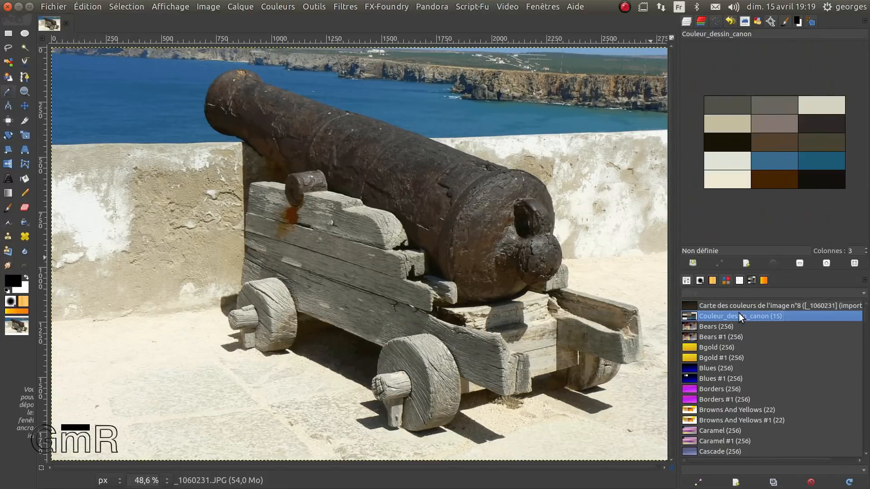
click(741, 304)
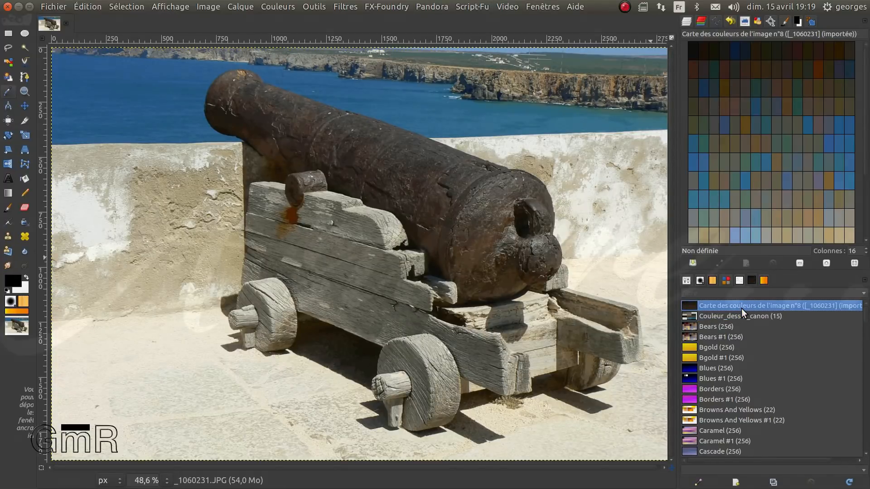